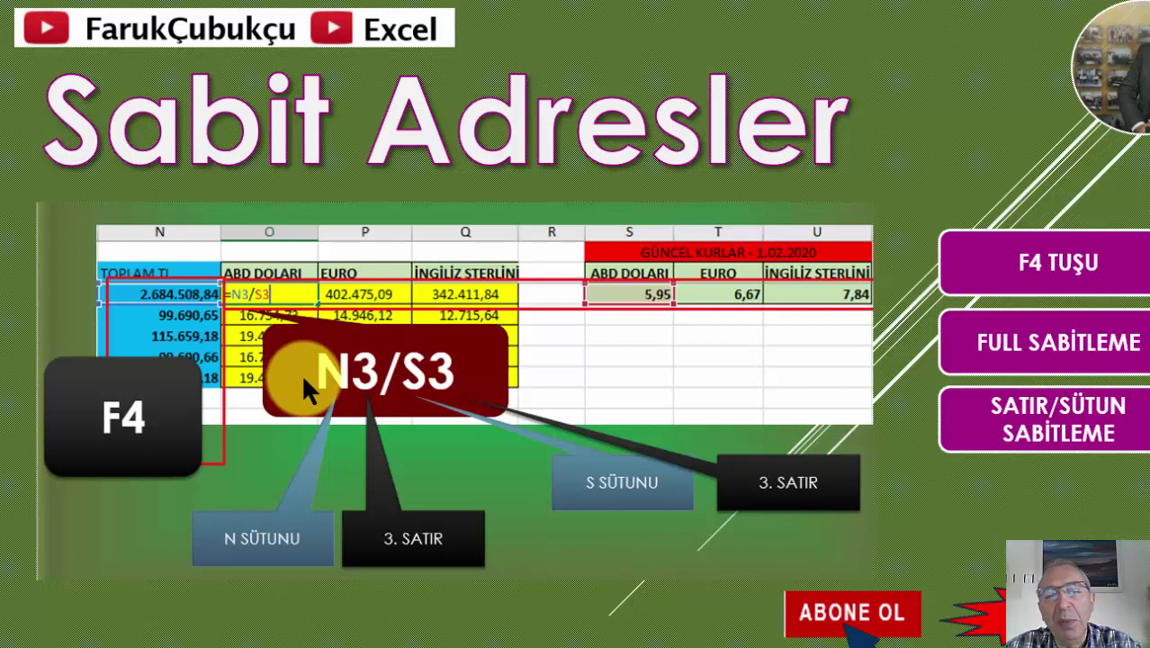
- Switch to the ÇOKETOPLA-FARKLITÜRLER workbook and scroll through its source data
key("alt+Tab")
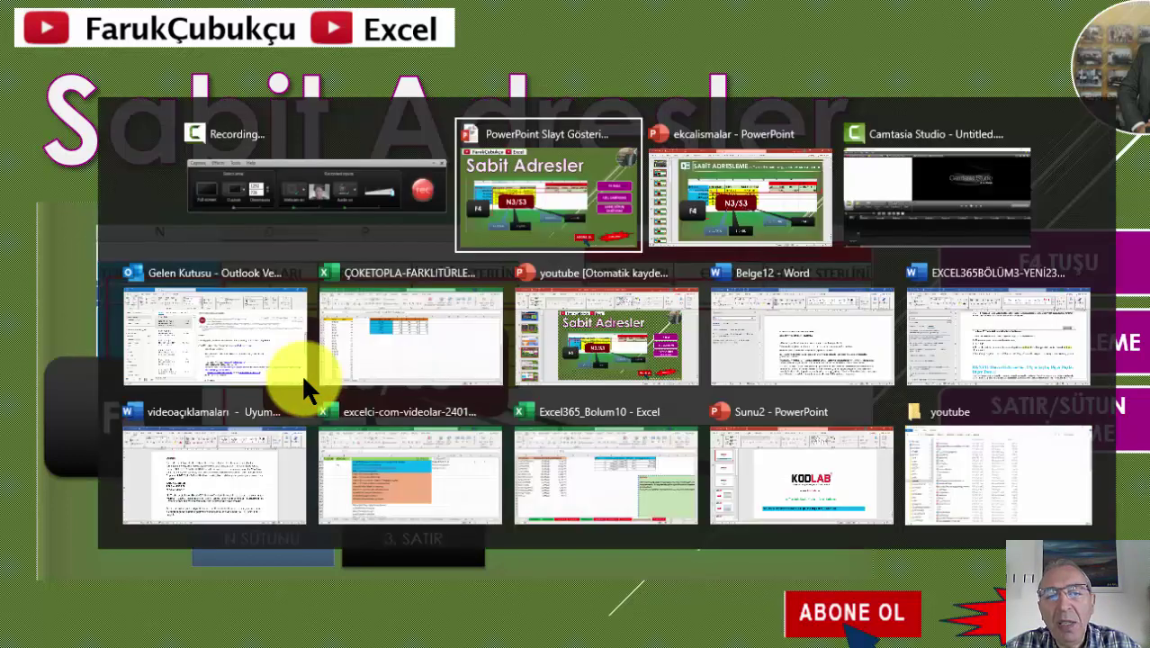
key("alt+Tab")
key("alt+Tab")
key("alt+Tab")
key("alt+Tab")
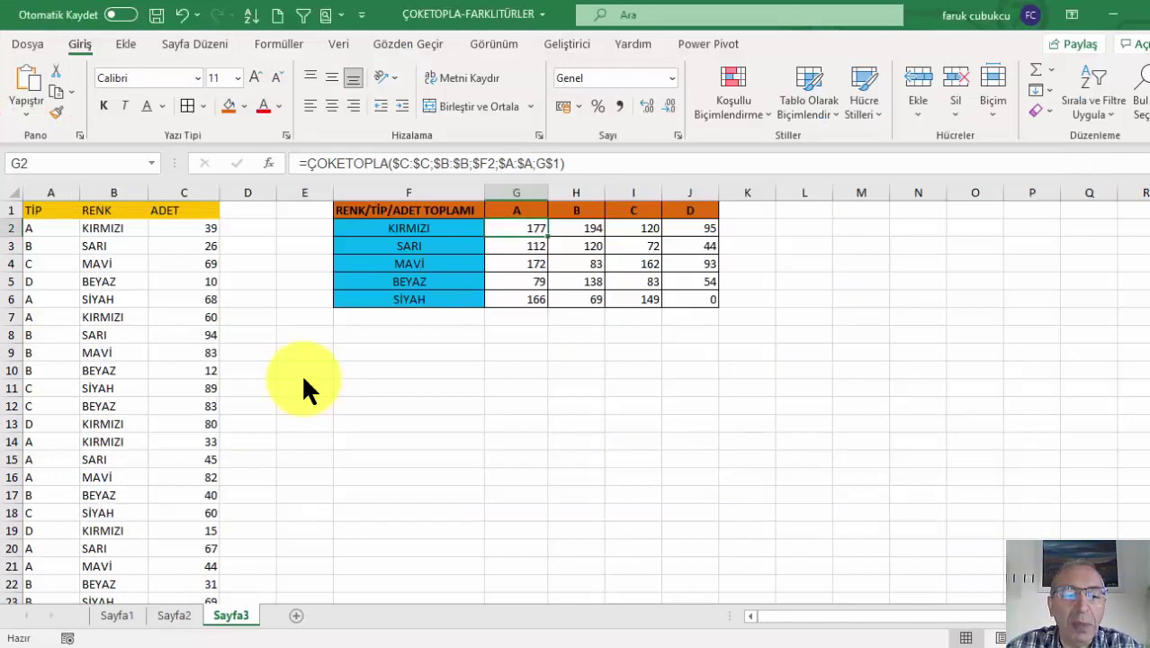
scroll(270, 342, "down", 2)
scroll(256, 310, "up", 2)
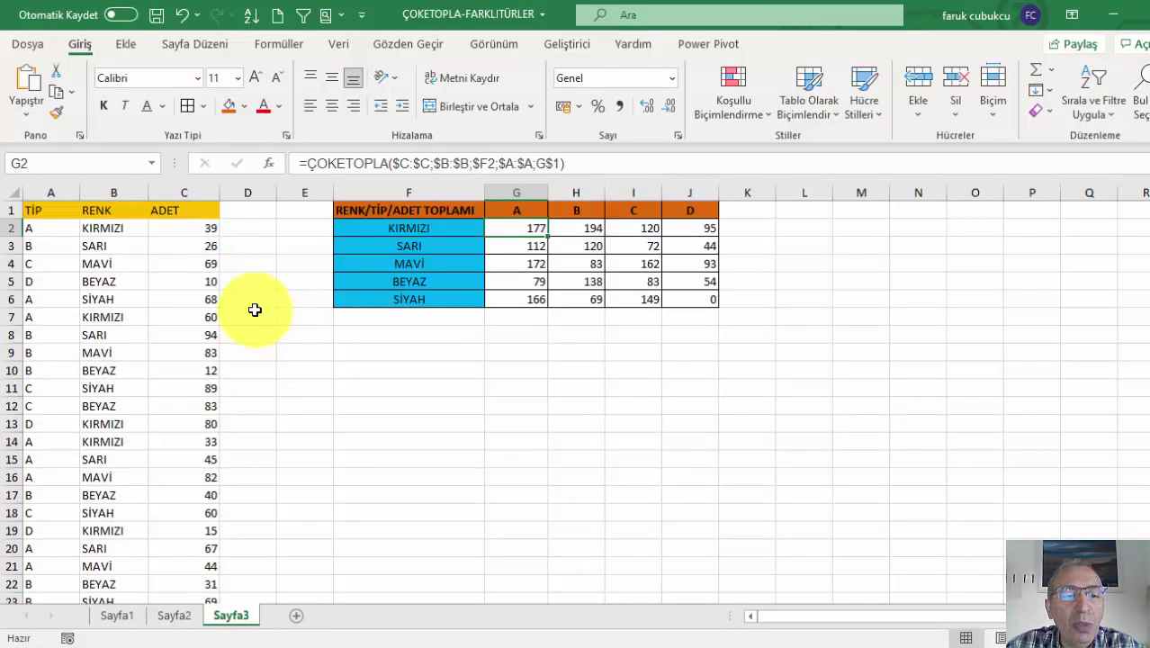
scroll(256, 309, "down", 5)
scroll(252, 311, "up", 5)
scroll(113, 250, "down", 4)
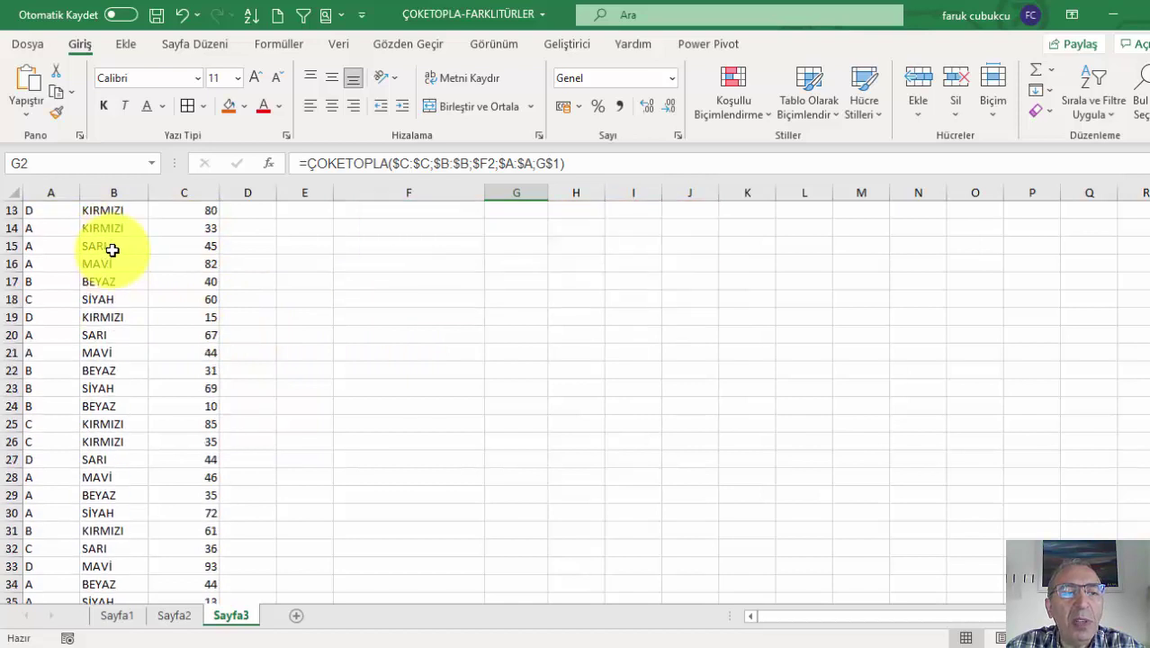
scroll(90, 252, "up", 4)
- Highlight the TİP values in A2:A18 and the ADET values in column C
left_click_drag(54, 228, 54, 512)
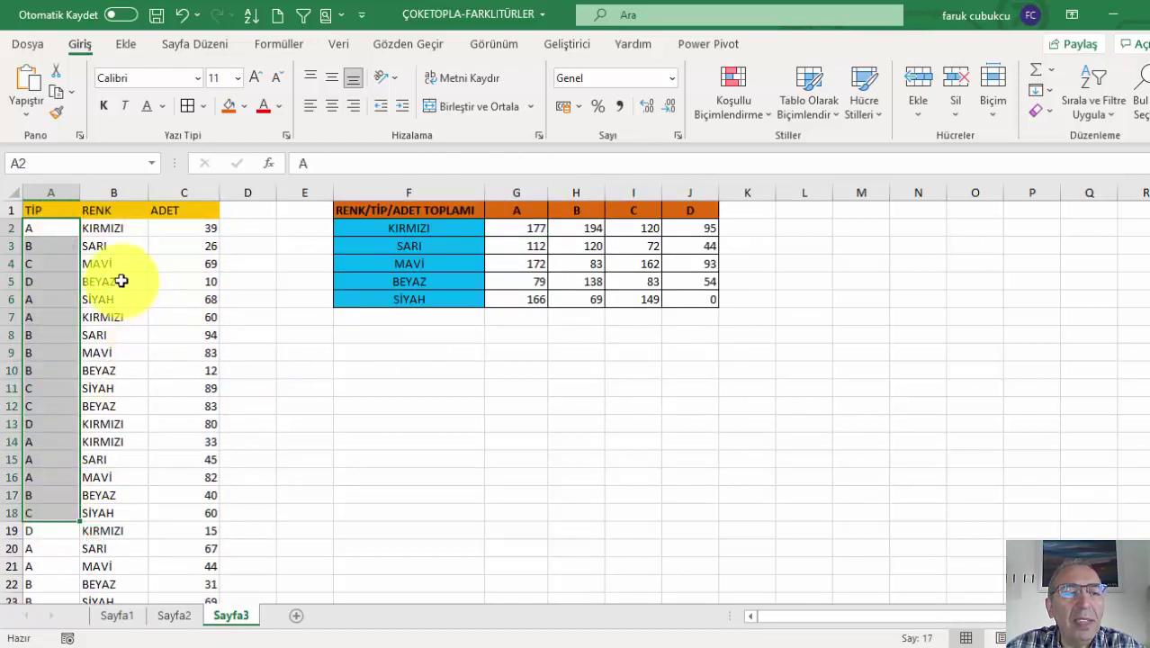
left_click_drag(120, 281, 174, 331)
left_click_drag(183, 281, 195, 472)
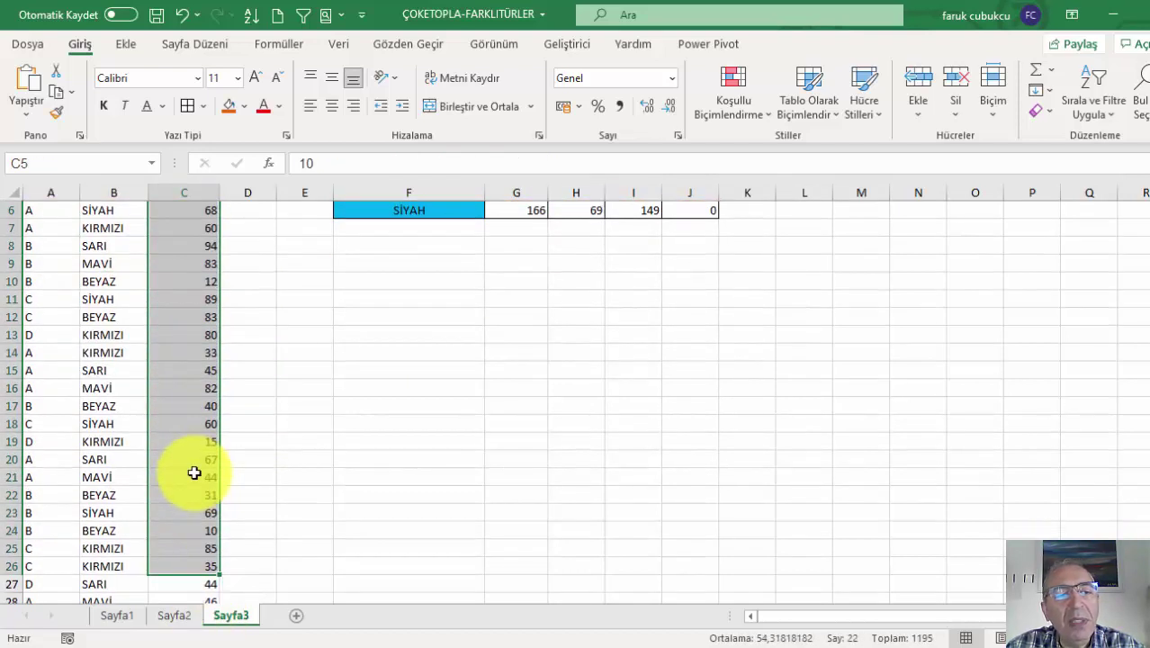
scroll(194, 473, "up", 2)
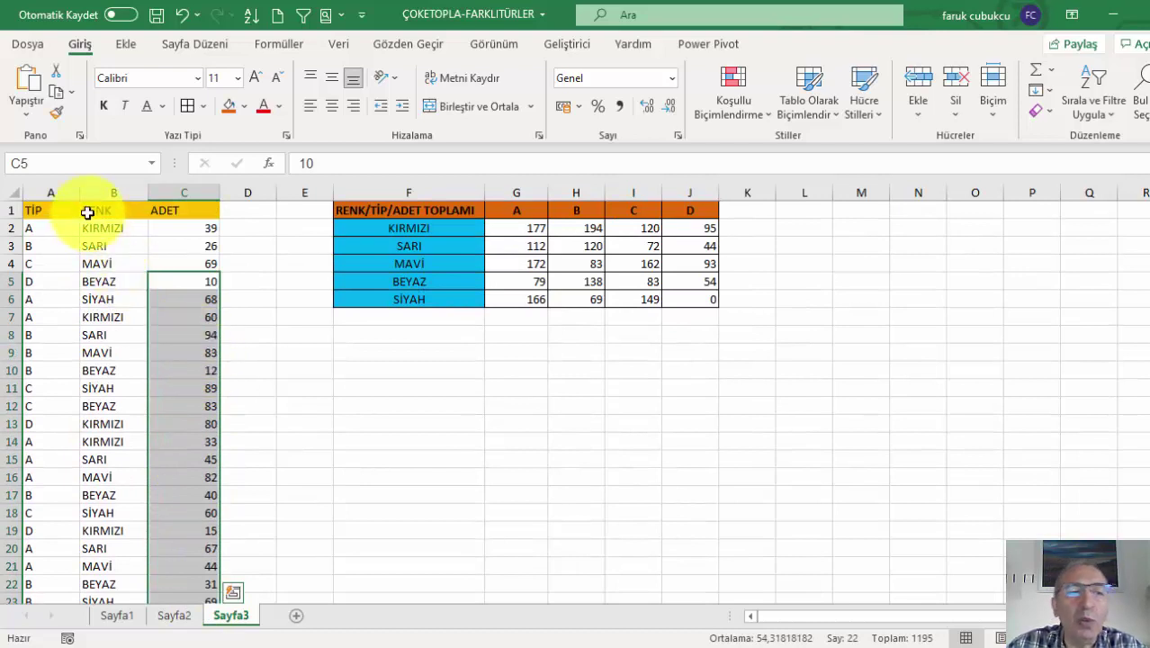
- Widen TİP column A and ADET column C, then select G2 to view its formula
left_click_drag(80, 192, 121, 192)
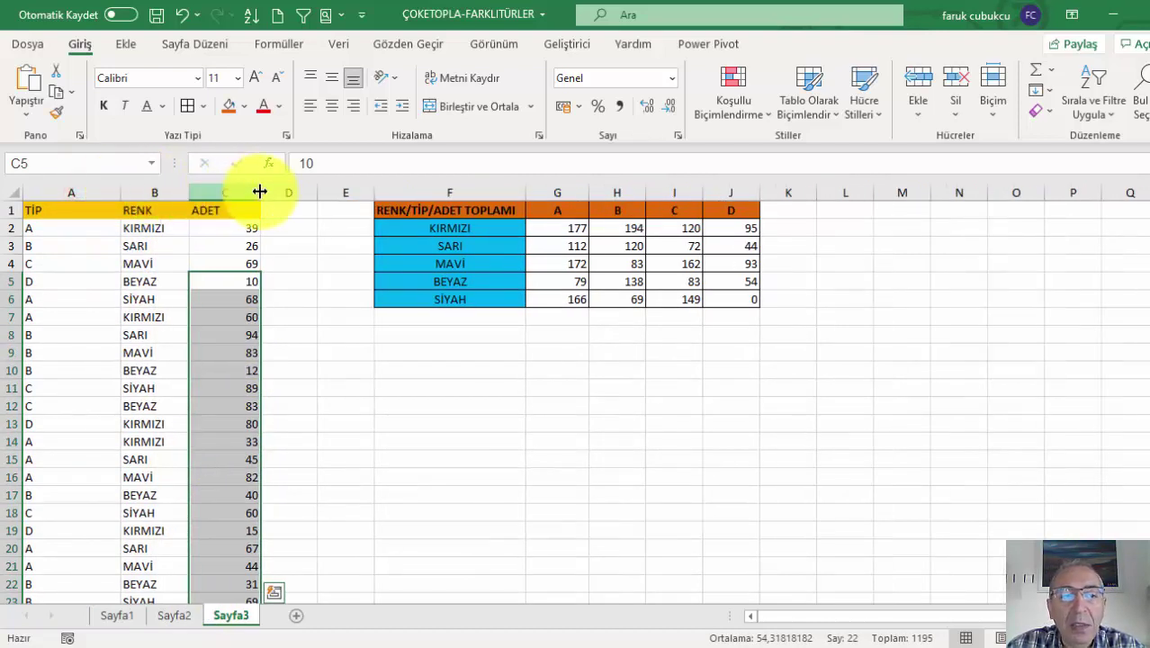
left_click_drag(259, 191, 298, 192)
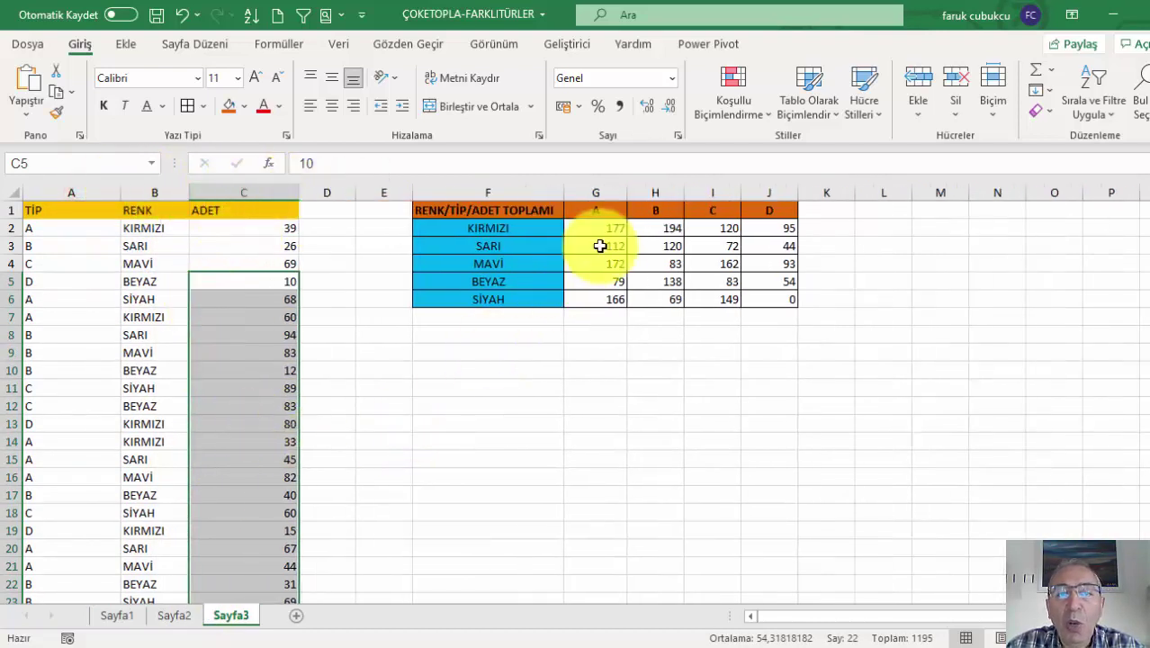
left_click(604, 229)
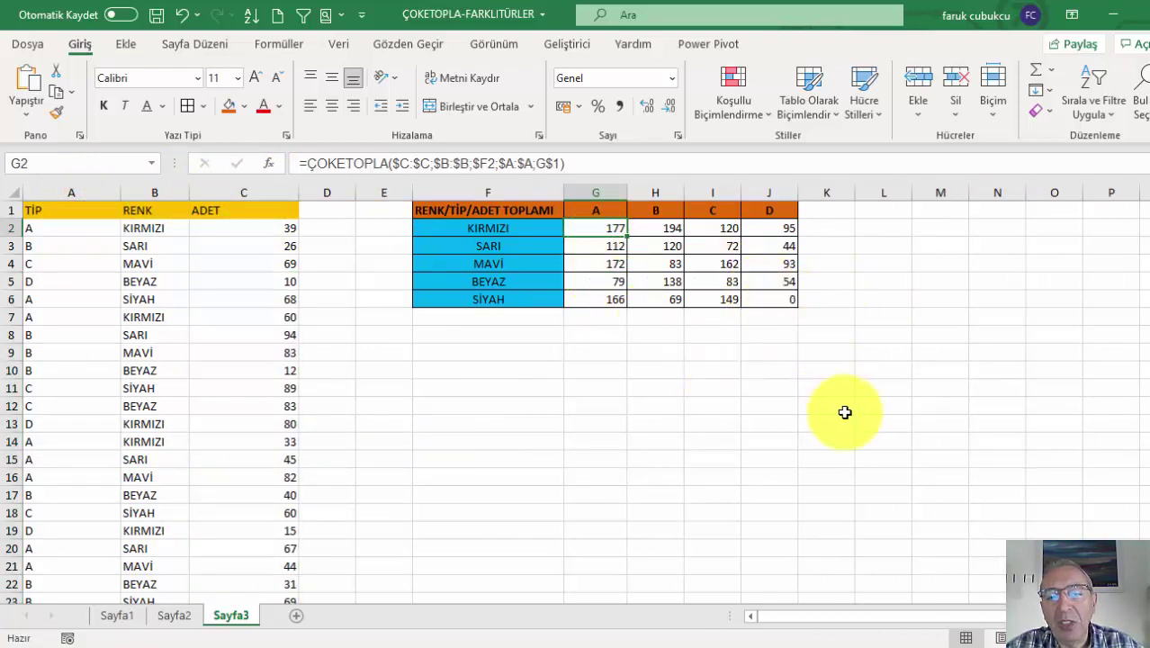
- Enter the labels 'ÇOKETOPLA' in M3 and 'SUMIFS' in M4, then return to G2
left_click(951, 251)
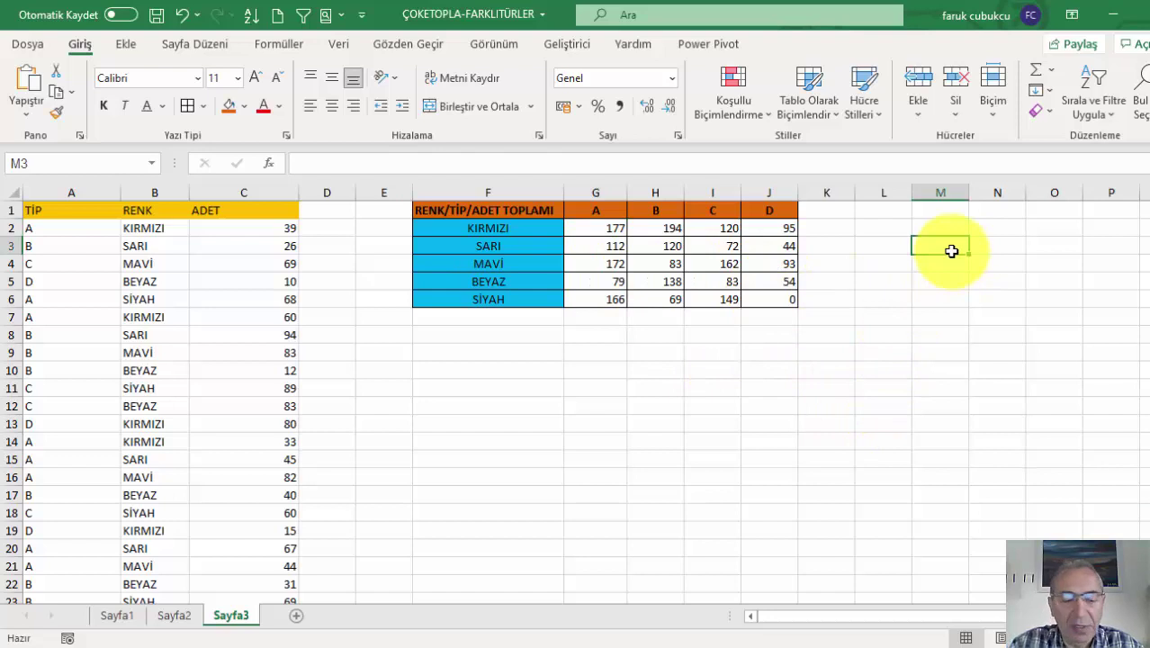
type("ço")
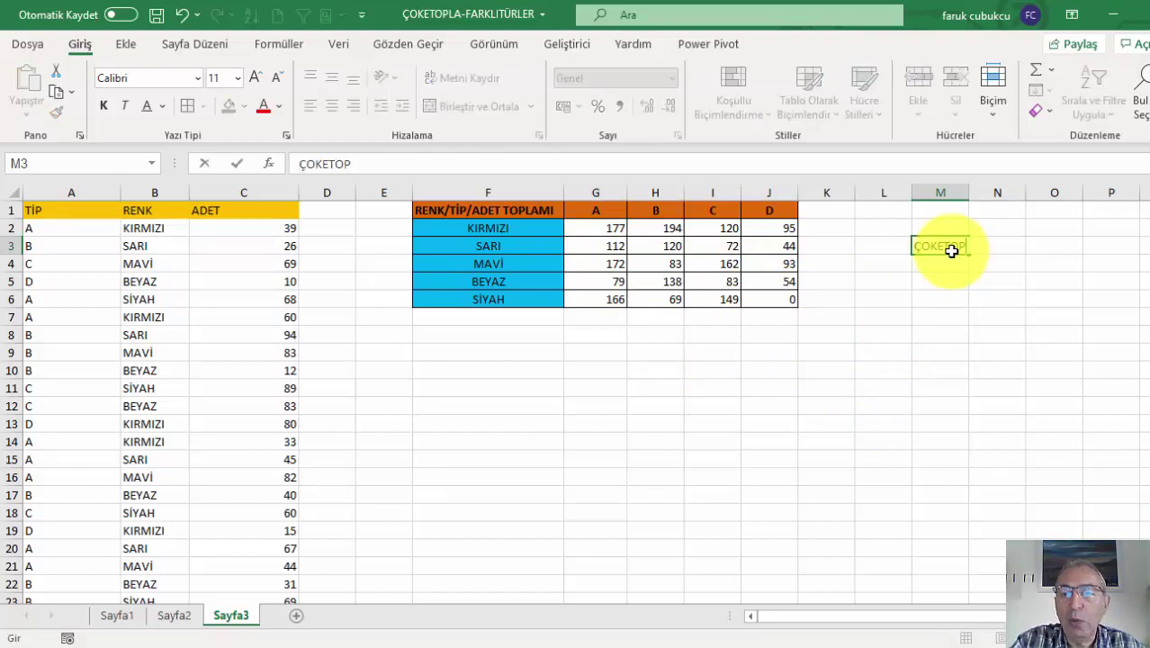
type("LA")
key("Return")
type("SUMIFS")
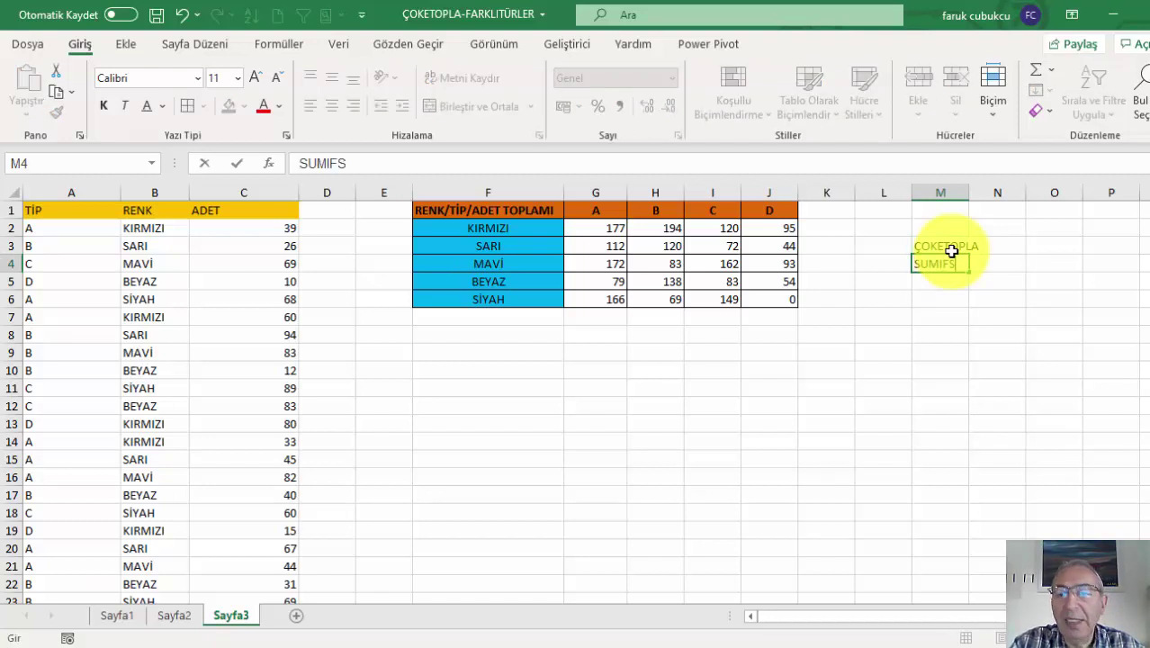
key("Return")
left_click(614, 232)
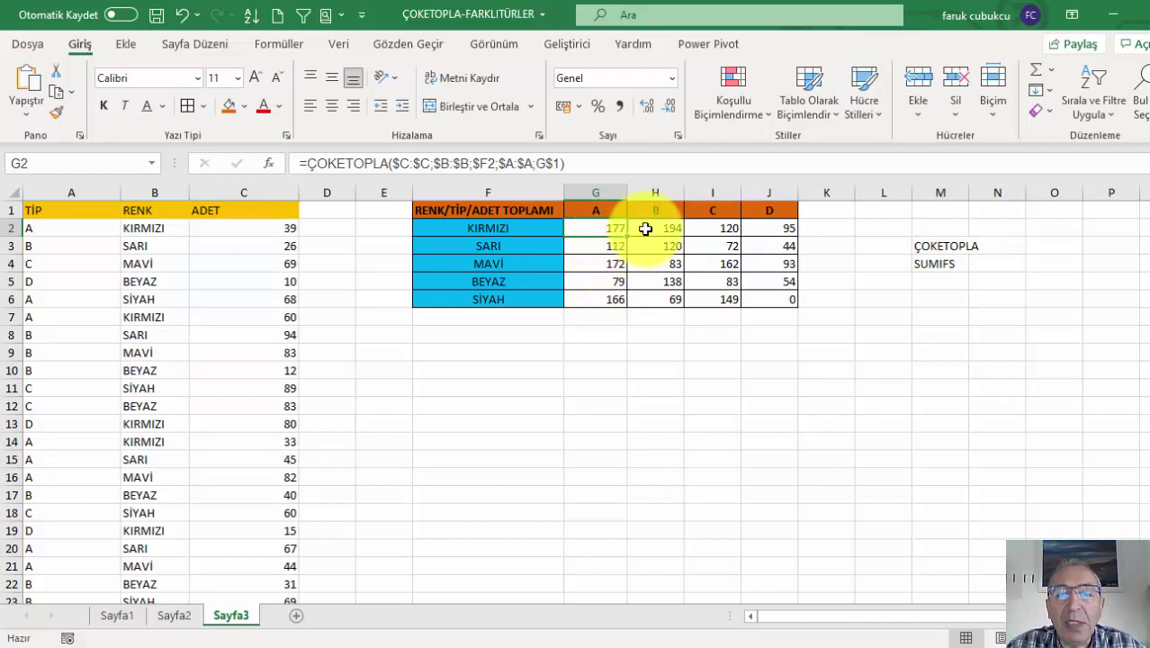
- Clear H2:J6 and fill the G2:G6 ÇOKETOPLA formulas across to column J
left_click_drag(645, 228, 810, 301)
key("Delete")
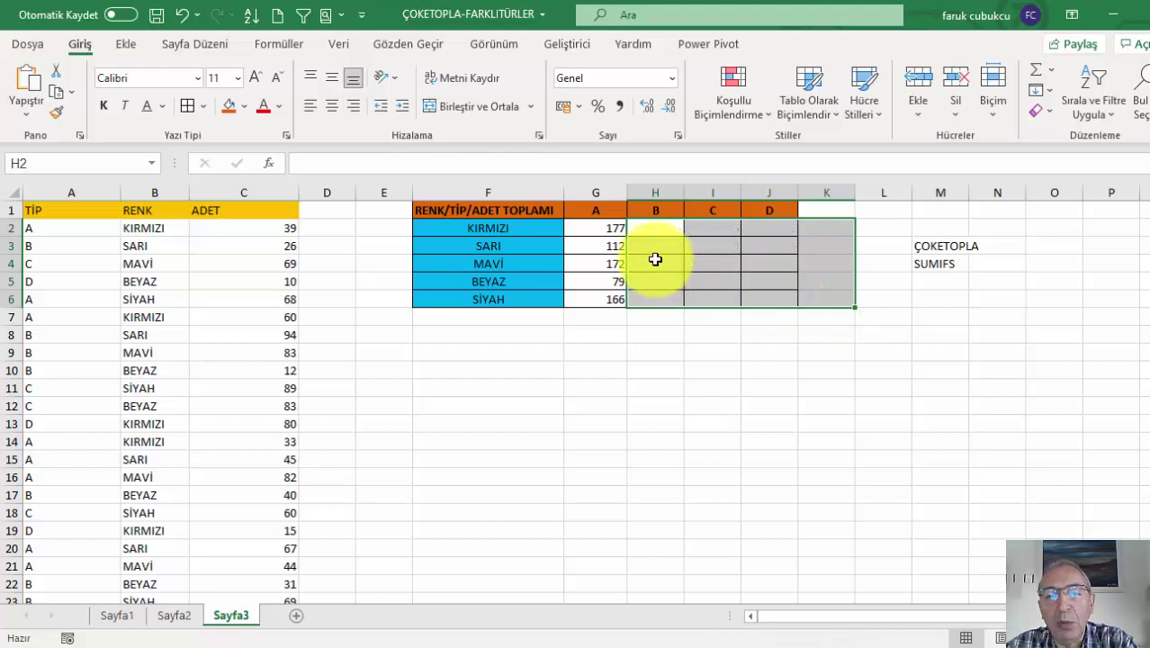
mouse_move(608, 230)
left_mouse_down()
mouse_move(624, 301)
mouse_move(758, 309)
left_mouse_up()
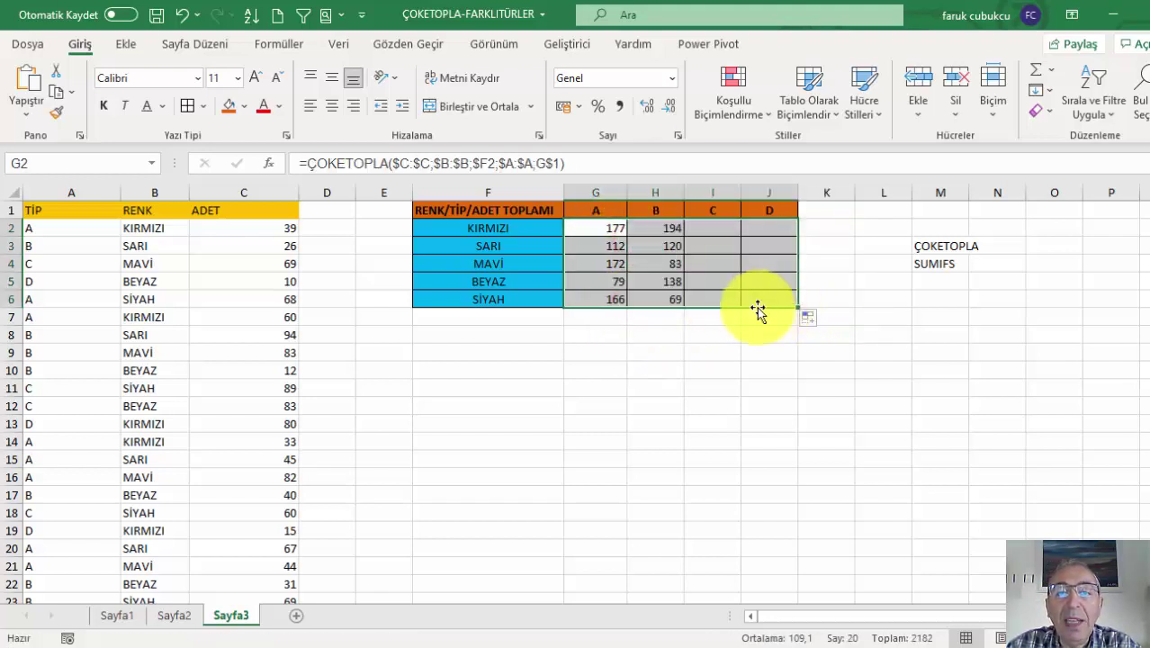
- Point out the G1, F4 and ADET headers, then select the filled results G2:J6
left_click(596, 210)
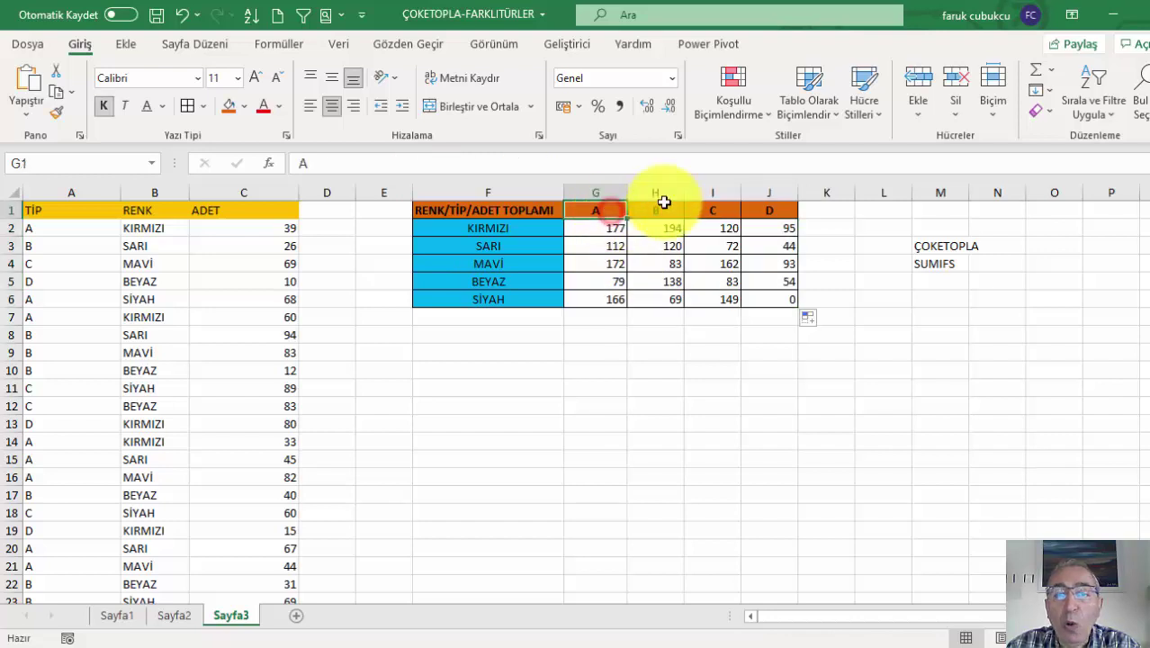
left_click(508, 259)
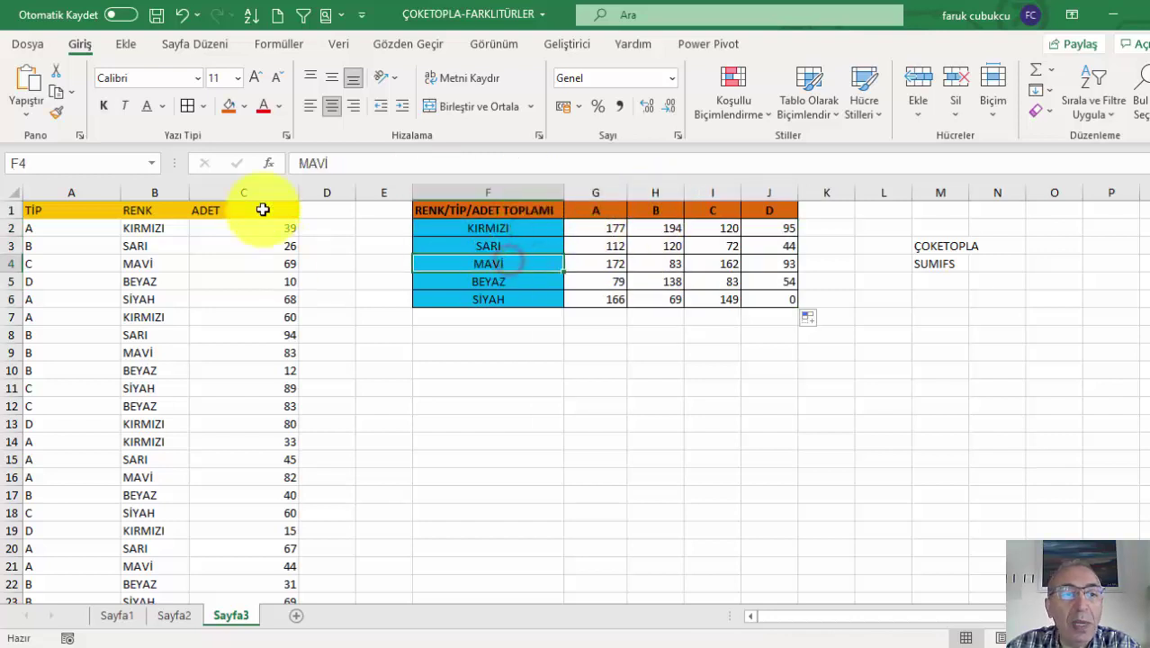
left_click(263, 209)
left_click(611, 228)
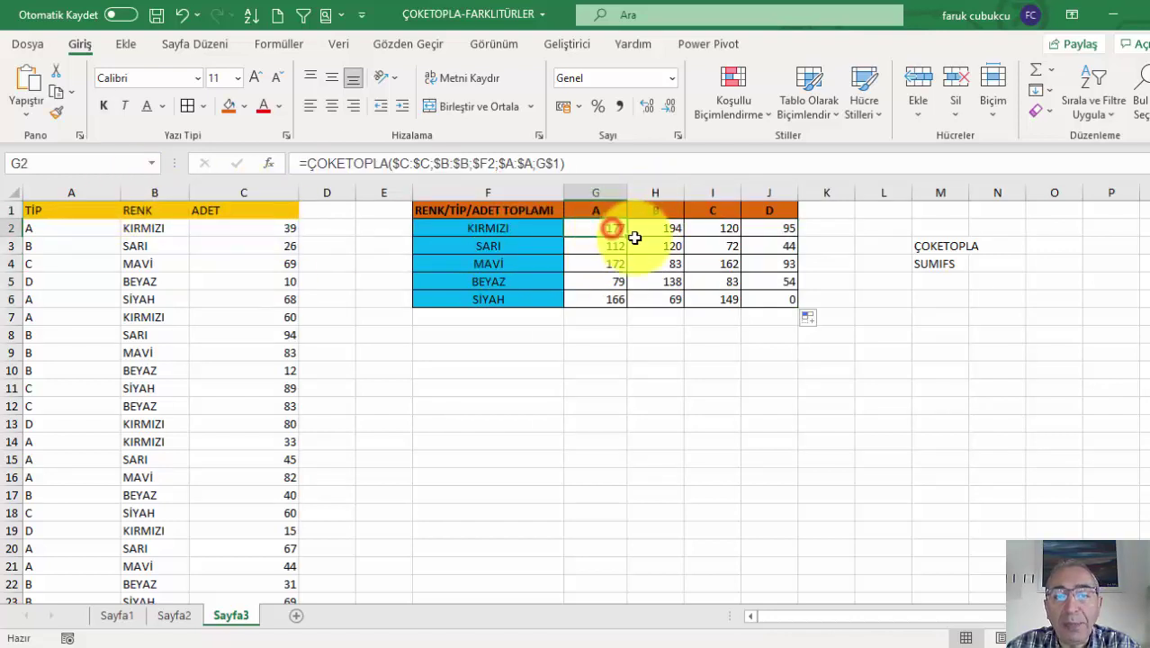
mouse_move(630, 240)
left_mouse_down()
mouse_move(627, 317)
mouse_move(771, 301)
left_mouse_up()
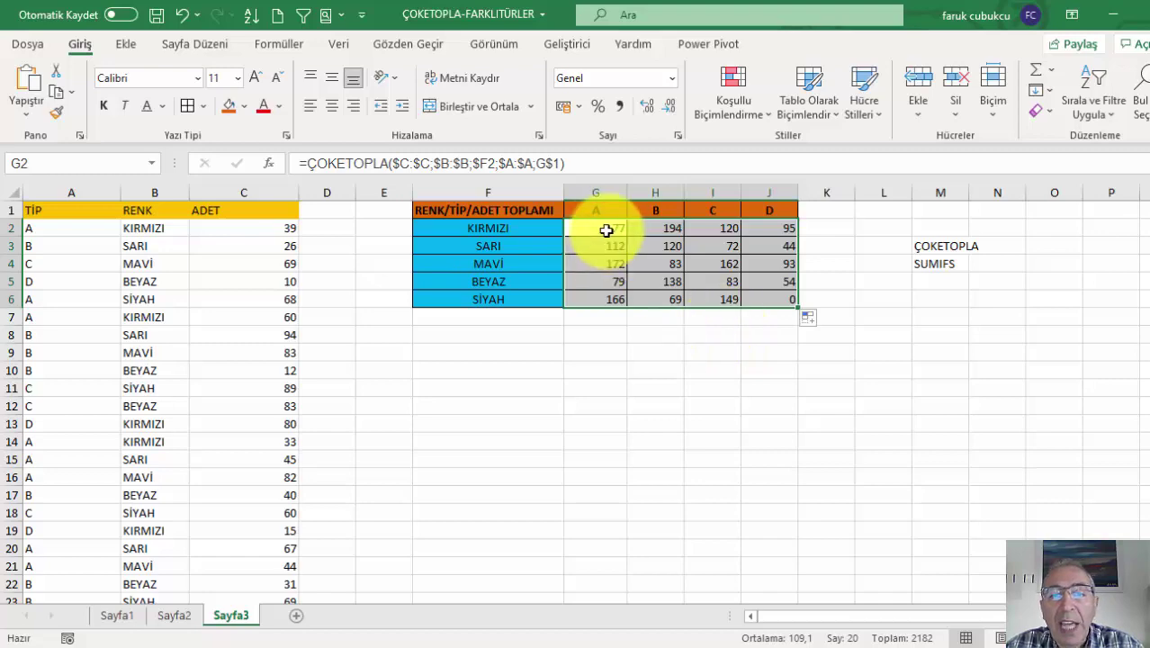
scroll(631, 398, "up", 2)
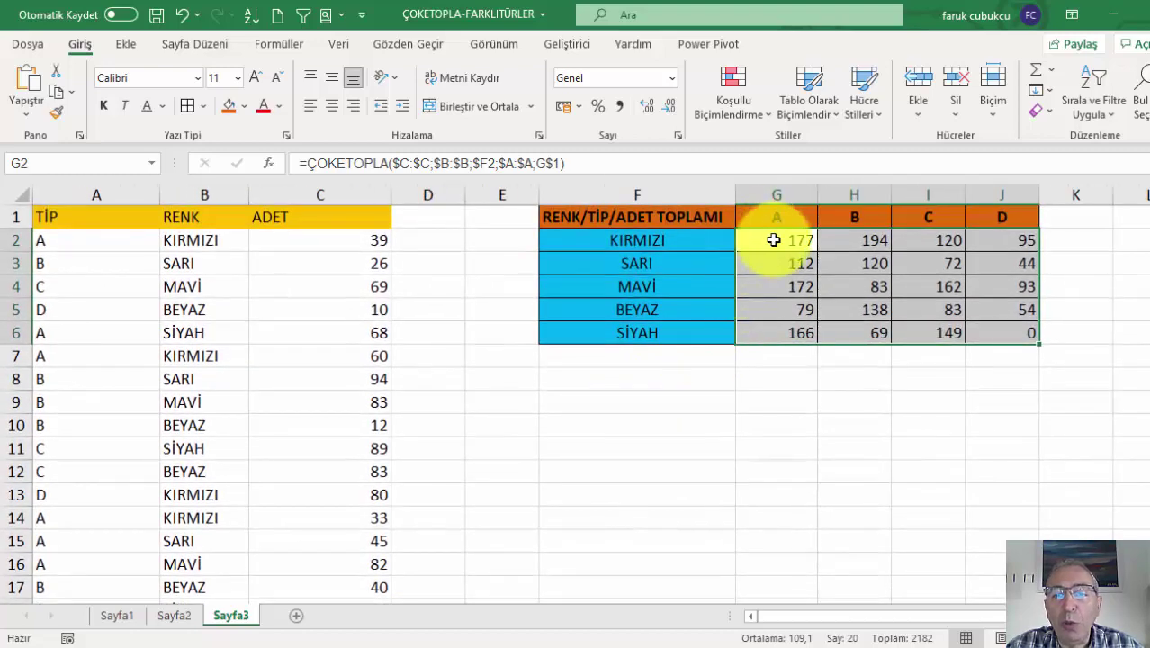
- Inspect the $F2 criterion inside G2's formula without changing it
double_click(774, 241)
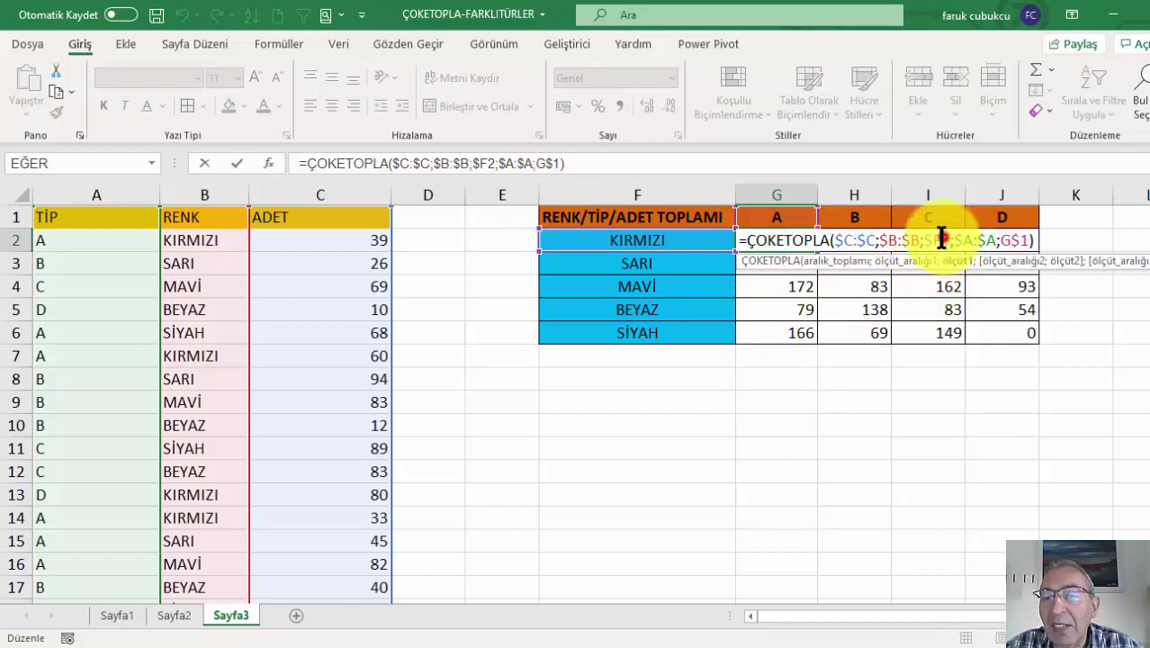
double_click(932, 240)
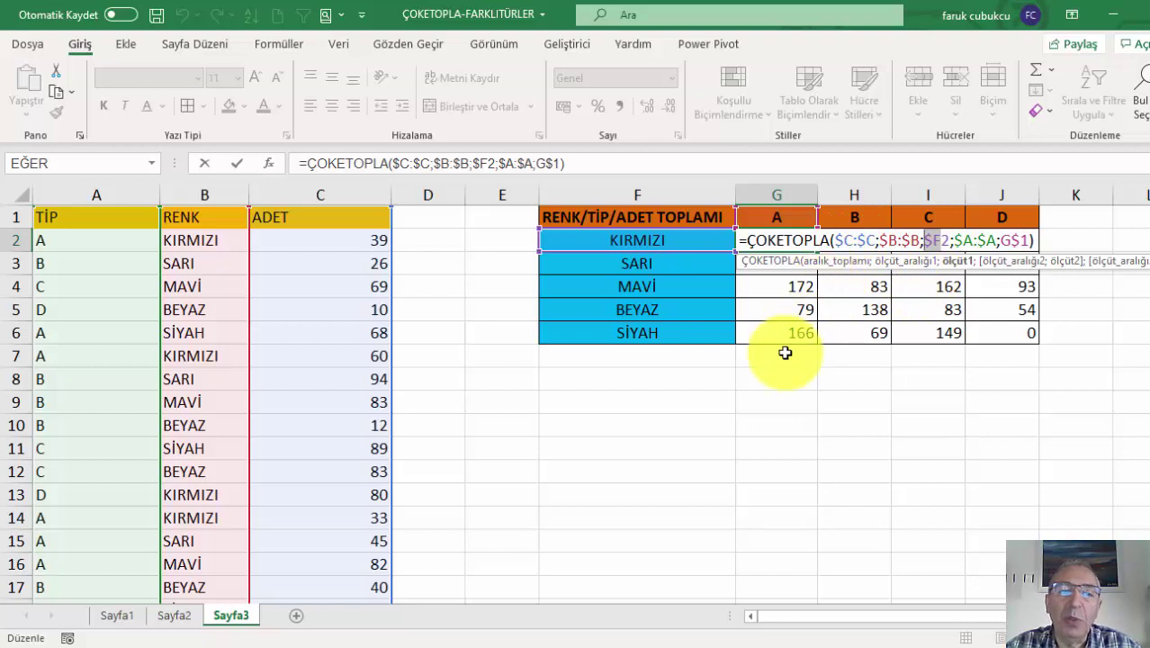
key("ctrl+Return")
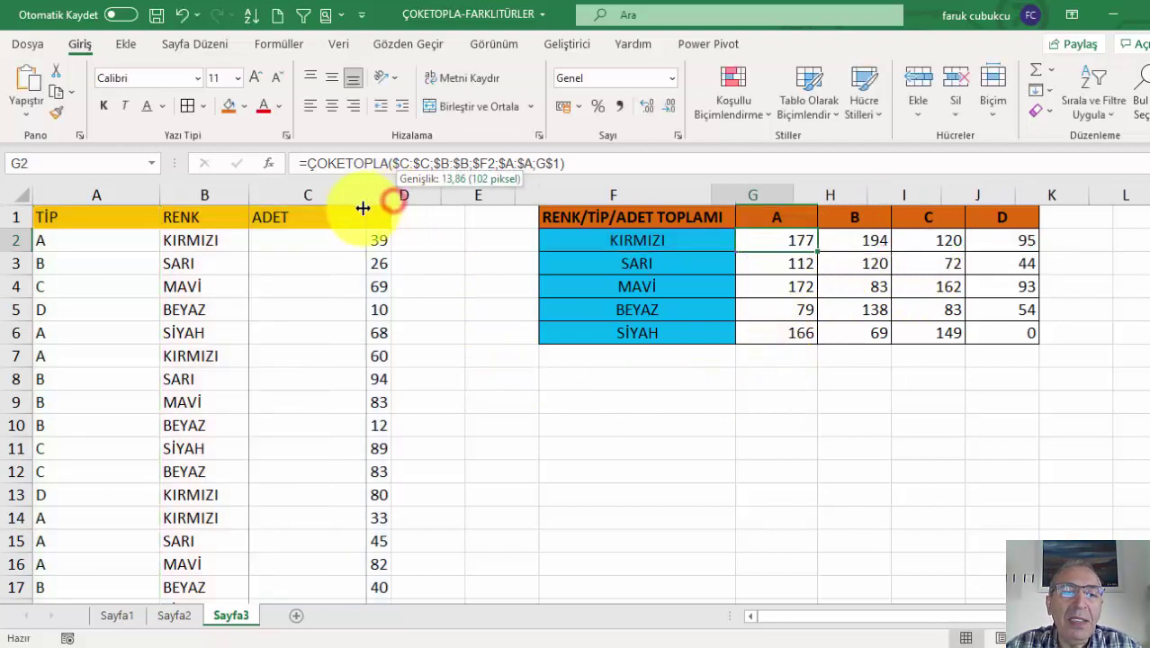
- Narrow columns C, E, L, K and F to compact the sheet
left_click_drag(393, 199, 352, 198)
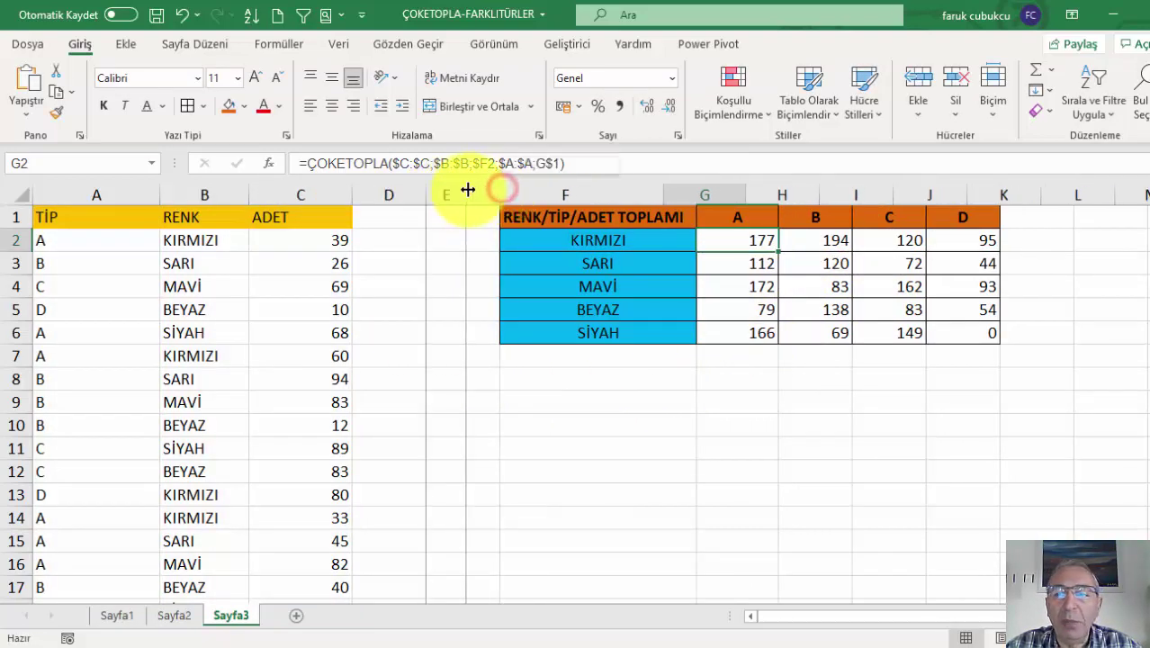
left_click_drag(501, 187, 467, 187)
left_click_drag(1119, 195, 1029, 192)
left_click_drag(663, 193, 648, 192)
left_click_drag(684, 240, 904, 356)
- Clear the totals table results and narrow TİP column A
key("Delete")
left_click(631, 262)
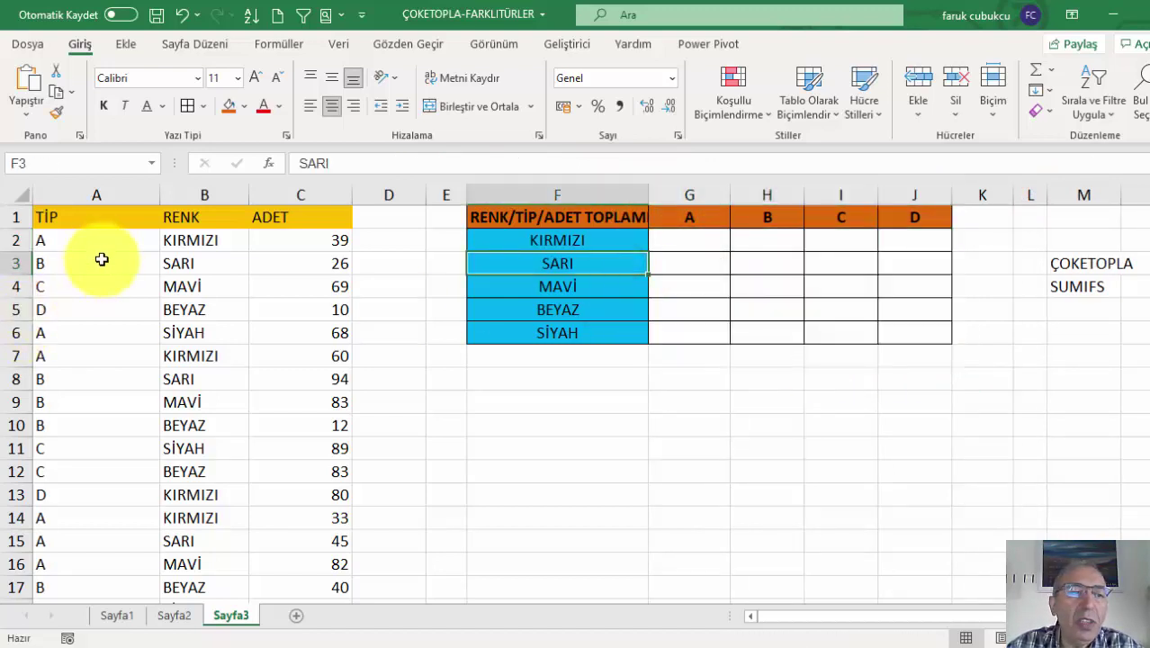
scroll(101, 247, "down", 2)
scroll(108, 270, "up", 1)
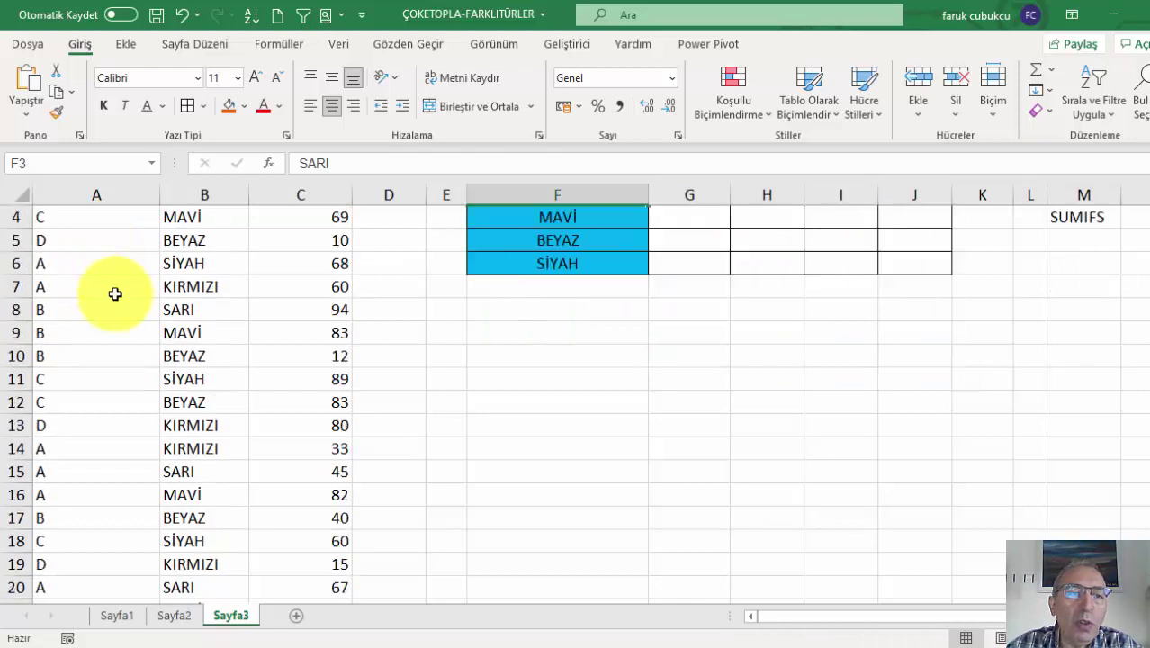
scroll(220, 270, "up", 1)
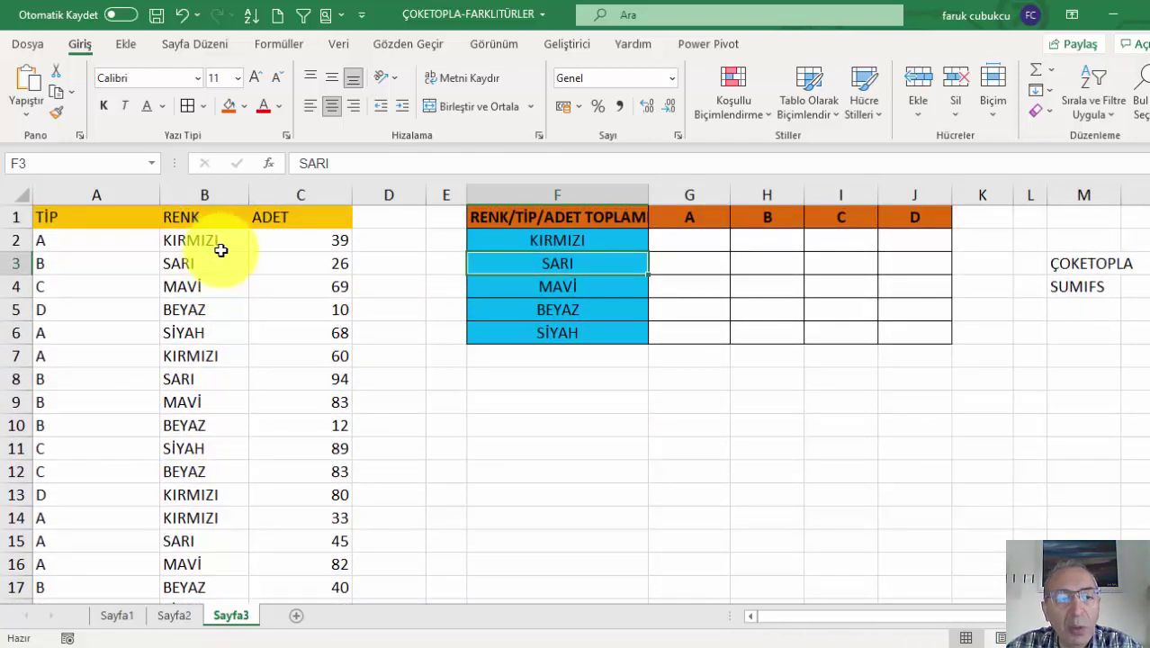
scroll(220, 270, "down", 6)
scroll(221, 333, "up", 6)
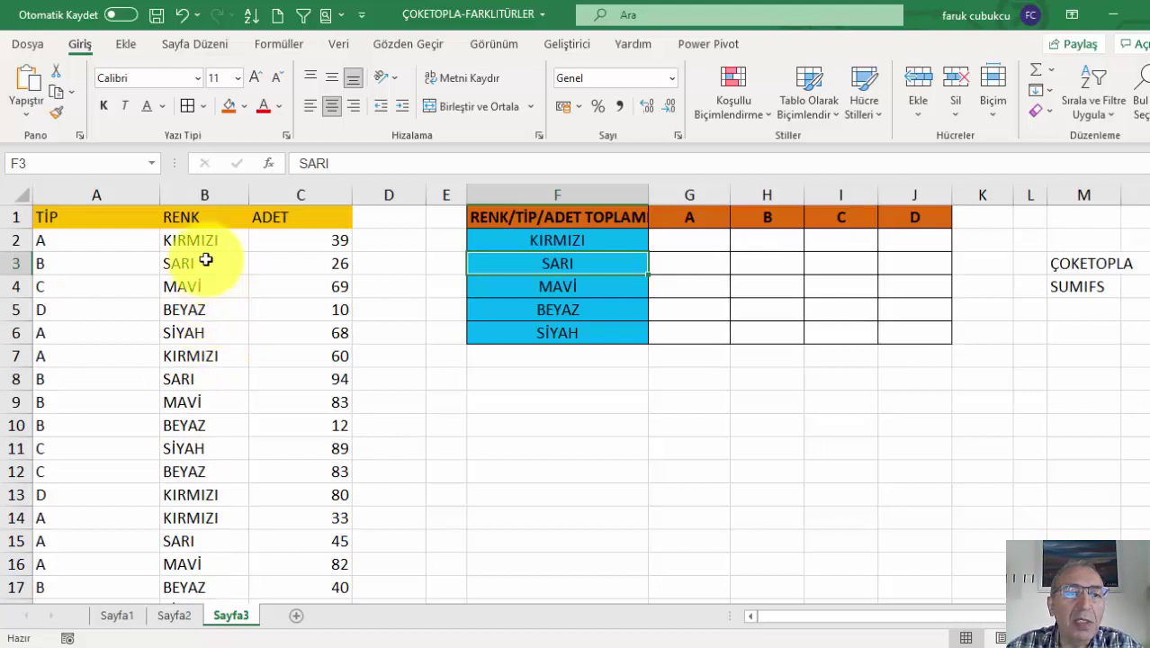
left_click_drag(159, 195, 130, 194)
- Point out the ADET values C2:C13 and the sample type and colour cells in rows 5–6
left_click(304, 243)
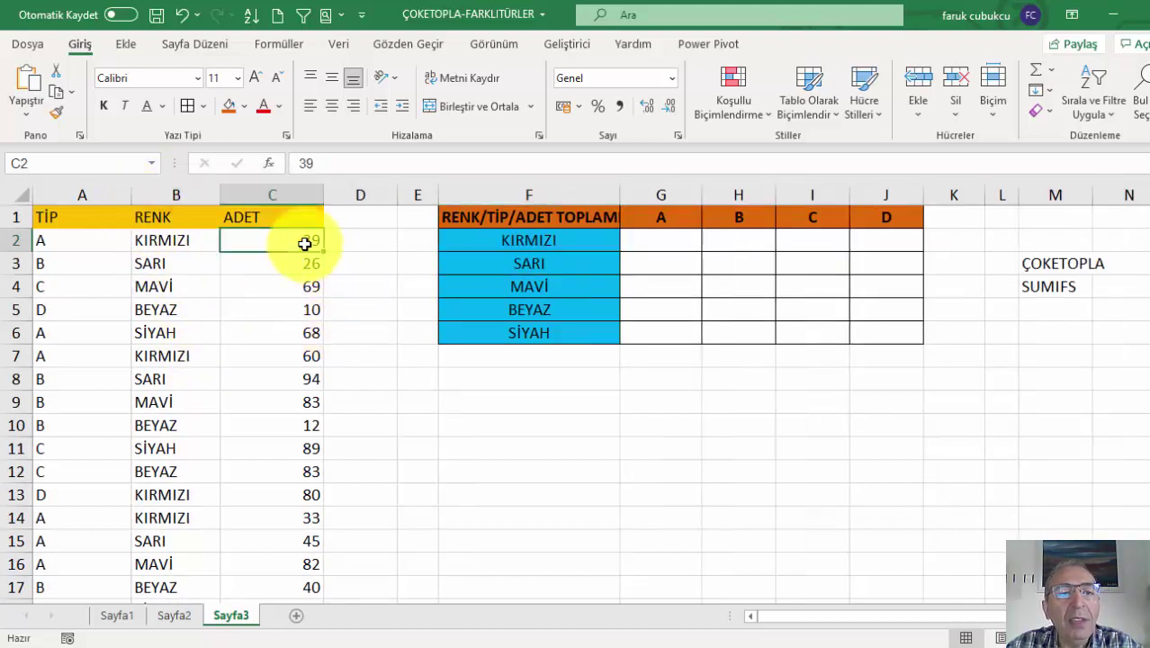
scroll(305, 359, "down", 3)
scroll(305, 359, "down", 2)
scroll(306, 359, "down", 2)
scroll(309, 371, "up", 7)
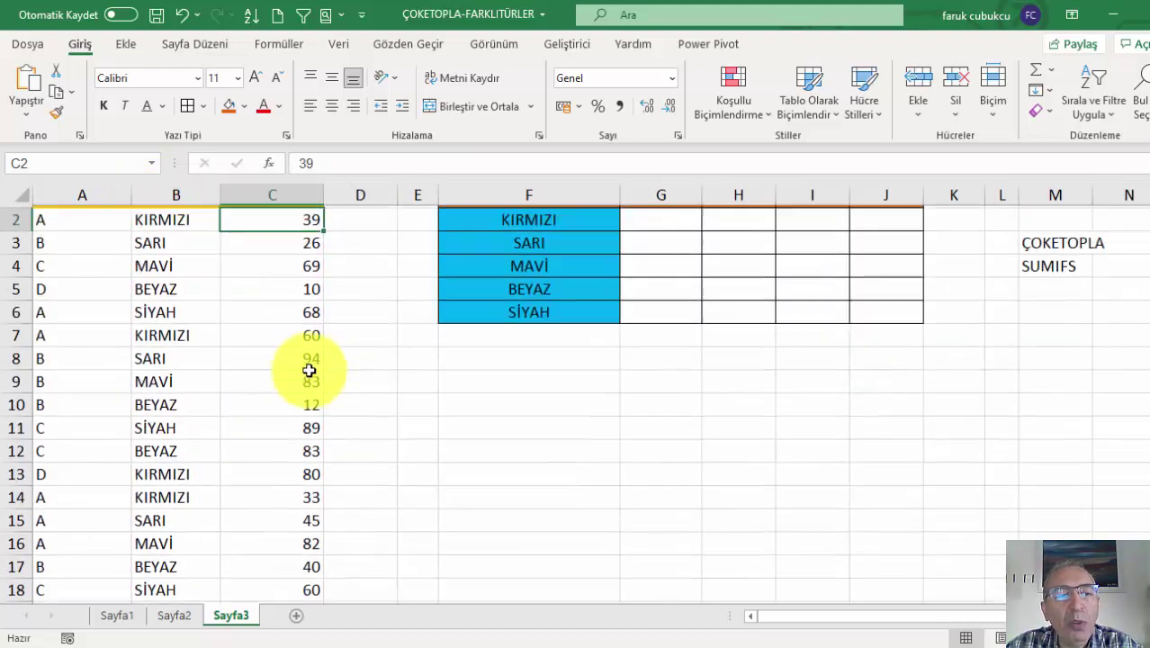
scroll(309, 371, "up", 1)
left_click_drag(273, 238, 286, 490)
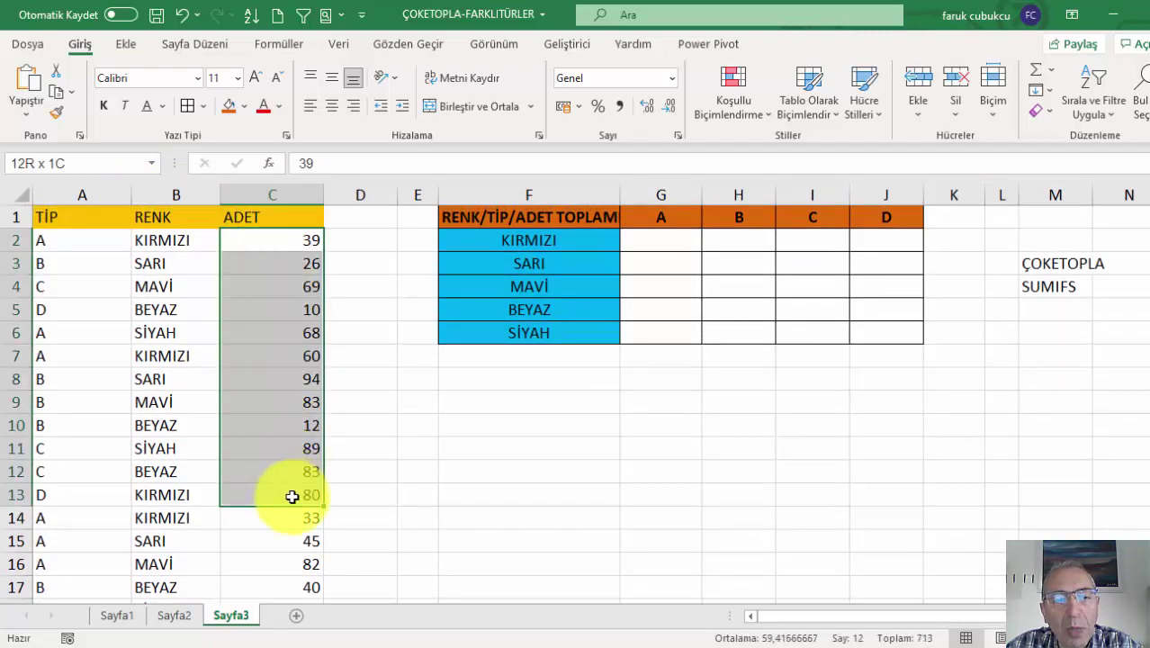
left_click(85, 316)
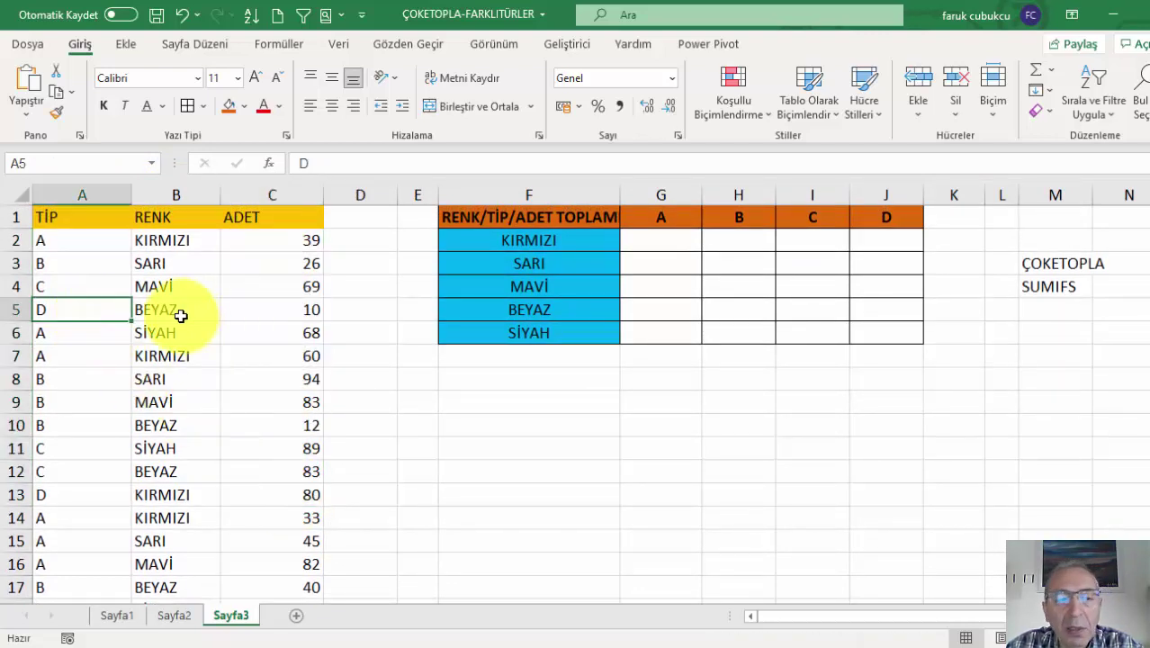
left_click(181, 316)
left_click(95, 330)
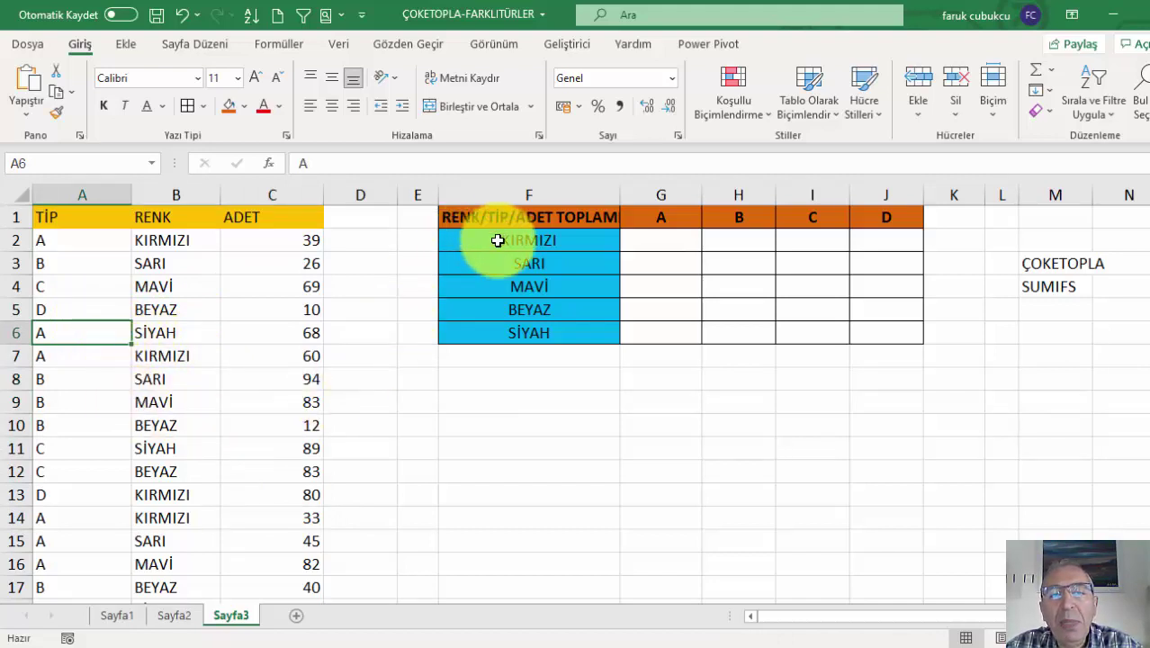
- Point out the colour labels F2:F6, type headings A–D and the first ADET value
left_click_drag(506, 241, 503, 336)
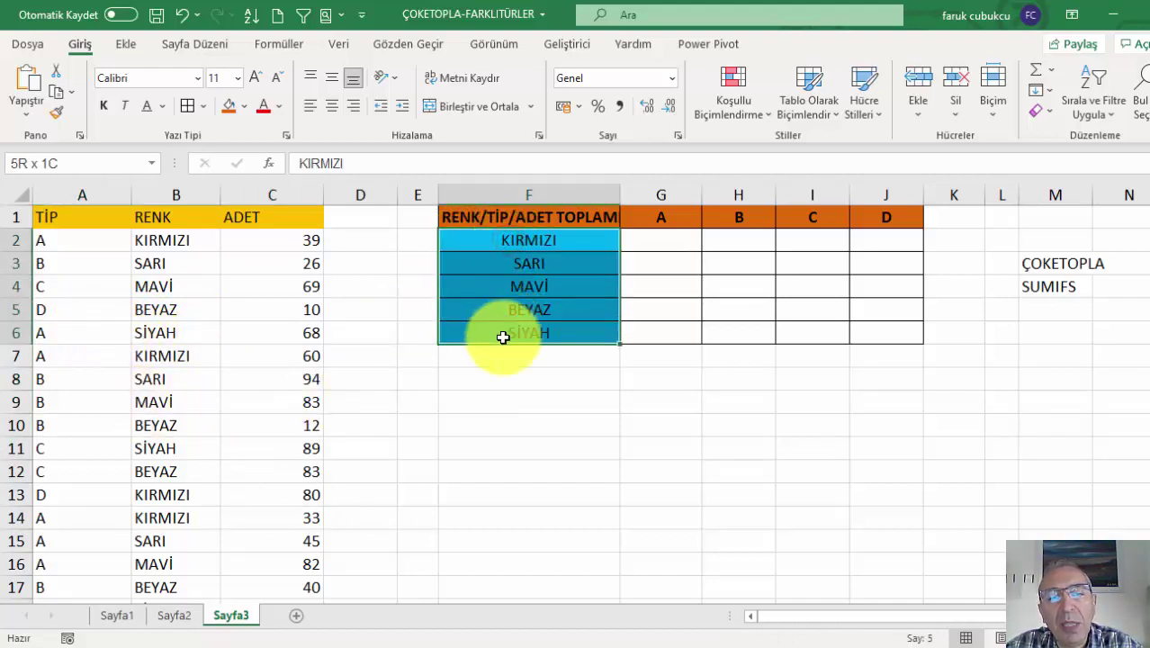
left_click_drag(657, 217, 899, 219)
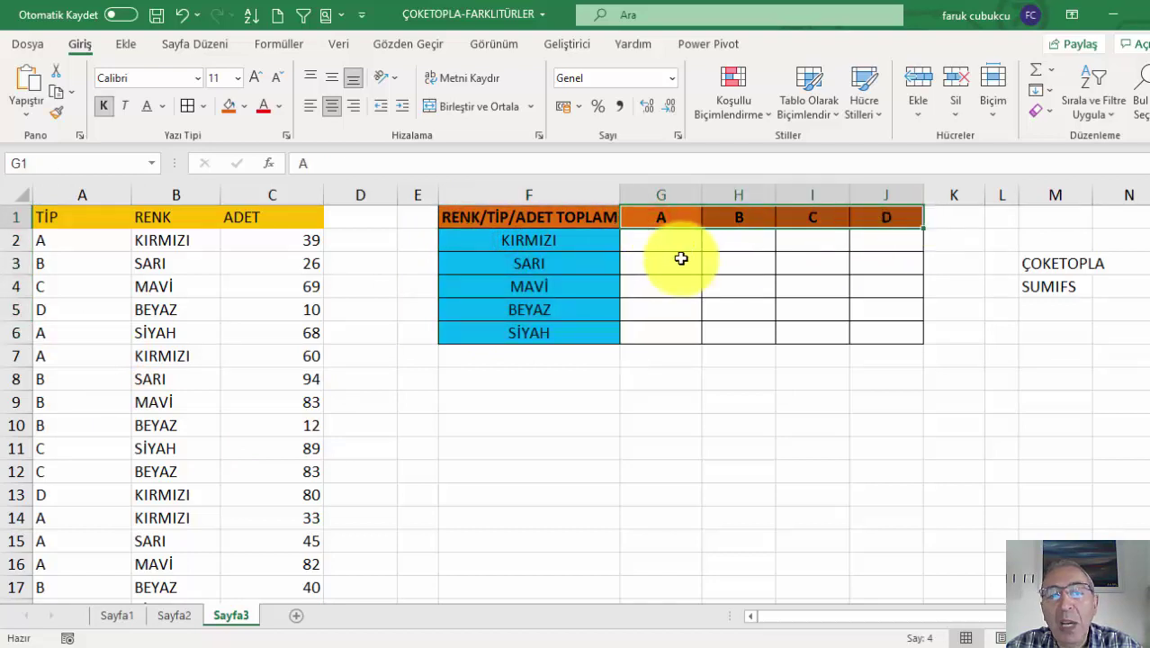
left_click(672, 247)
left_click(544, 247)
left_click(649, 219)
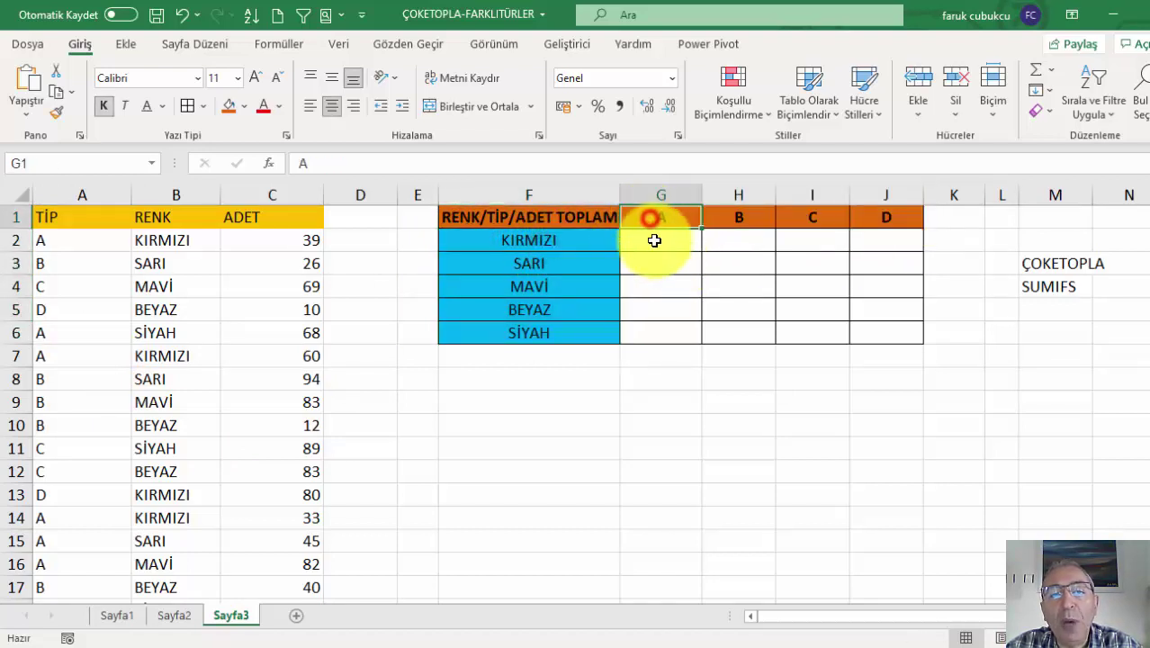
left_click(282, 239)
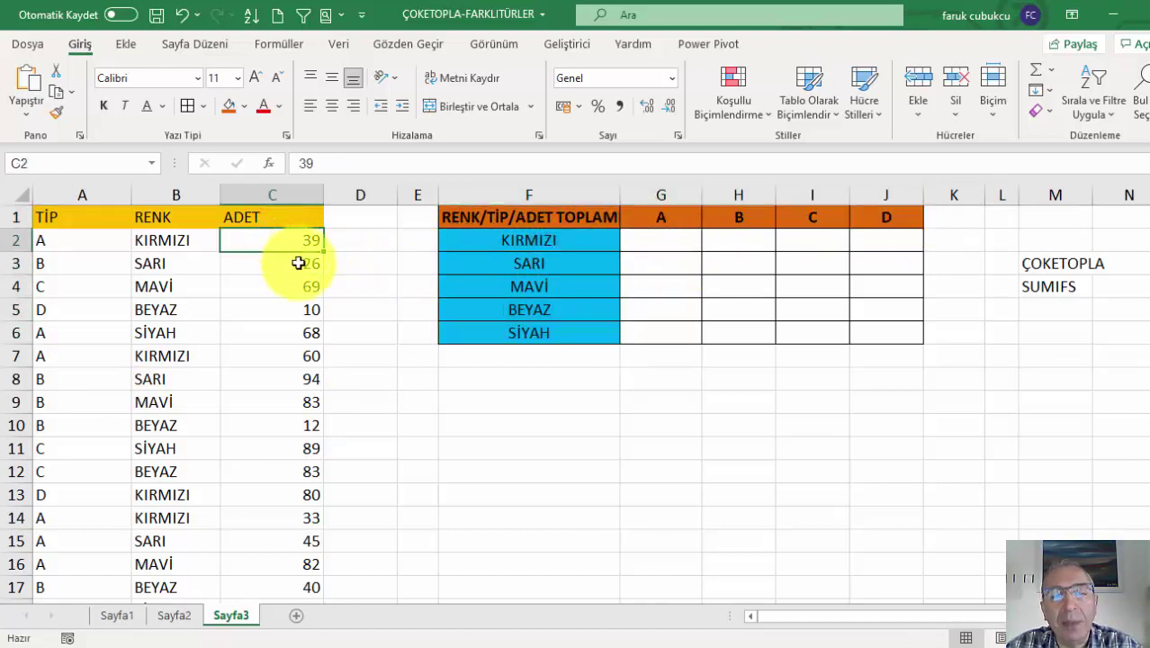
- Choose G2 for the KIRMIZI/A result, indicate copying it to J2, and open Insert Function
left_click(661, 243)
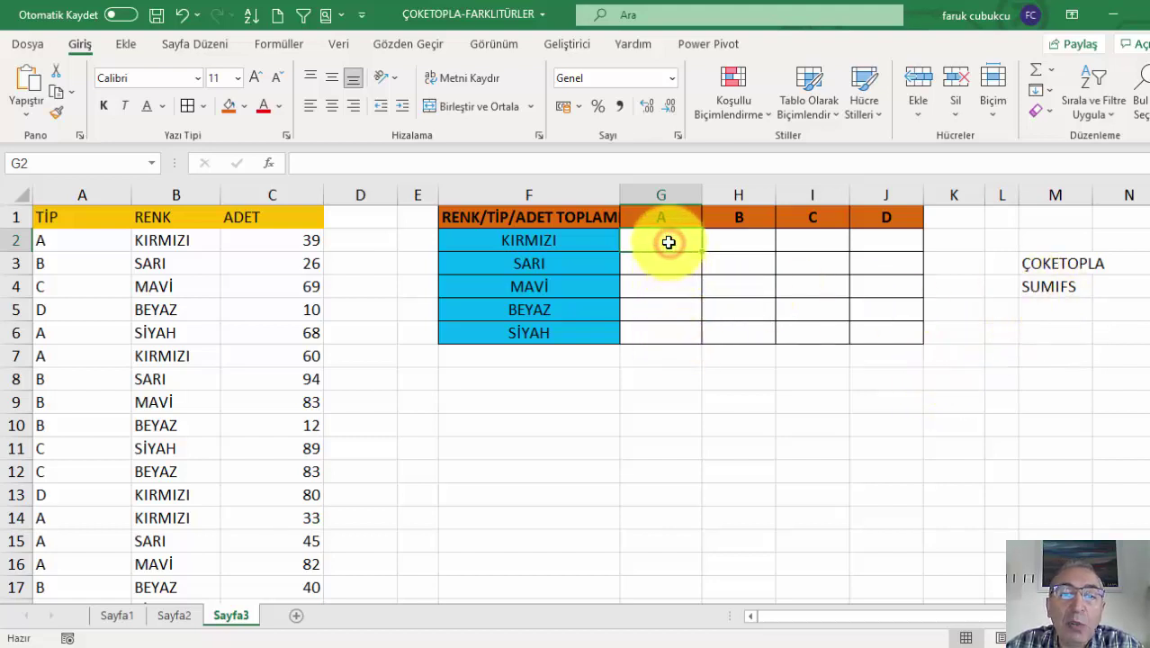
left_click_drag(700, 249, 927, 396)
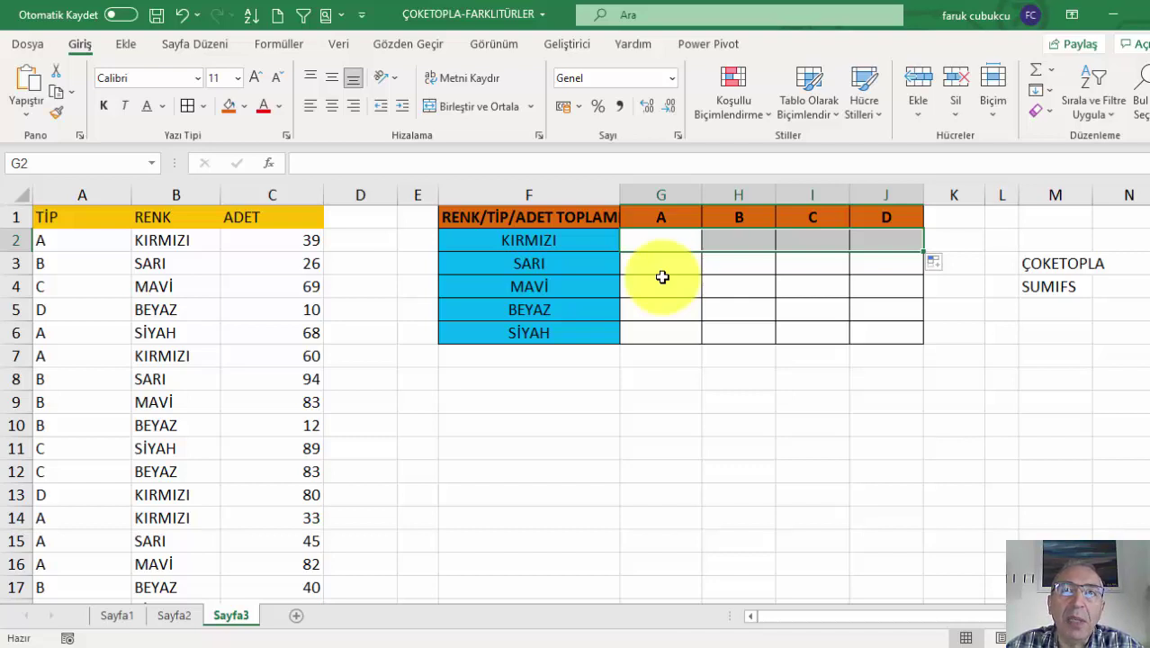
left_click(657, 236)
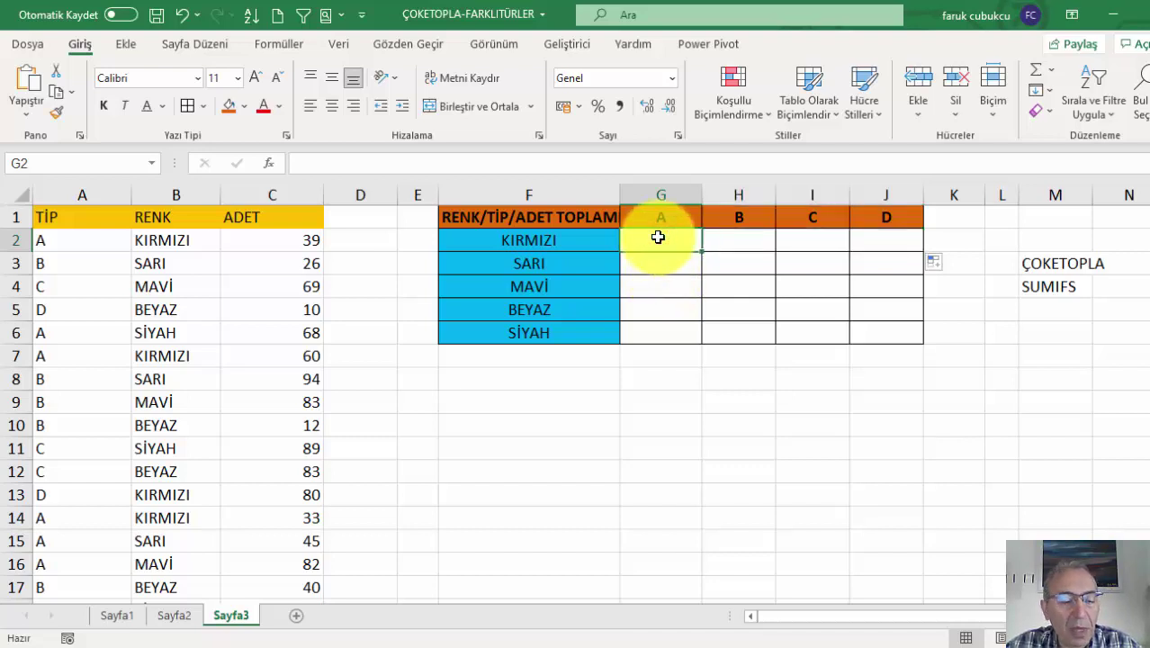
left_click(269, 163)
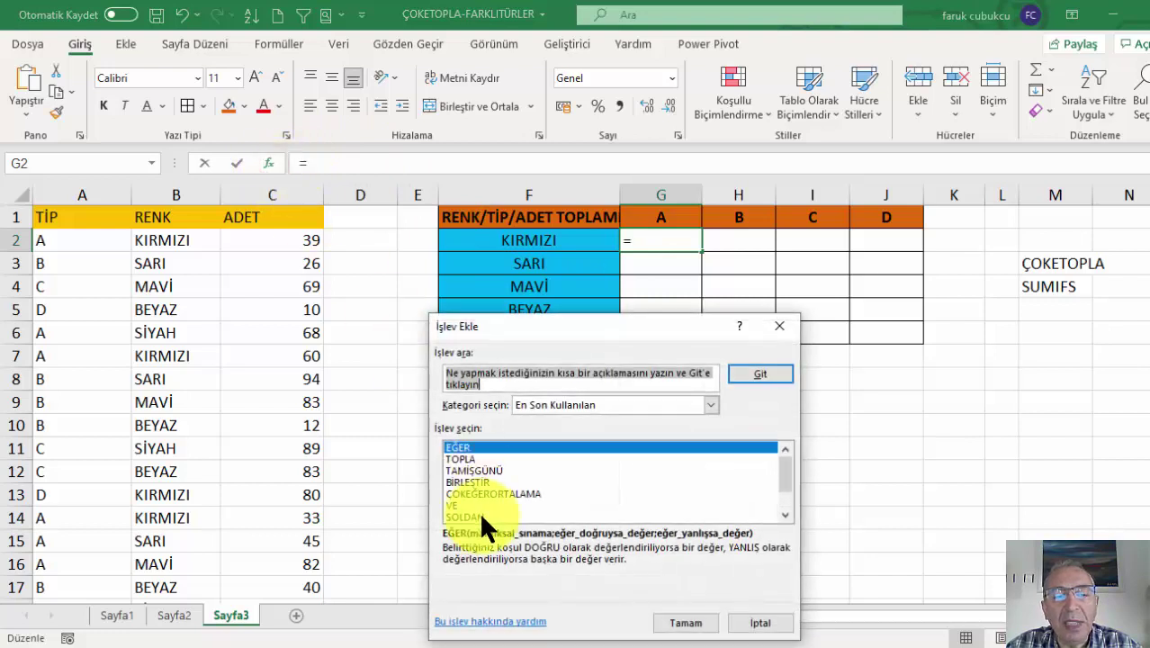
- Find ÇOKETOPLA under all functions and open its Function Arguments
left_click(560, 407)
left_click(549, 424)
left_click(481, 481)
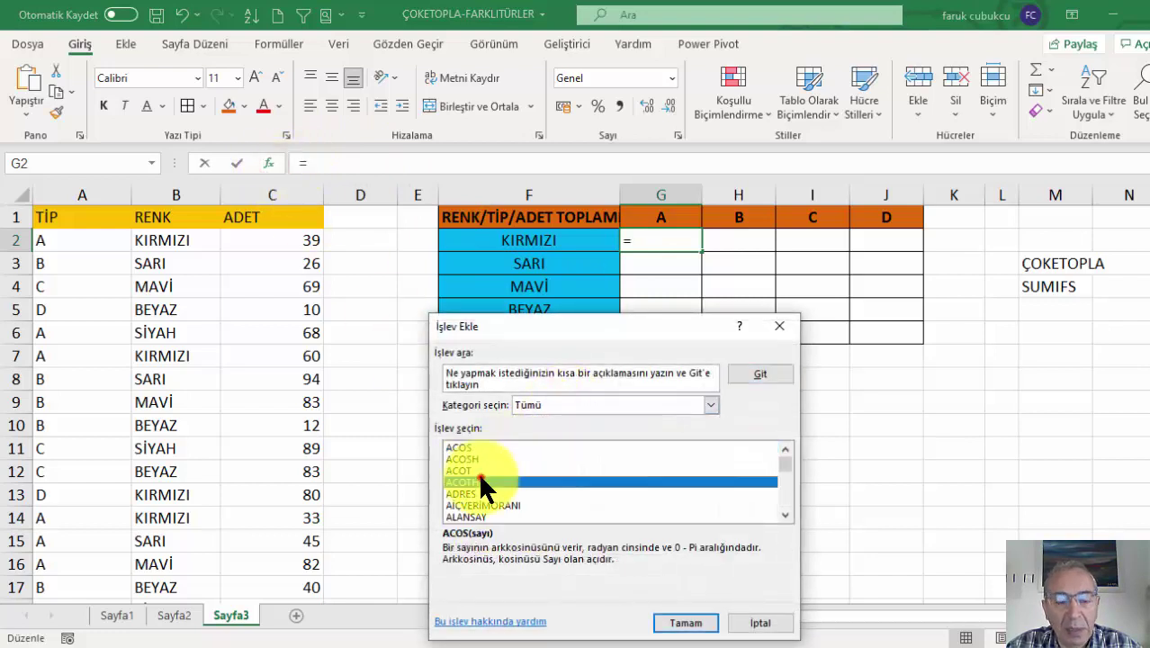
type("ço")
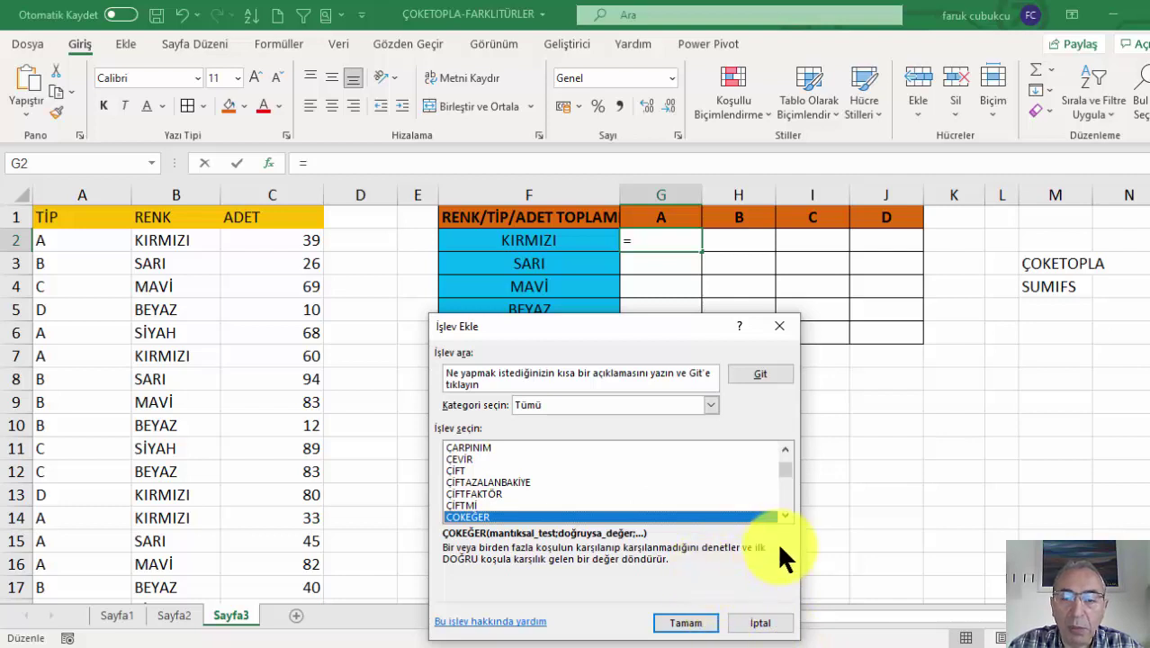
left_click(784, 515)
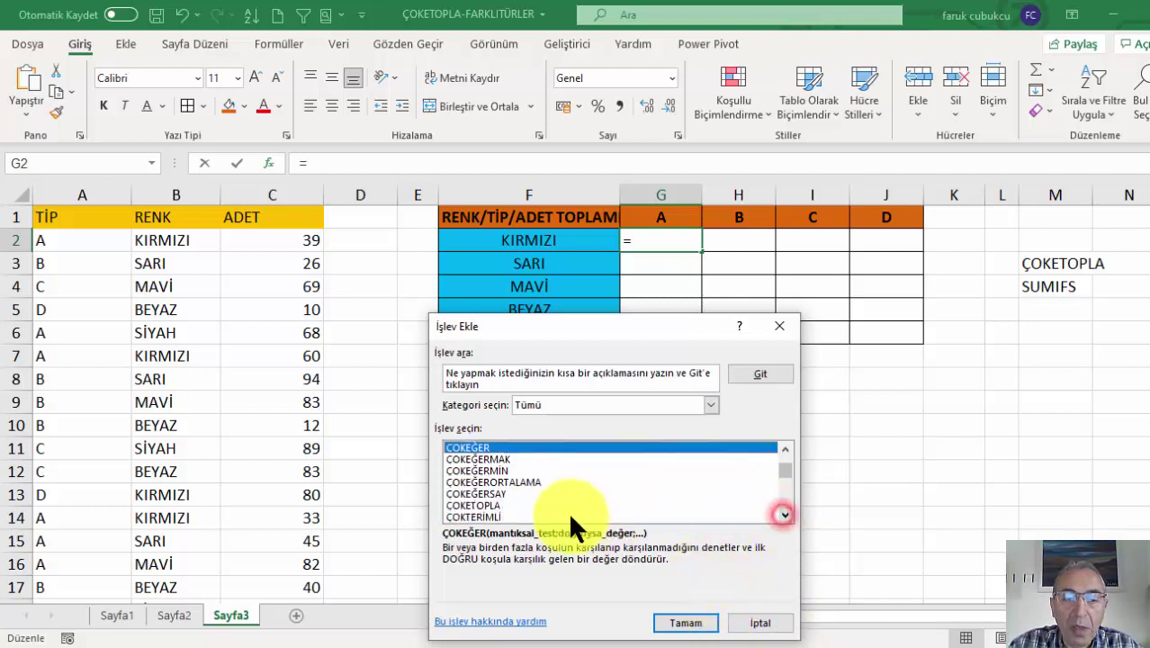
left_click(529, 505)
left_click(683, 622)
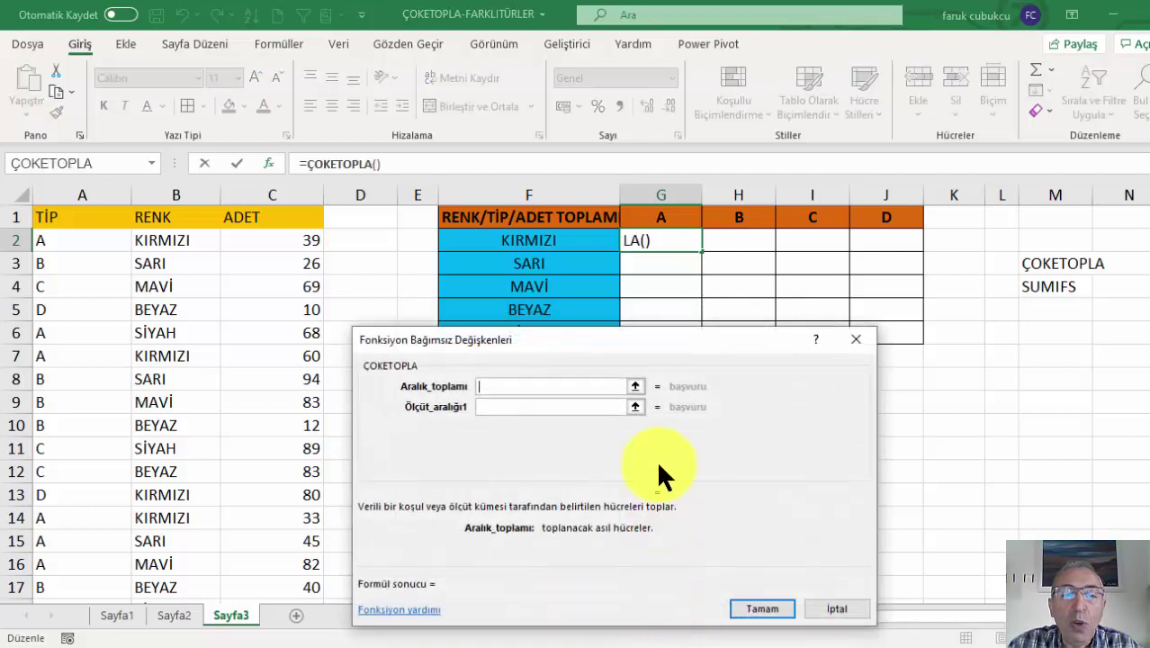
- Set the sum range to column C and the first criterion to F2 (KIRMIZI)
left_click(510, 405)
left_click(492, 386)
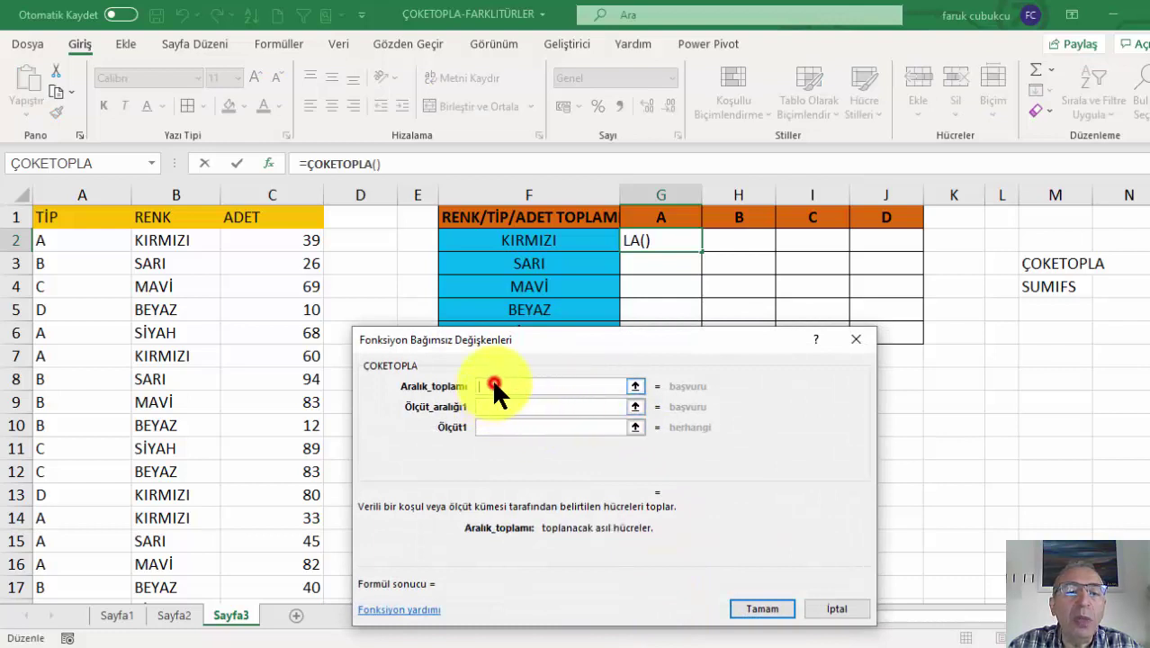
left_click(275, 189)
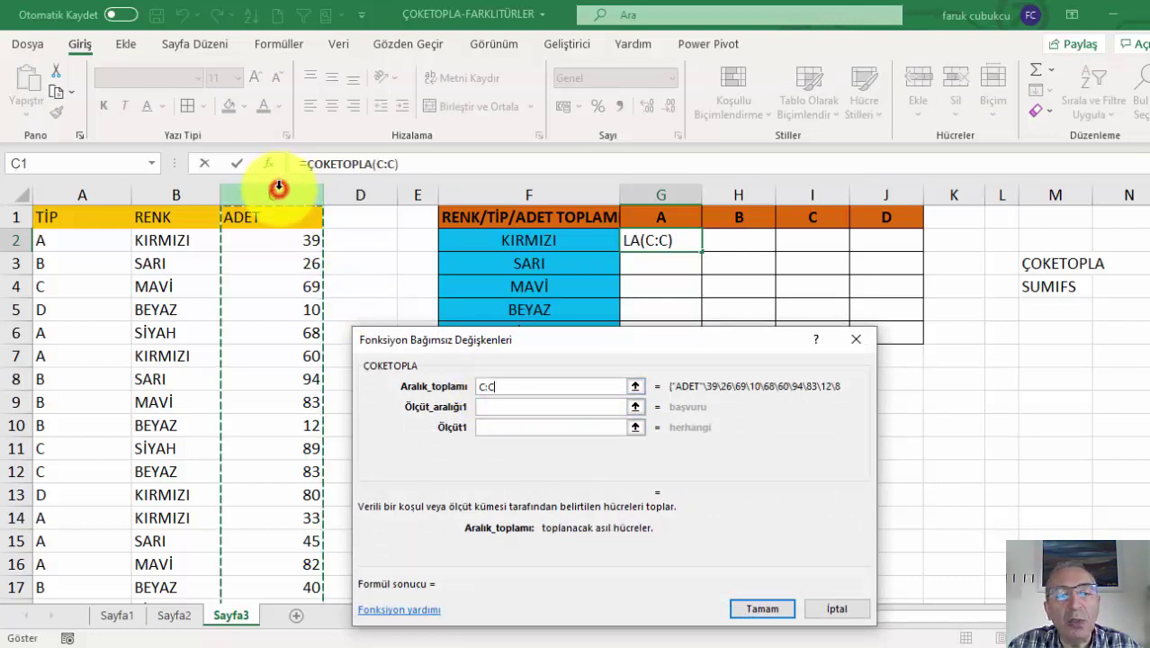
left_click(493, 406)
left_click(491, 424)
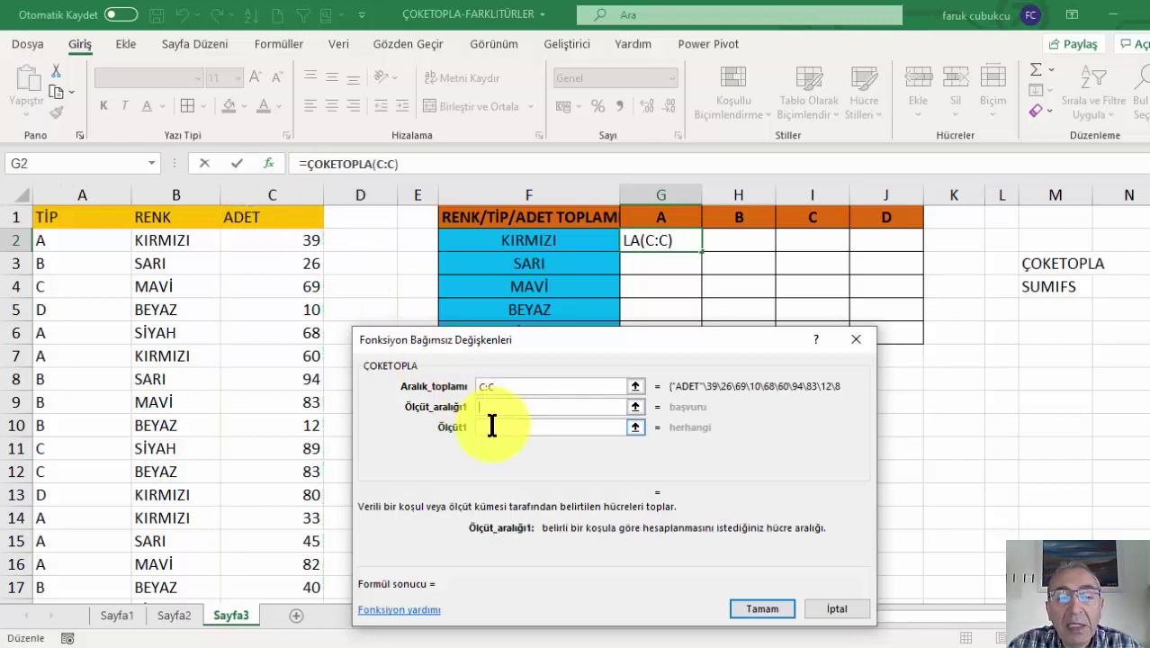
left_click(486, 426)
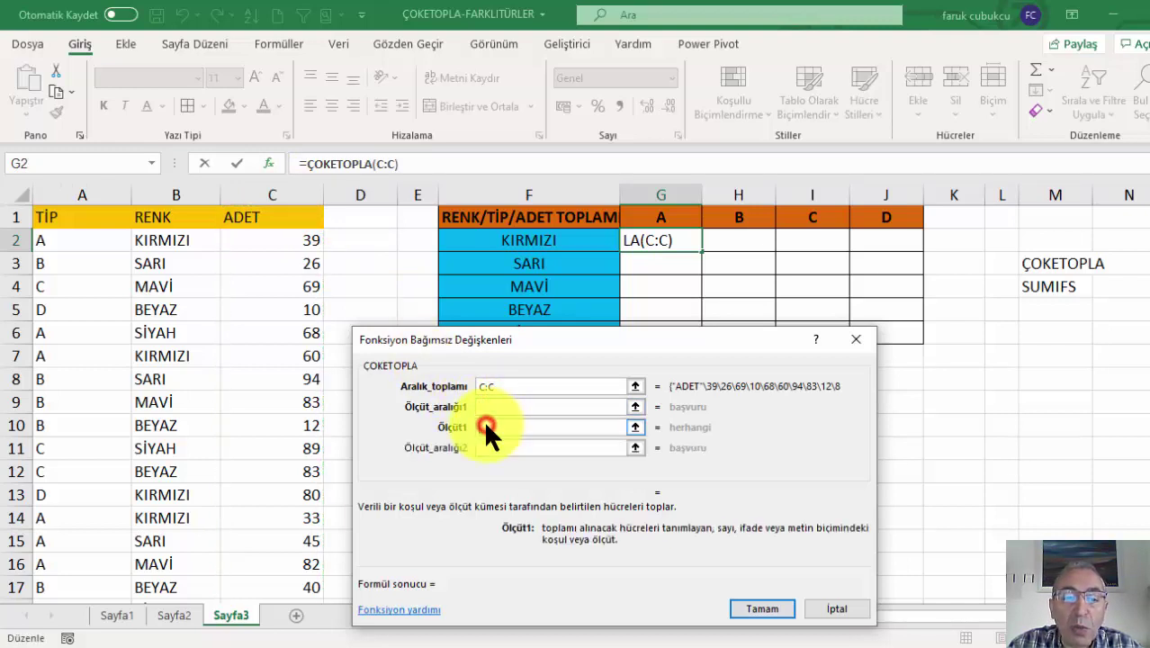
left_click(511, 243)
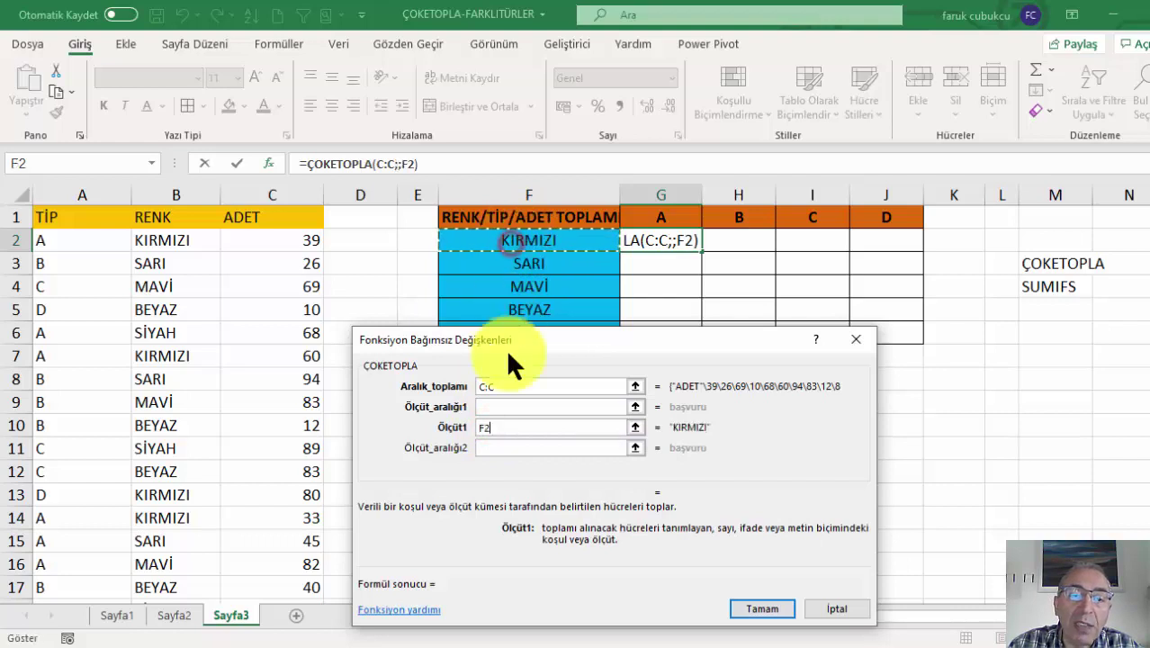
- Add criteria range B:B, criterion G1 with range A:A, preview 177, then cancel
left_click(494, 405)
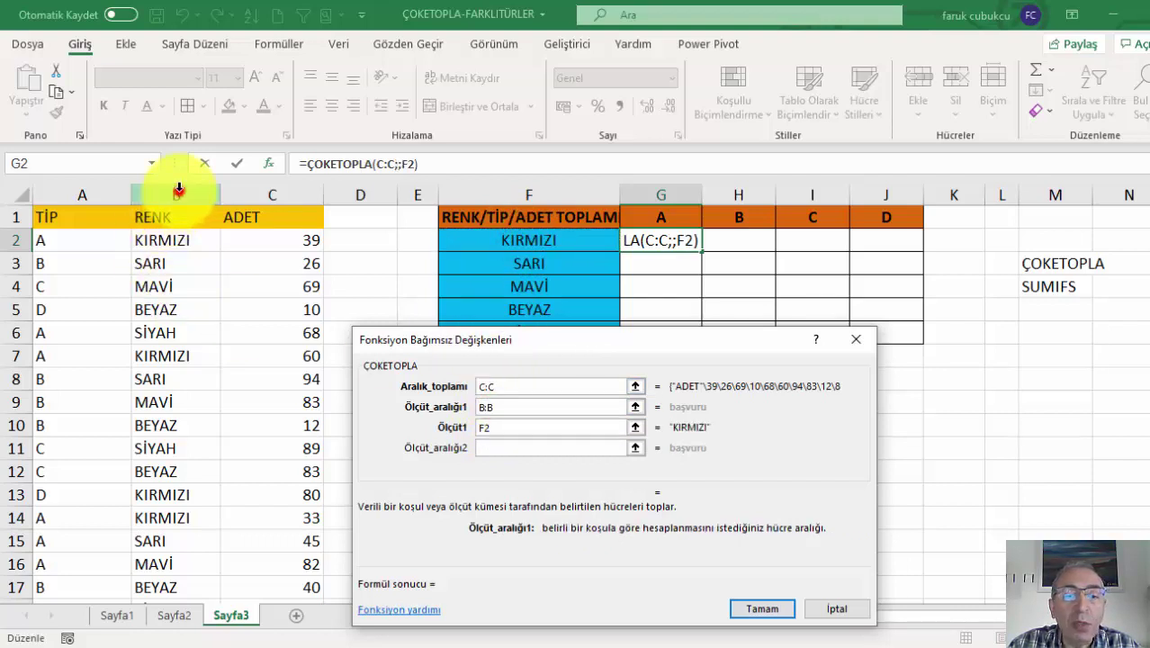
left_click(178, 193)
left_click(482, 443)
left_click(493, 468)
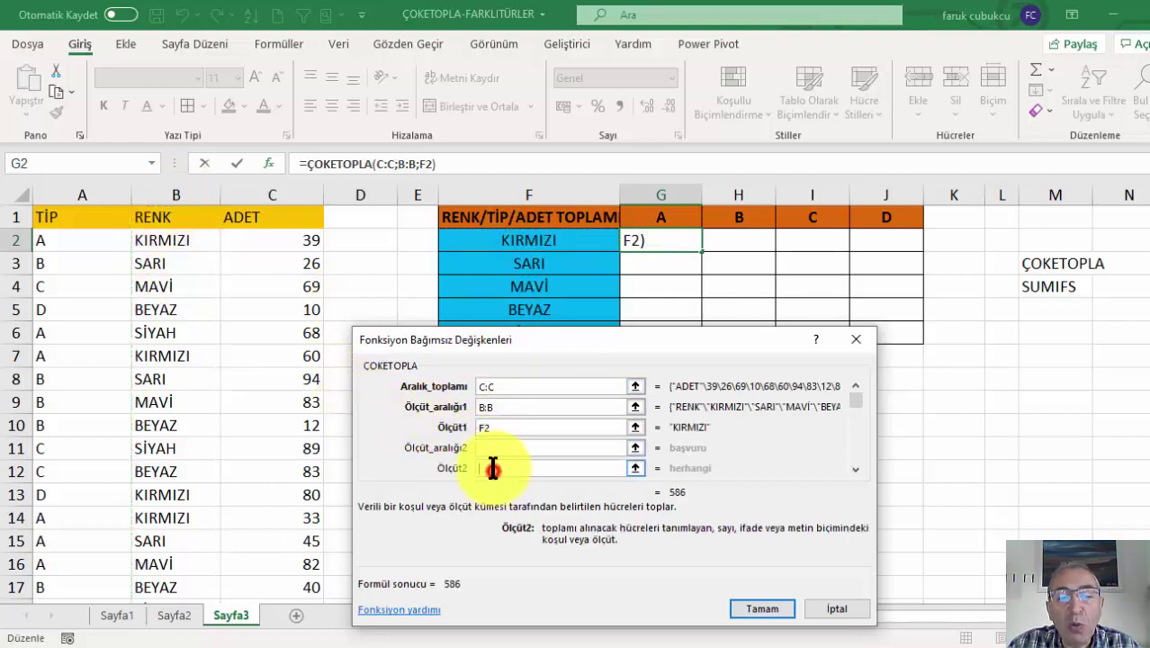
left_click(662, 218)
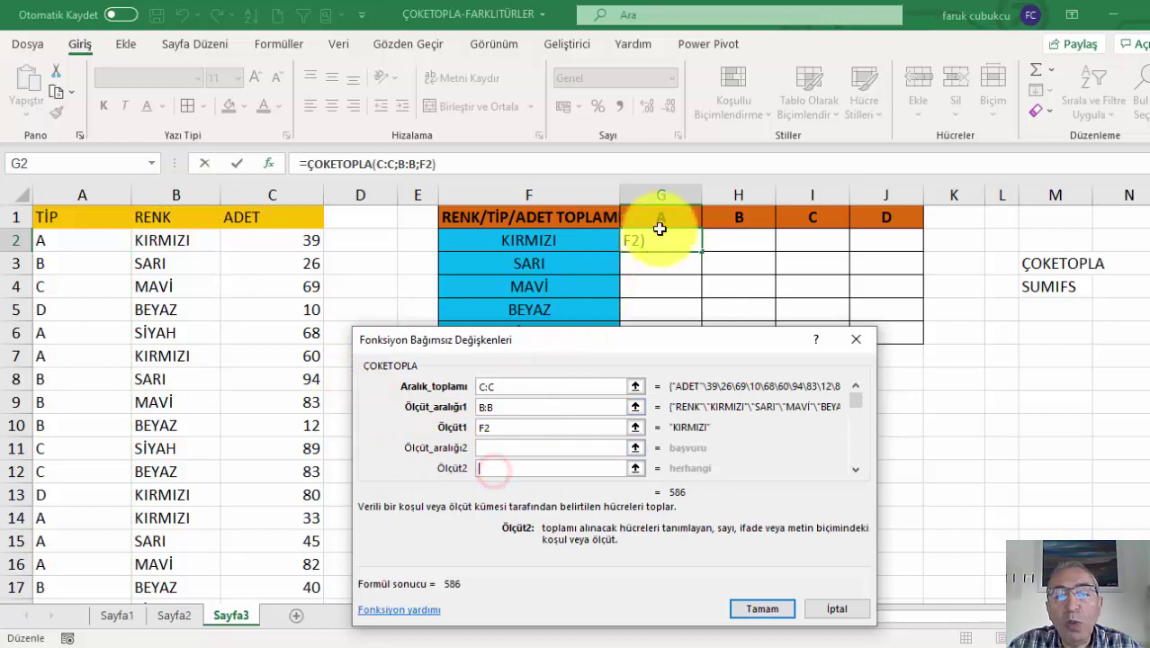
left_click(486, 447)
left_click(76, 191)
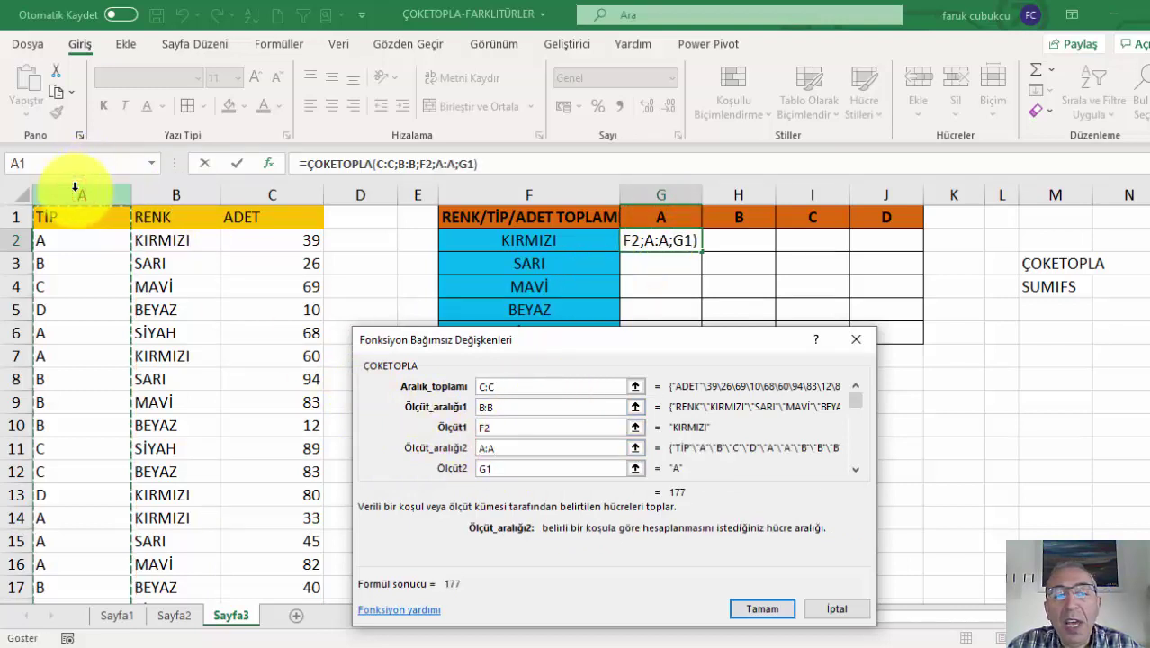
left_click_drag(506, 163, 230, 160)
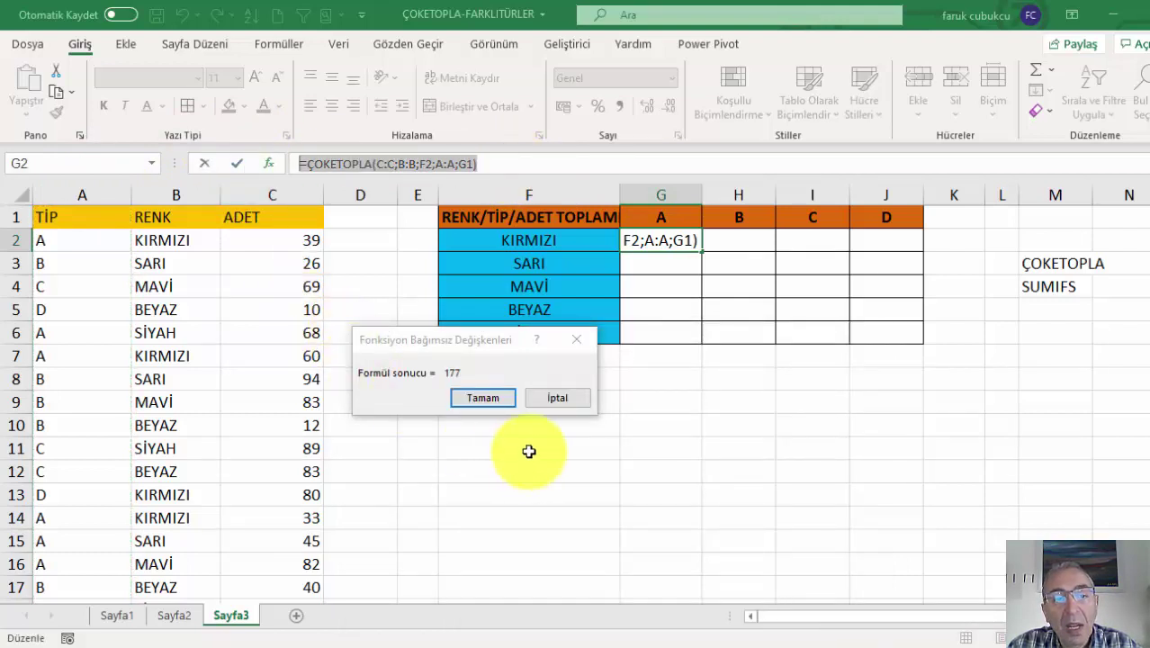
left_click(581, 396)
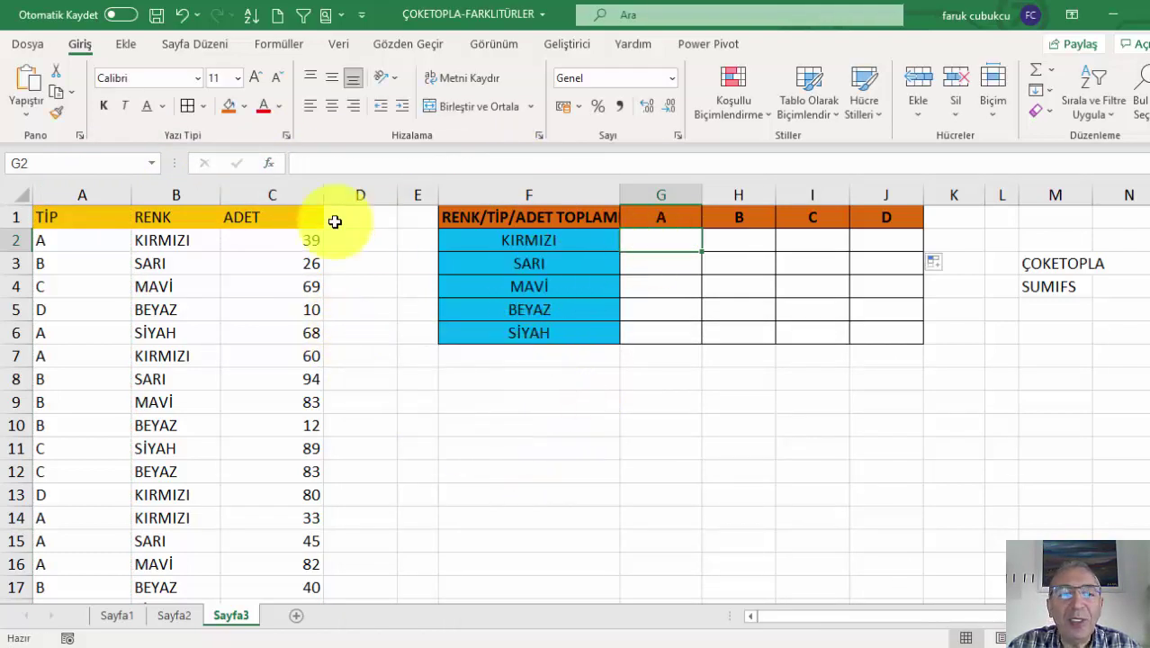
- Reopen Insert Function and pick ÇOKETOPLA from the recently used list
left_click(269, 163)
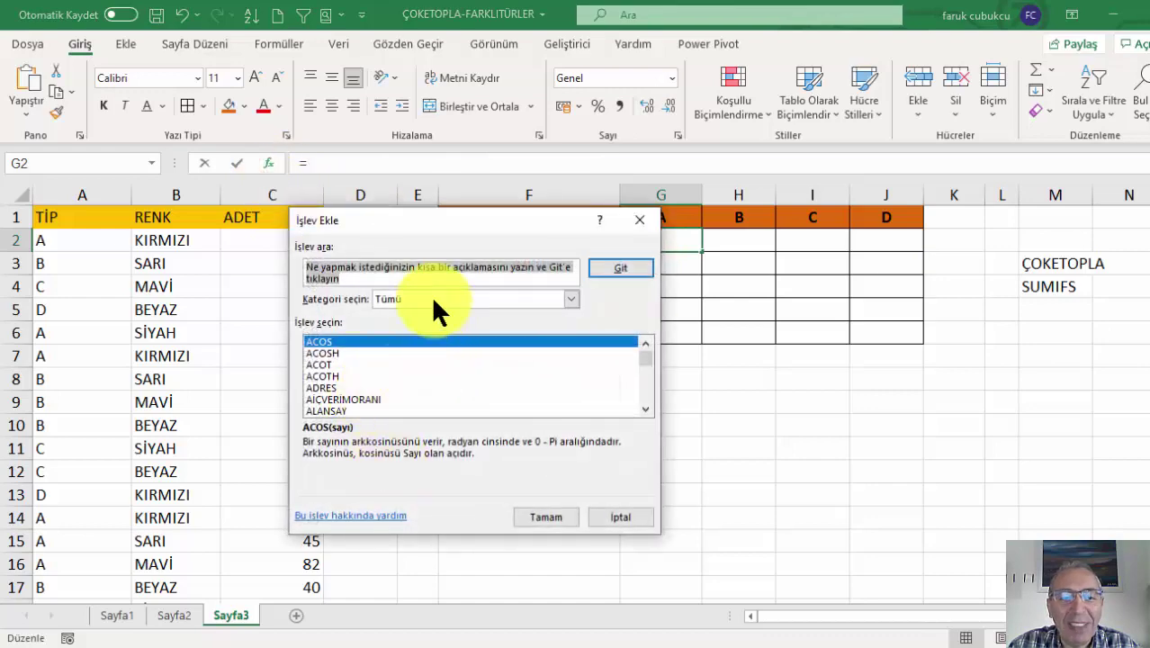
left_click(430, 296)
left_click(418, 314)
left_click(364, 340)
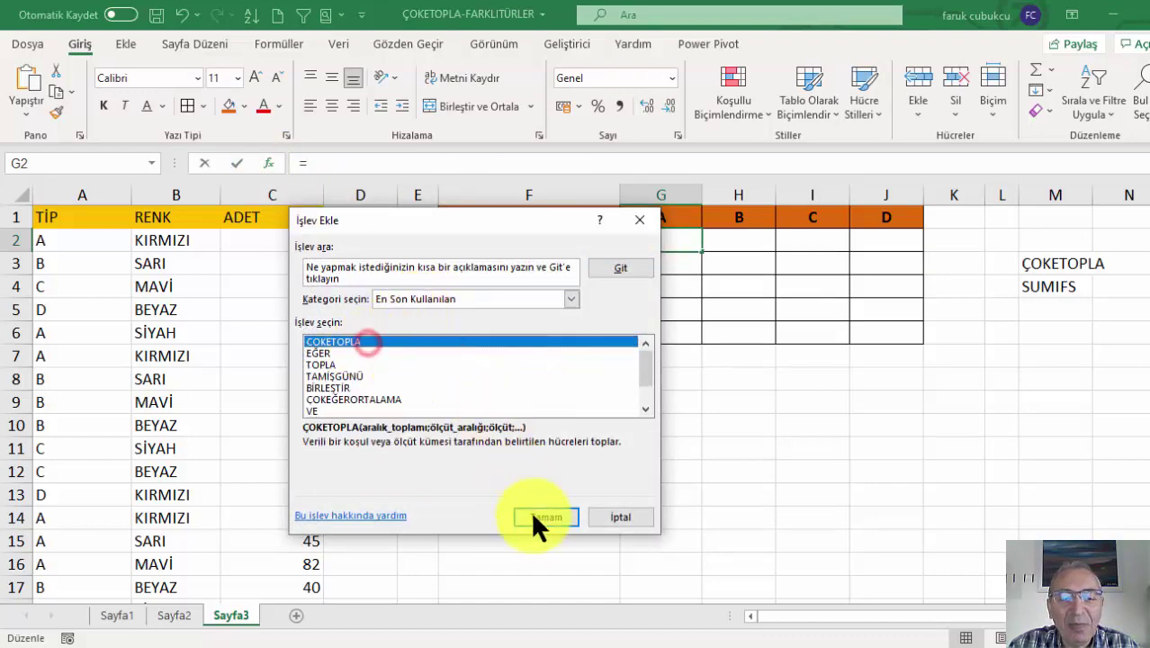
left_click(538, 518)
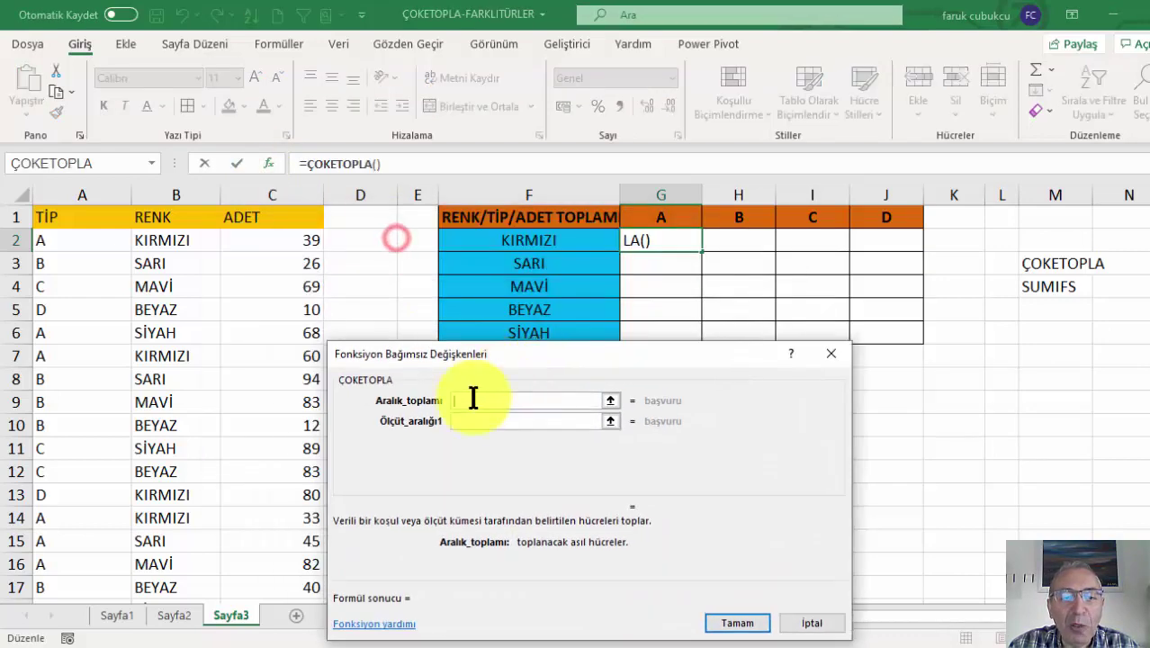
- Set sum range C:C, criterion F2 and criteria range B:B
left_click(279, 195)
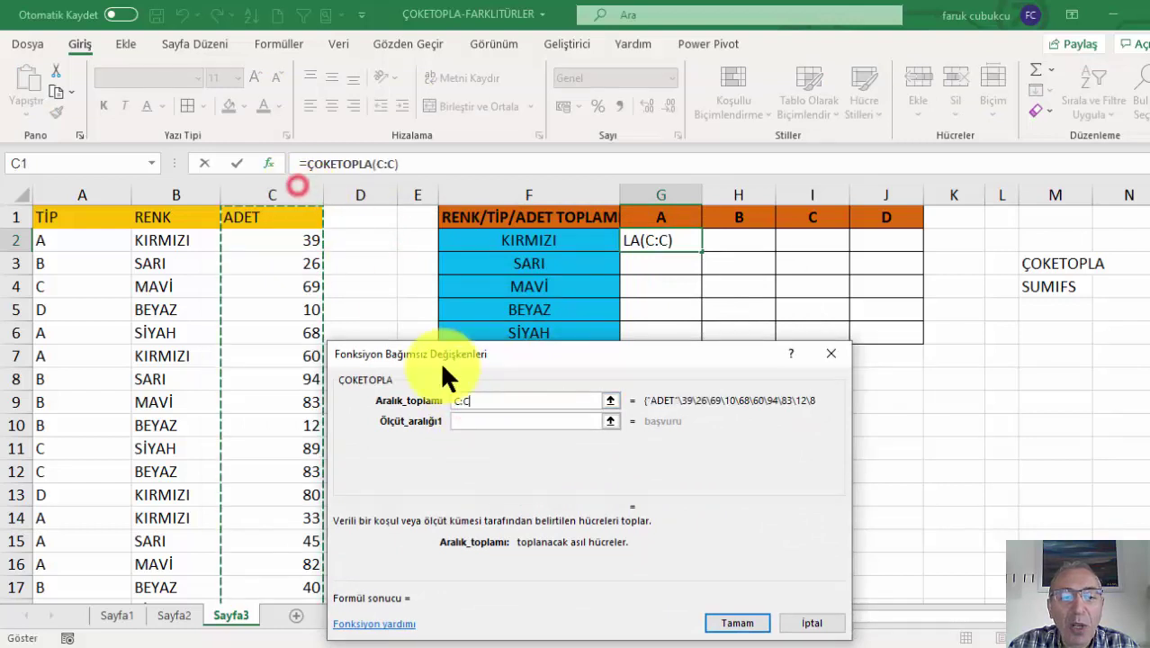
left_click(457, 420)
left_click(457, 440)
left_click(504, 243)
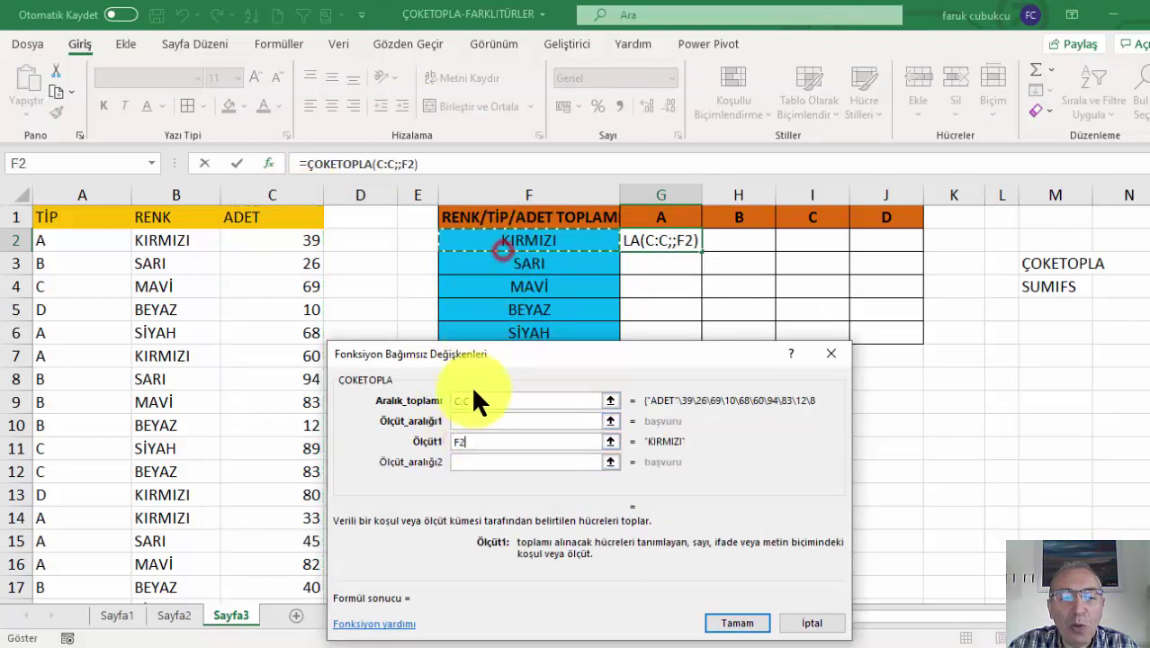
left_click(466, 423)
left_click(175, 194)
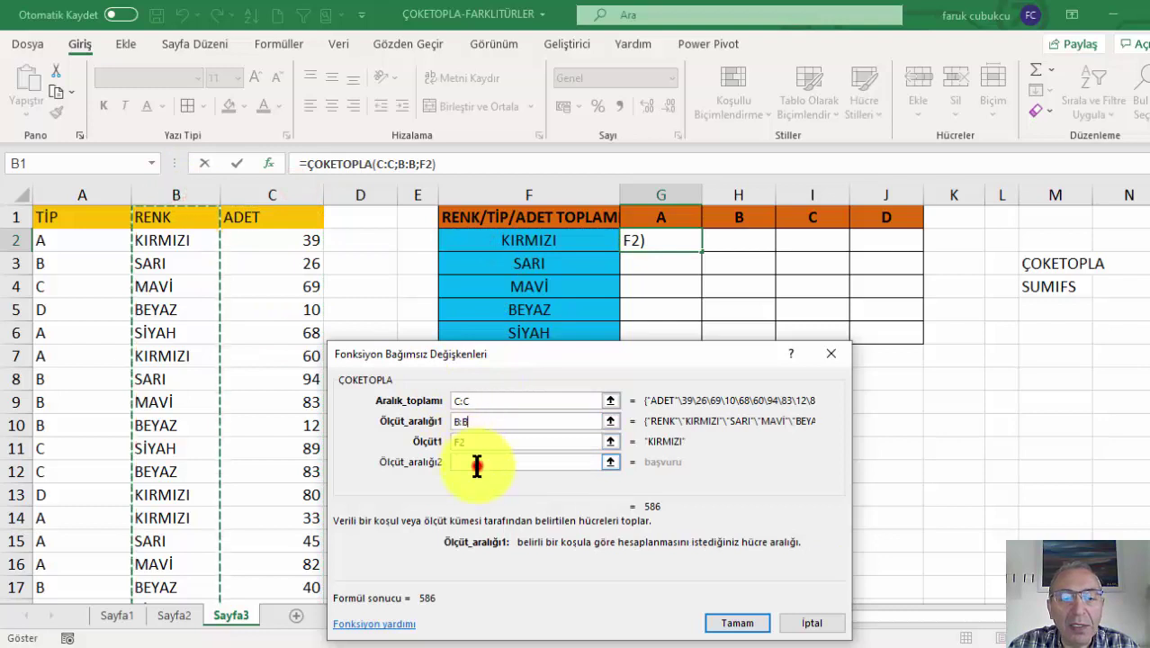
- Add criteria range A:A with criterion G1 and confirm, giving 177 in G2
left_click(476, 462)
left_click(465, 481)
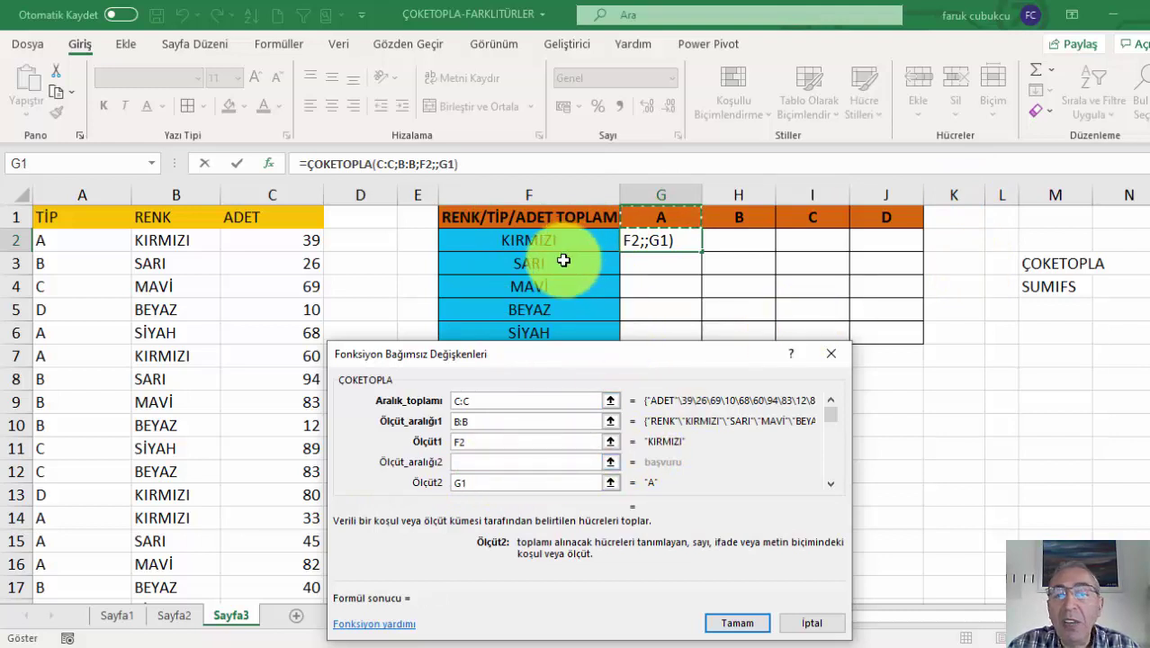
left_click(494, 461)
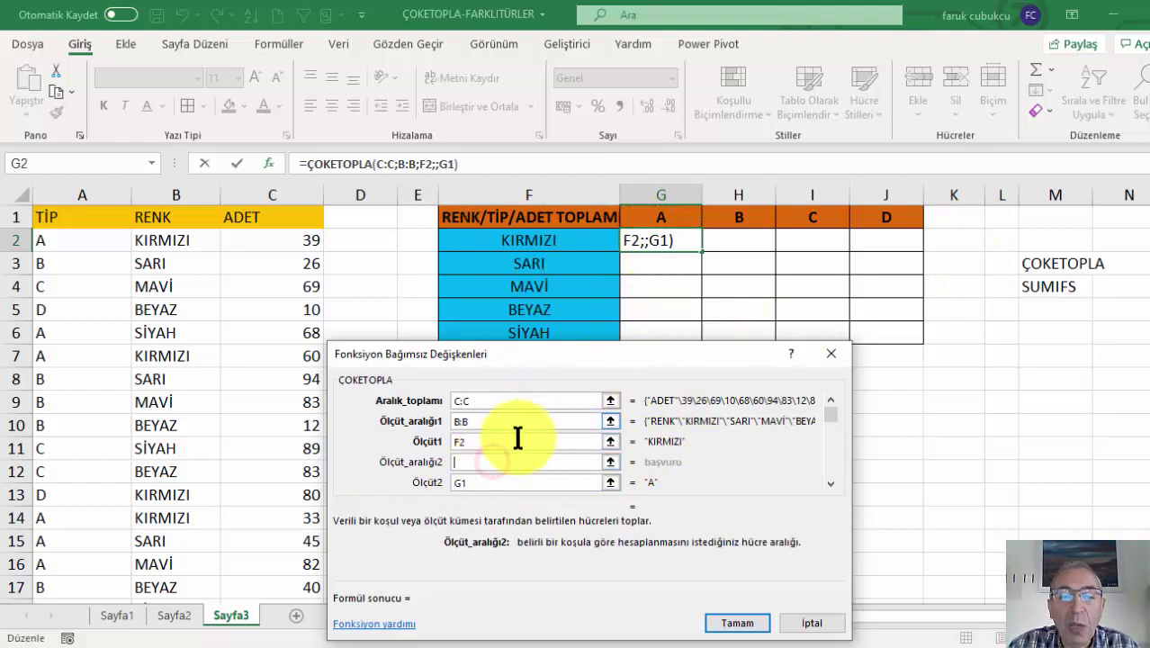
left_click(101, 186)
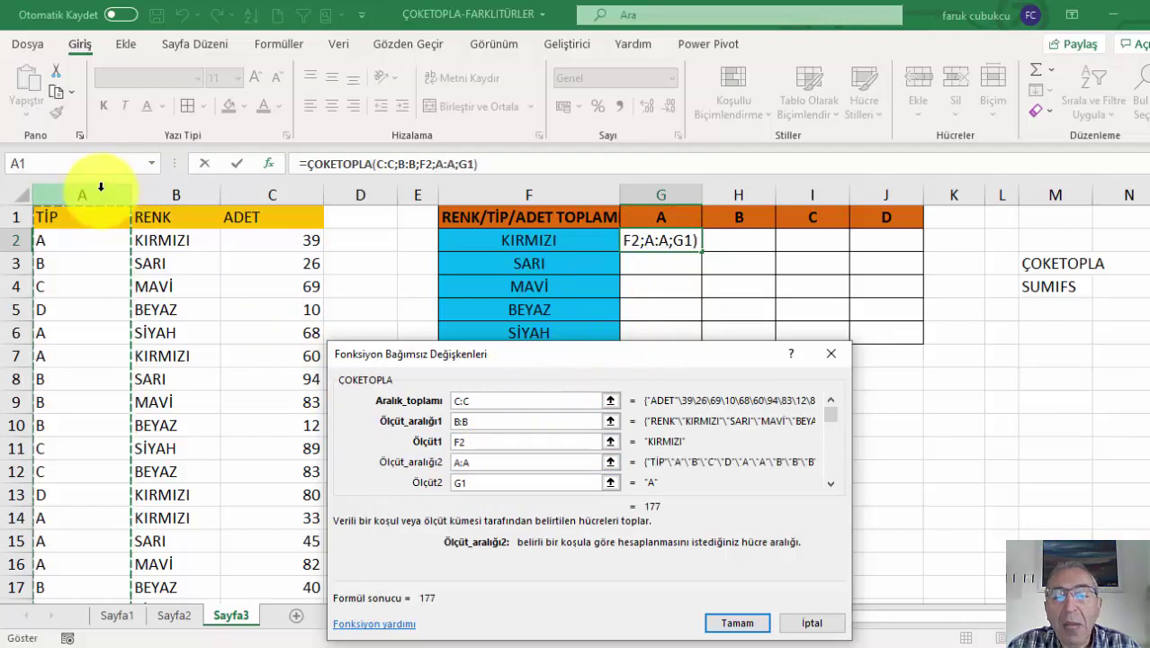
left_click(729, 623)
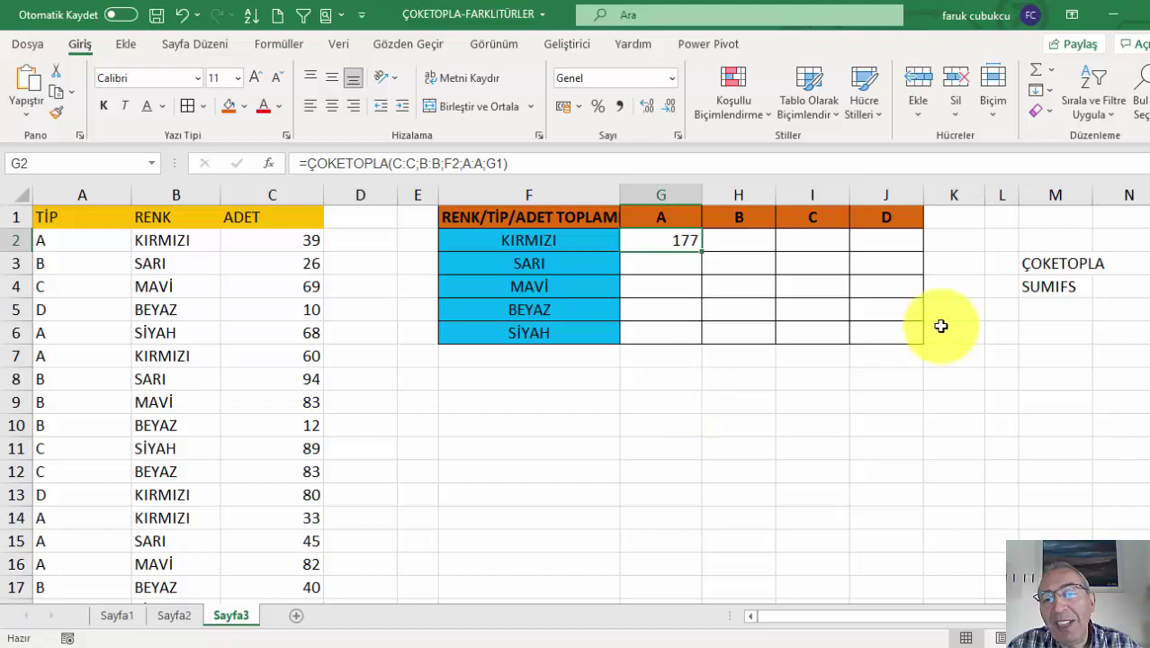
double_click(671, 234)
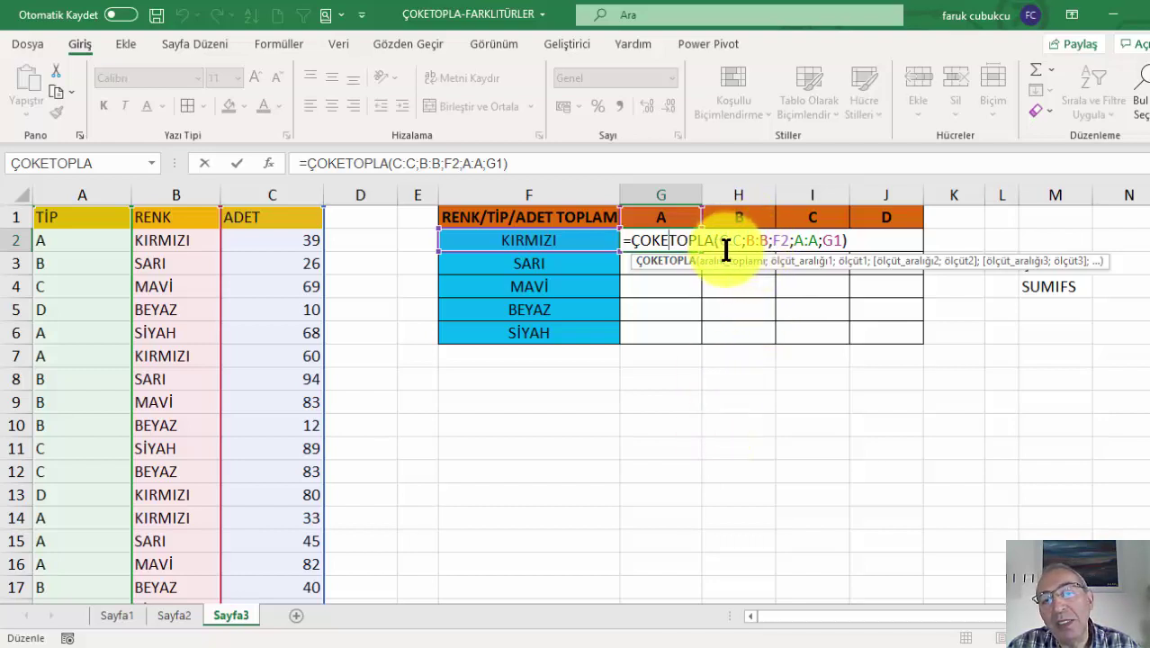
double_click(781, 241)
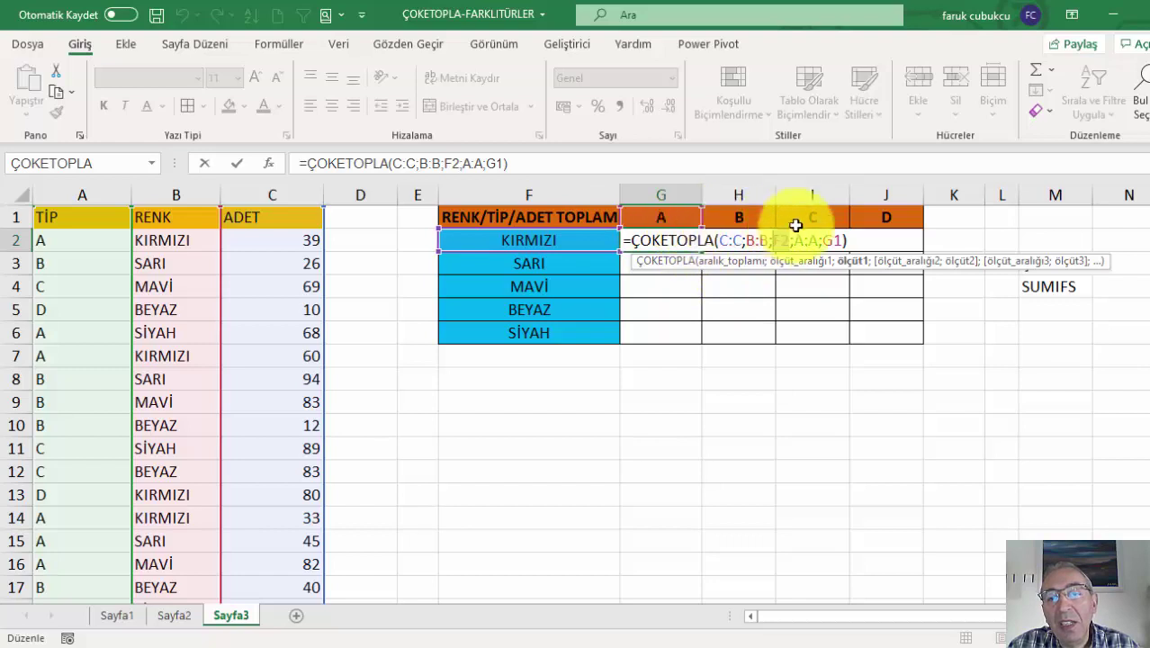
left_click(835, 241)
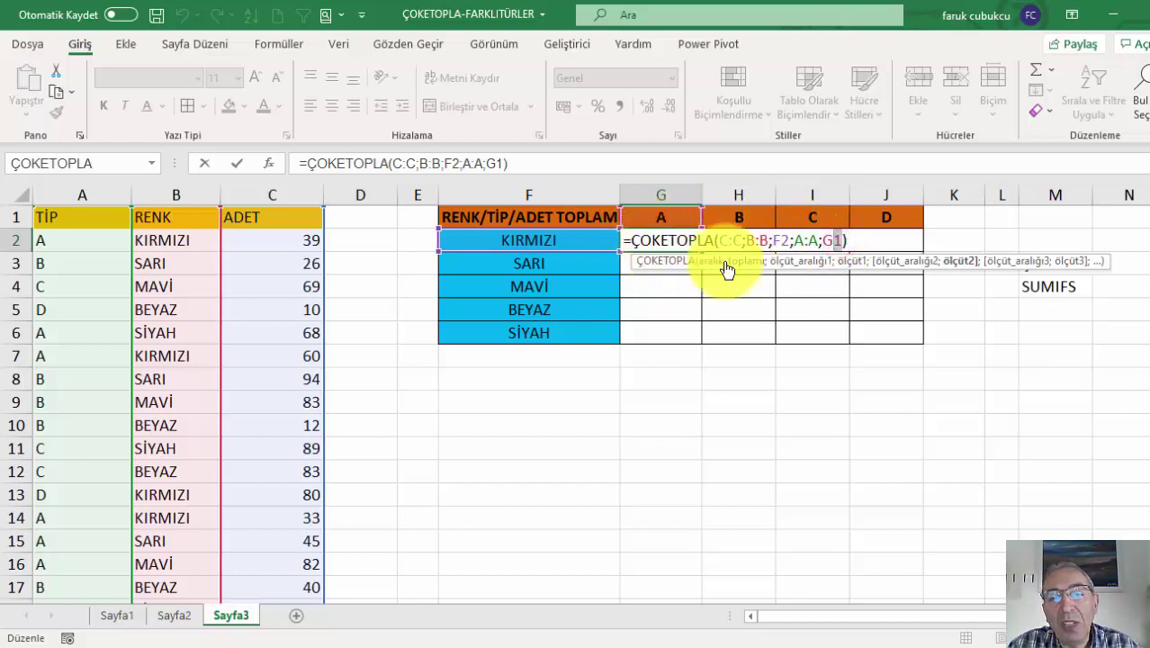
key("Return")
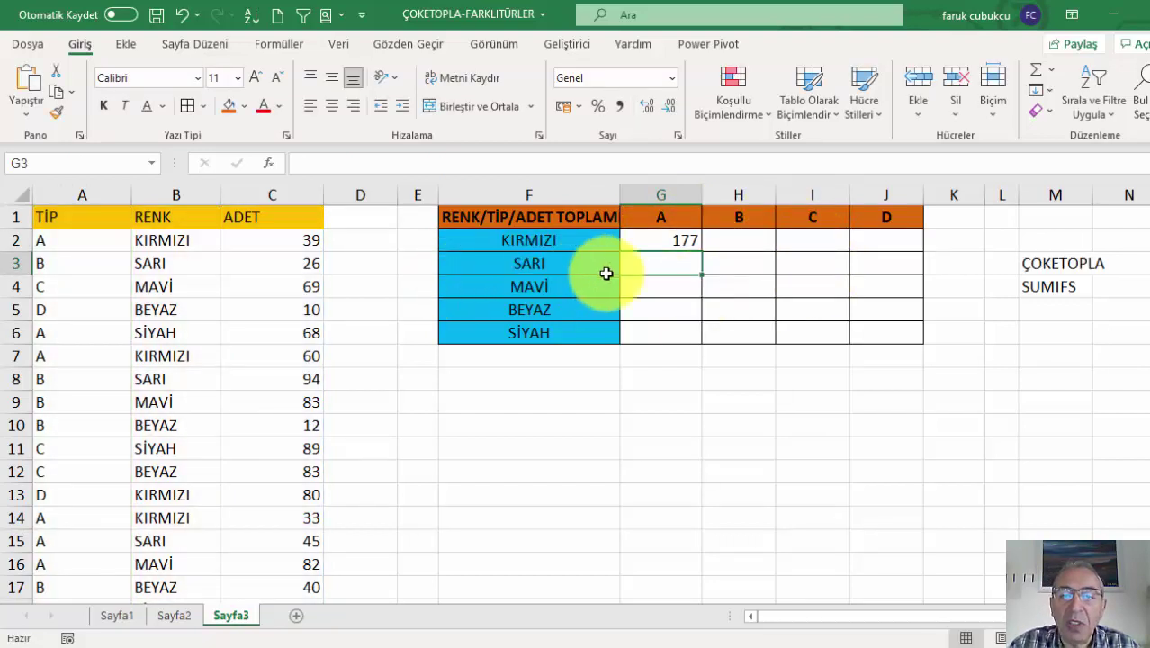
left_click(681, 240)
- Fill G2's formula across G2:J6, check the 0 result in G3 against row 3, and narrow column F
mouse_move(701, 252)
left_mouse_down()
mouse_move(694, 334)
mouse_move(880, 360)
left_mouse_up()
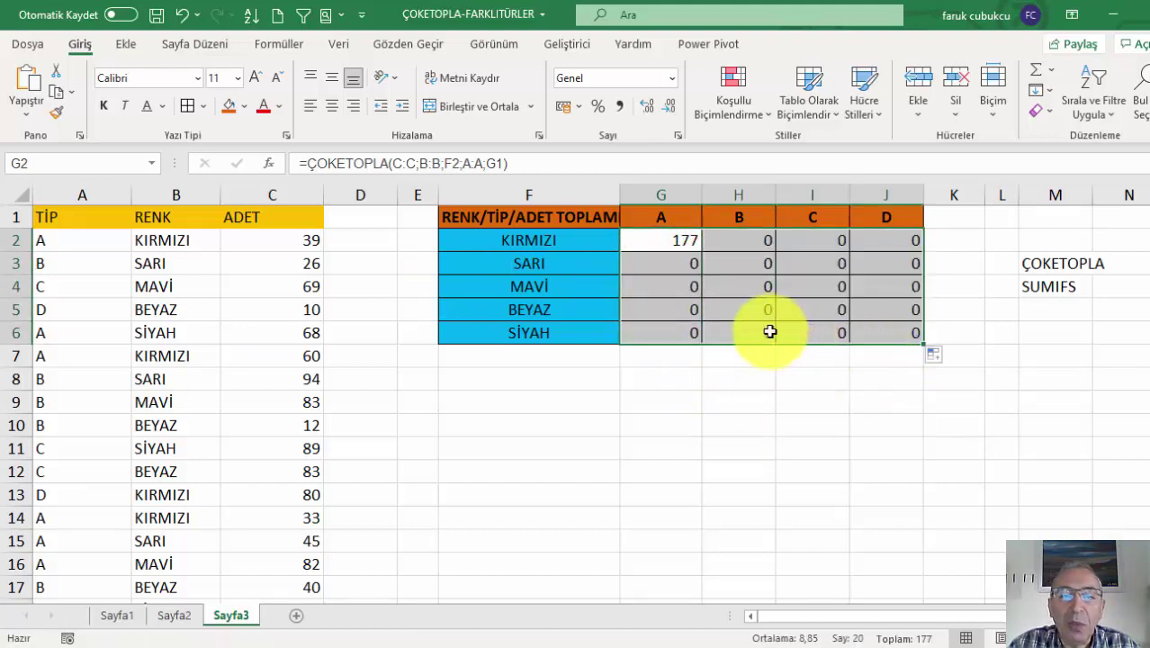
left_click(569, 270)
left_click(177, 264)
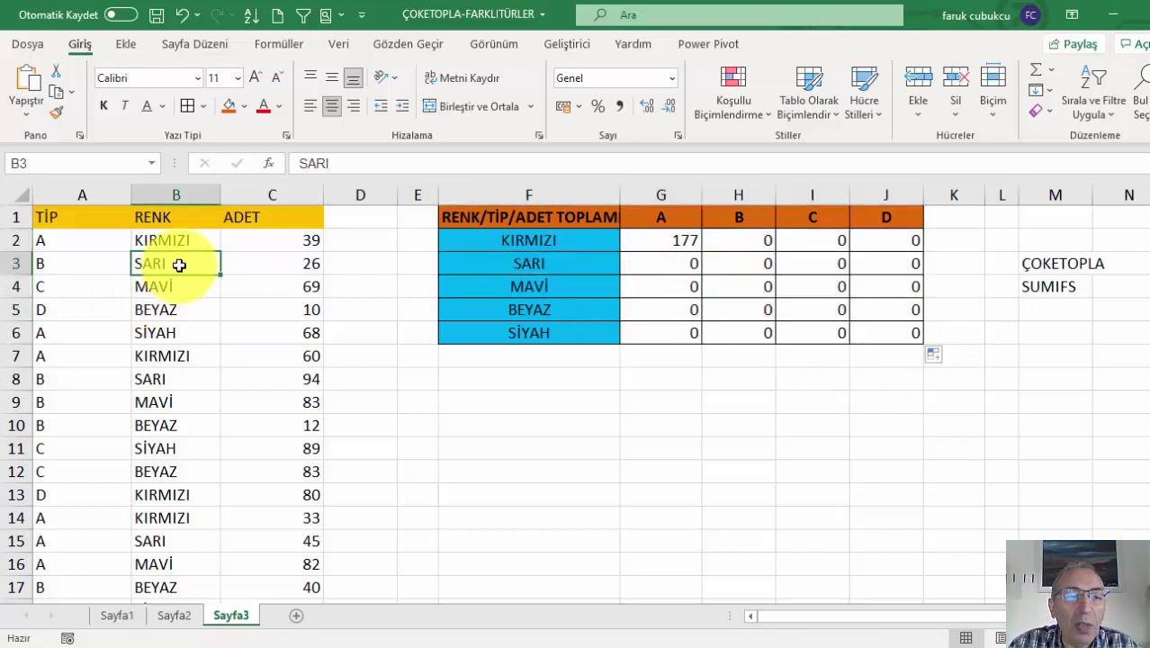
left_click(85, 258)
left_click(304, 263)
left_click(673, 265)
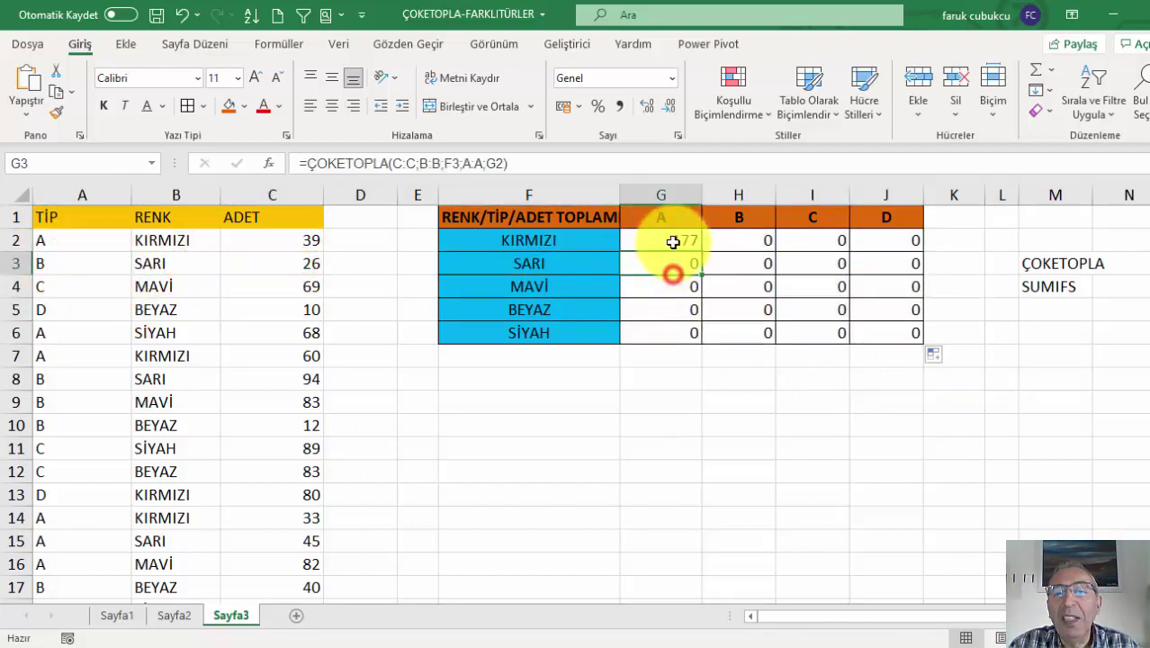
left_click(667, 237)
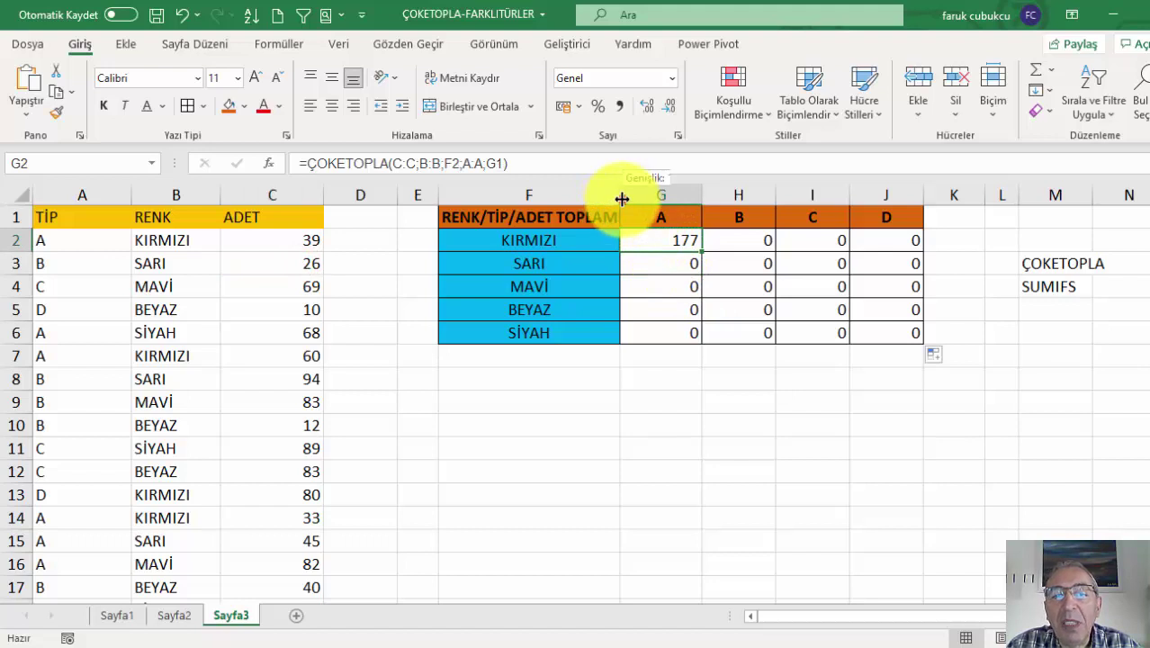
left_click_drag(621, 199, 598, 198)
- Make C:C and B:B absolute in G2's formula, then cycle F2 through $F$2 to $F2
double_click(635, 237)
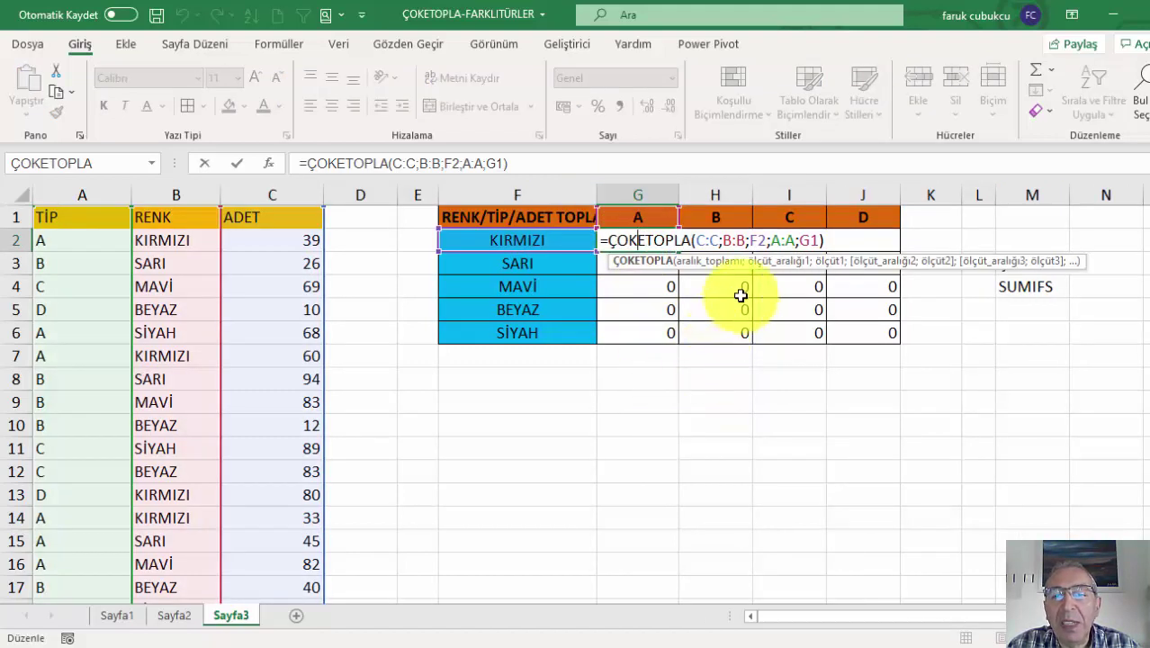
left_click(708, 239)
left_click(699, 241)
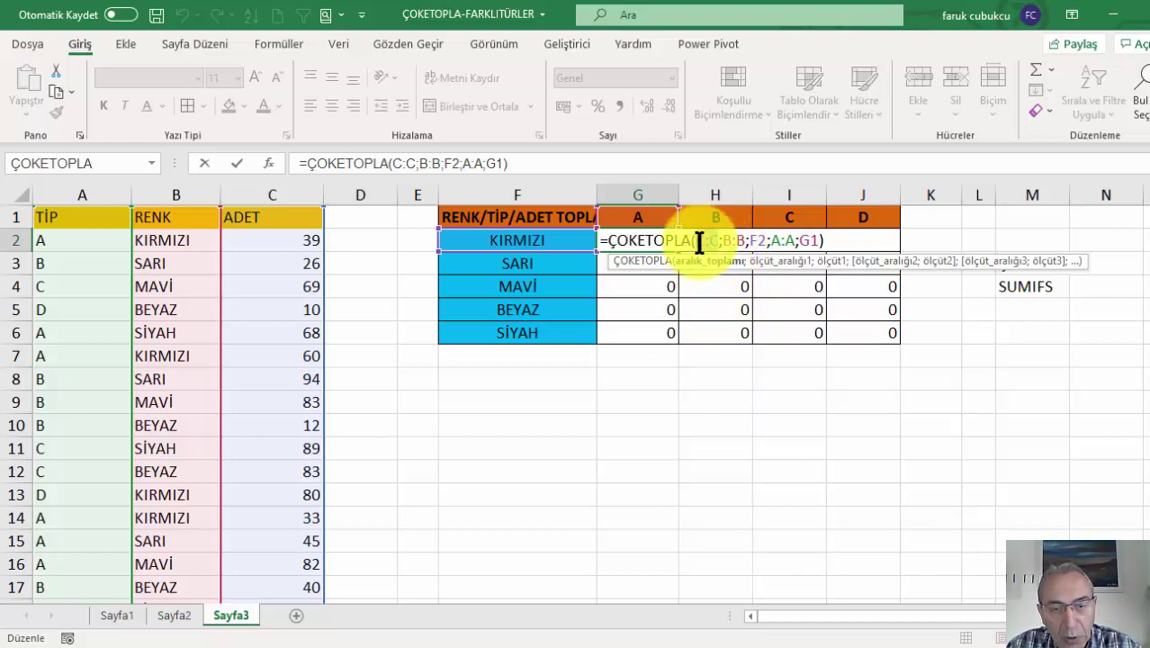
key("F4")
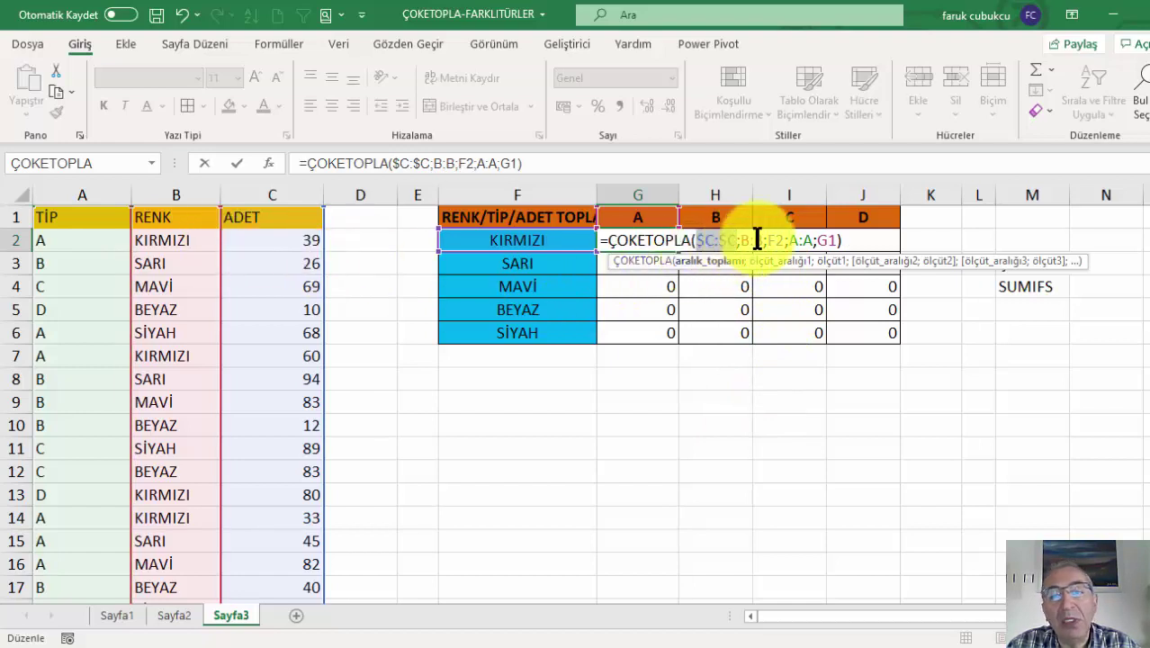
left_click_drag(765, 237, 744, 236)
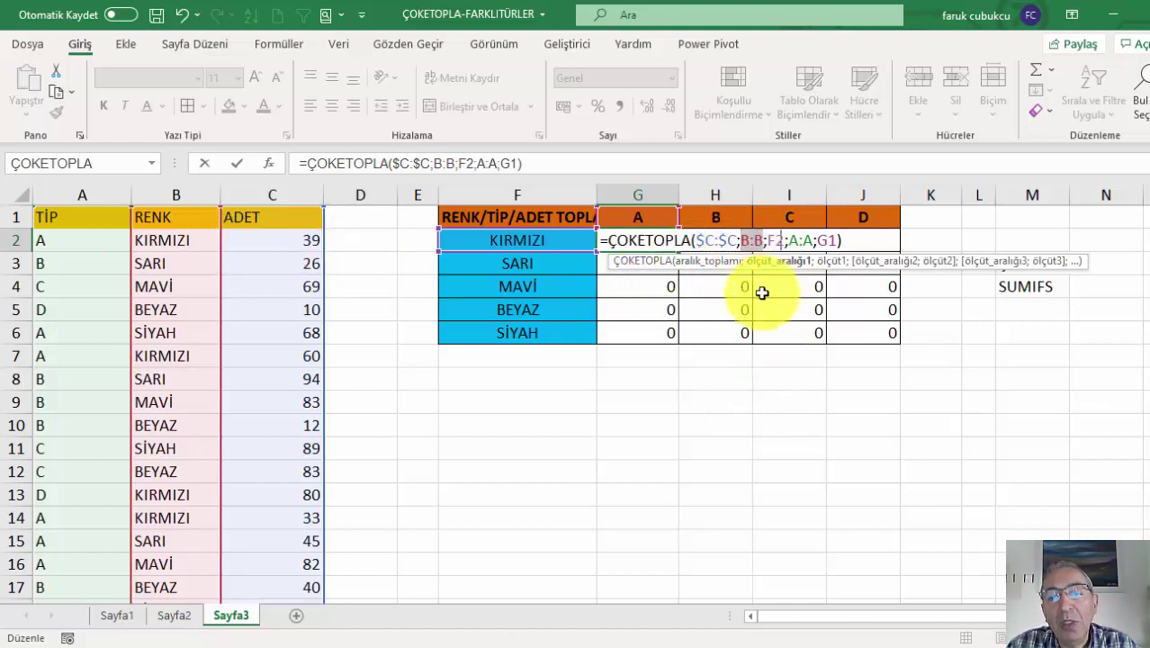
key("F4")
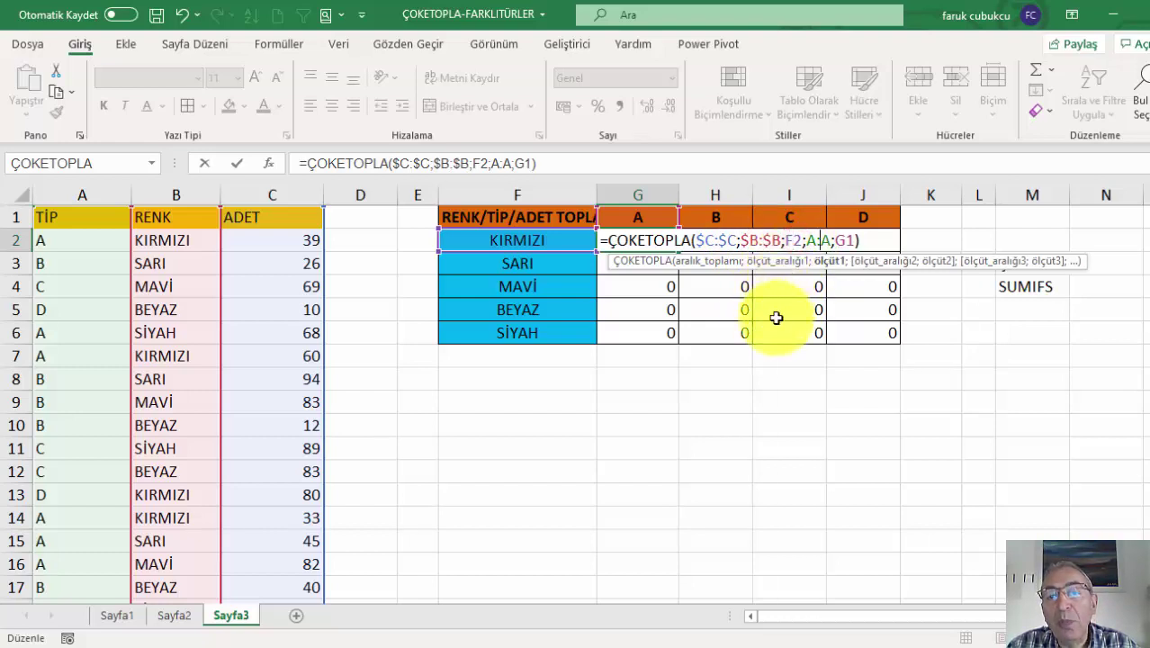
key("F4")
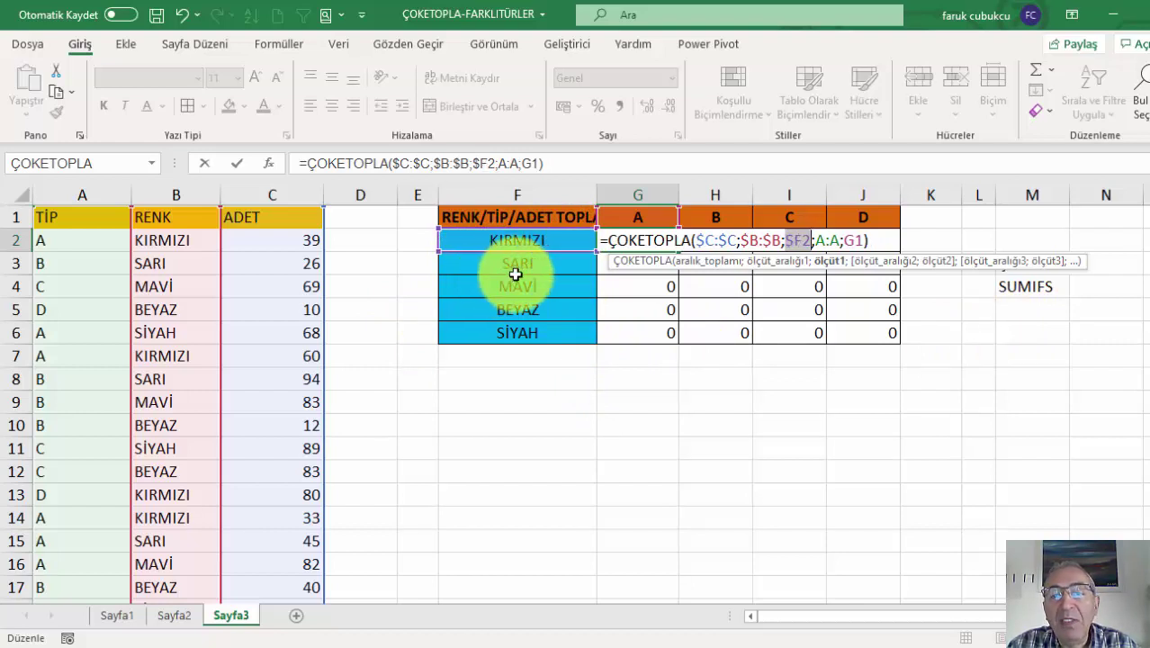
key("F4")
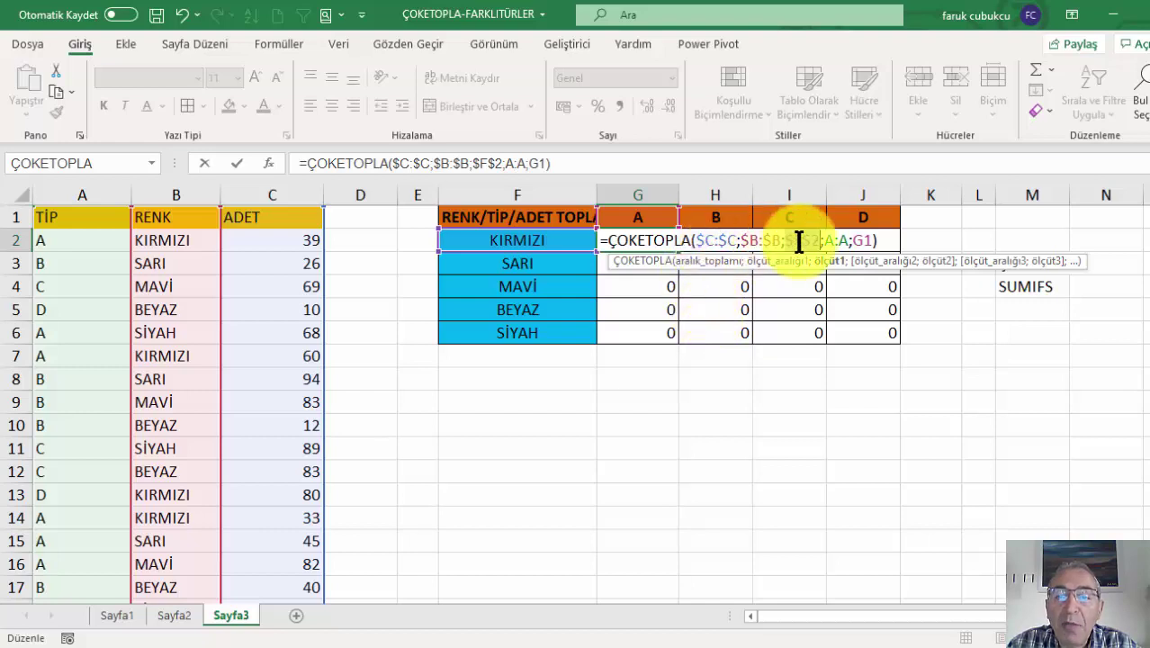
- Cancel the stray quote-mark edit, reopen G2's formula and make C:C absolute
key("Escape")
type("\"")
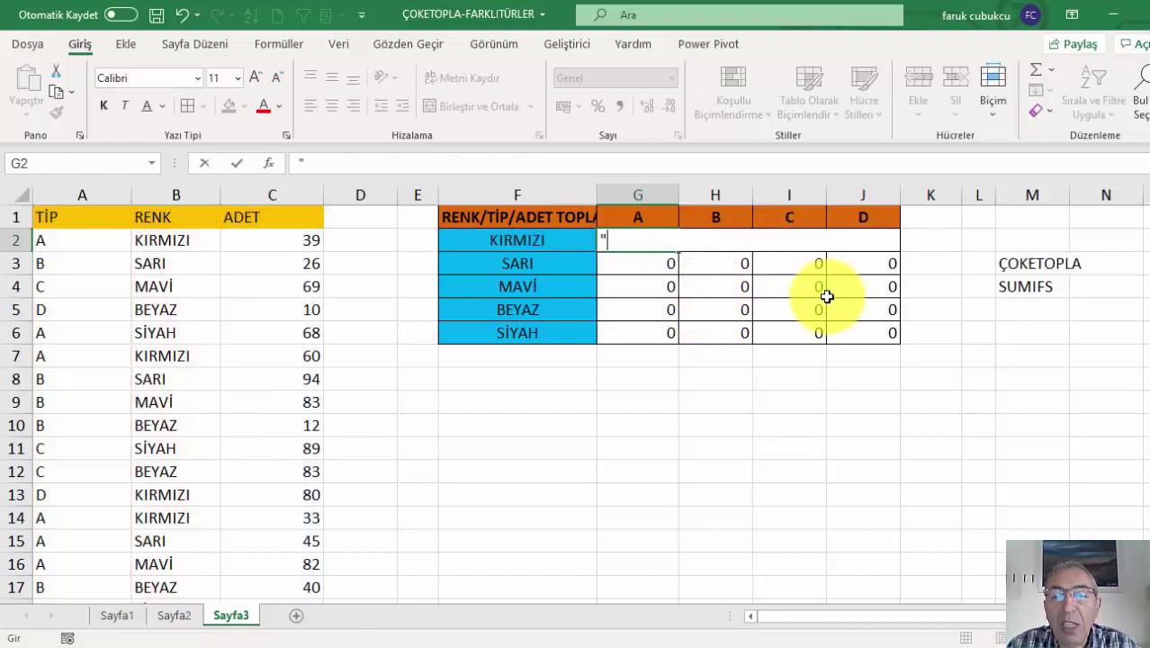
key("Escape")
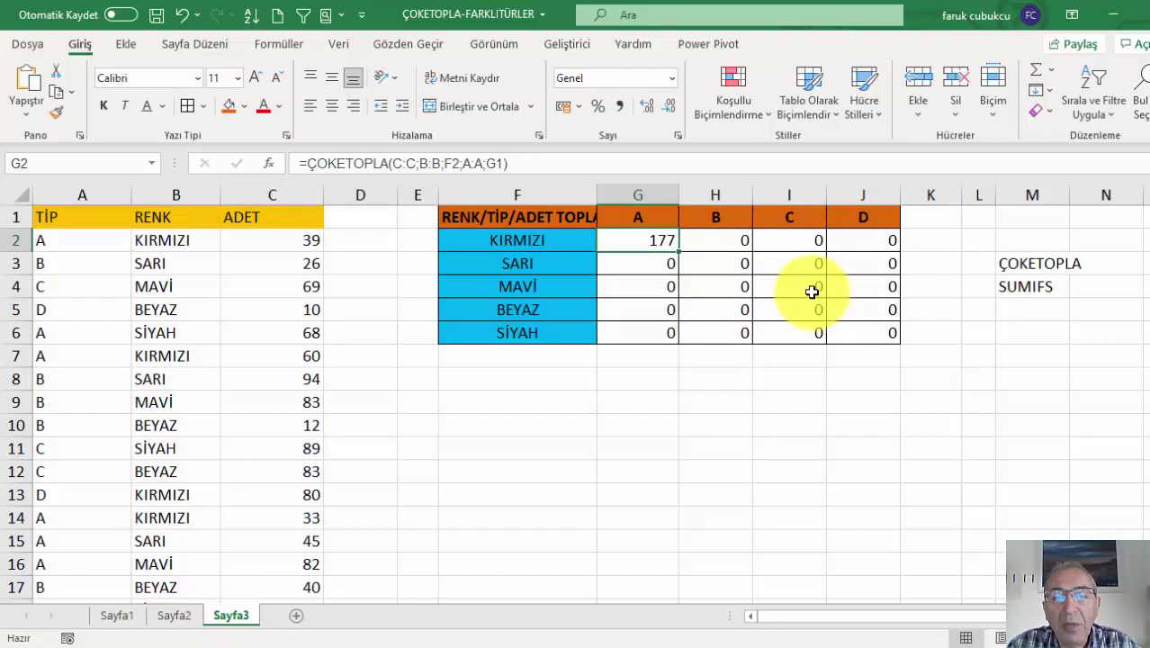
double_click(627, 240)
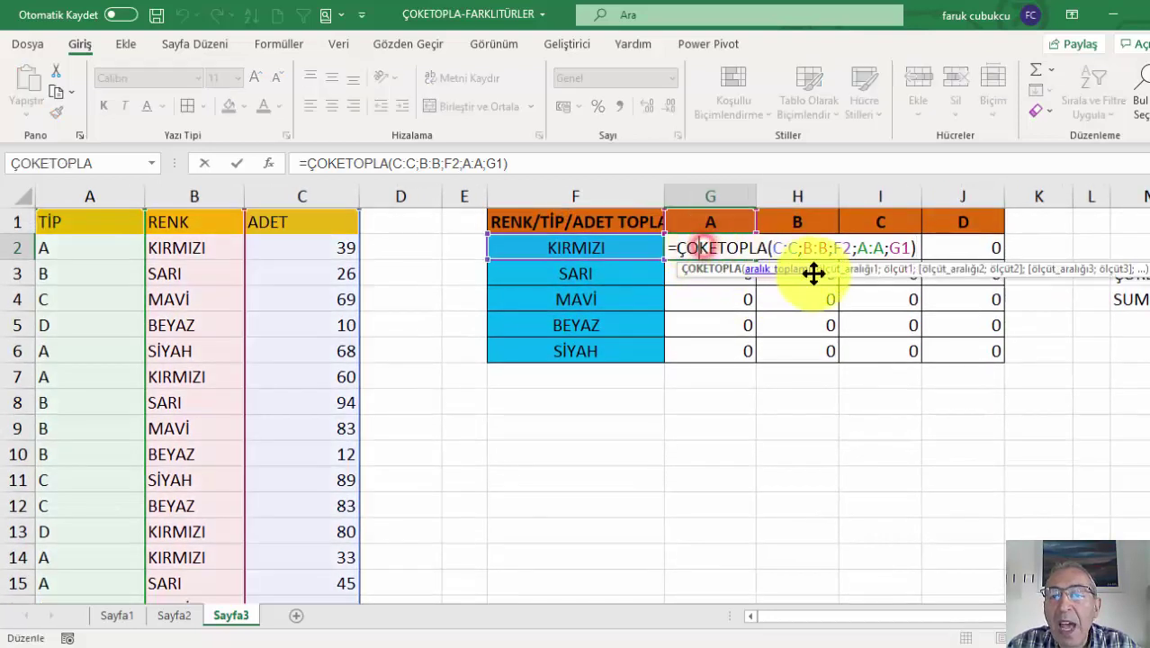
left_click(850, 247)
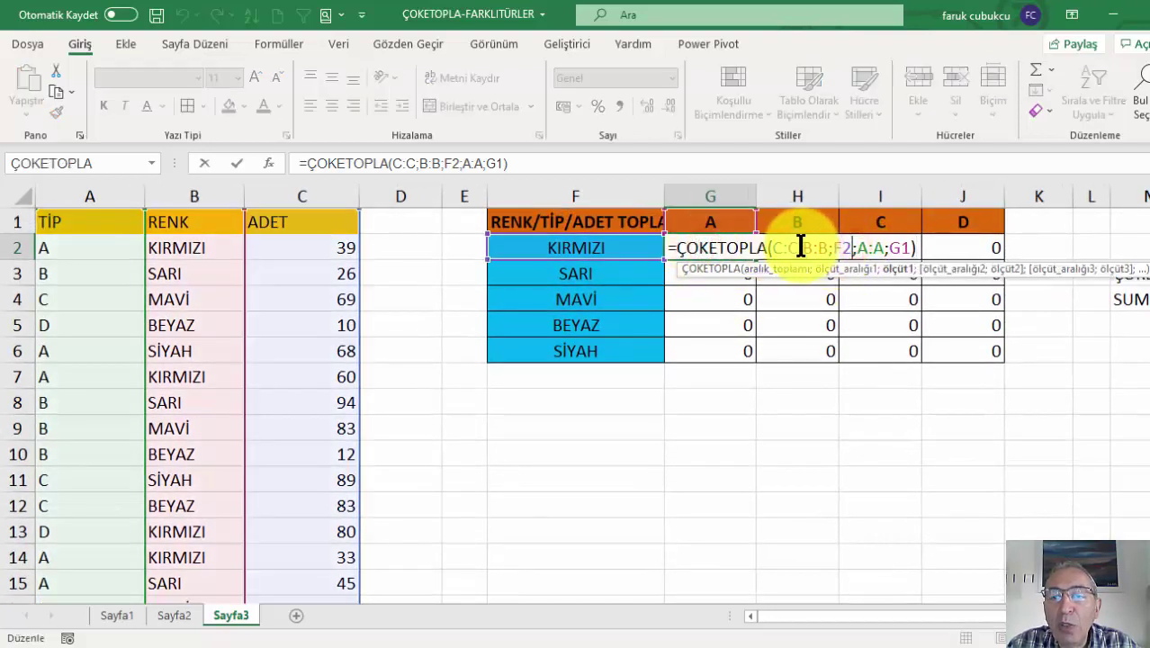
left_click_drag(773, 247, 798, 248)
key("F4")
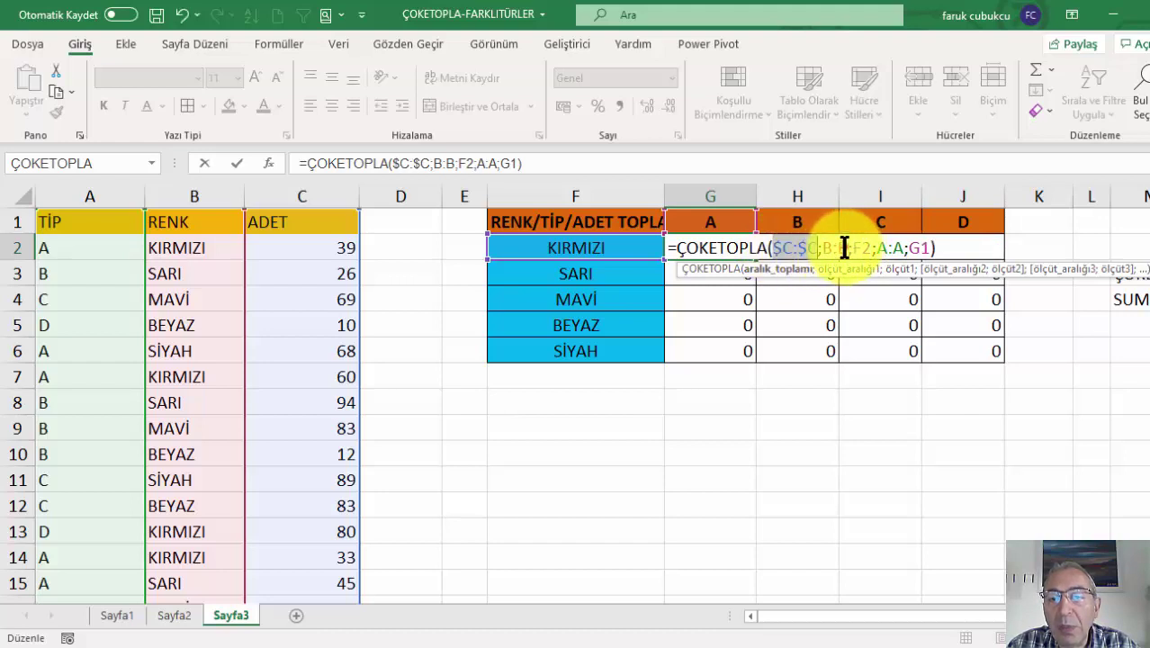
- Make B:B absolute, toggle F2 with F4, briefly try F3, then restore plain F2
left_click_drag(844, 248, 821, 248)
key("F4")
left_click(877, 246)
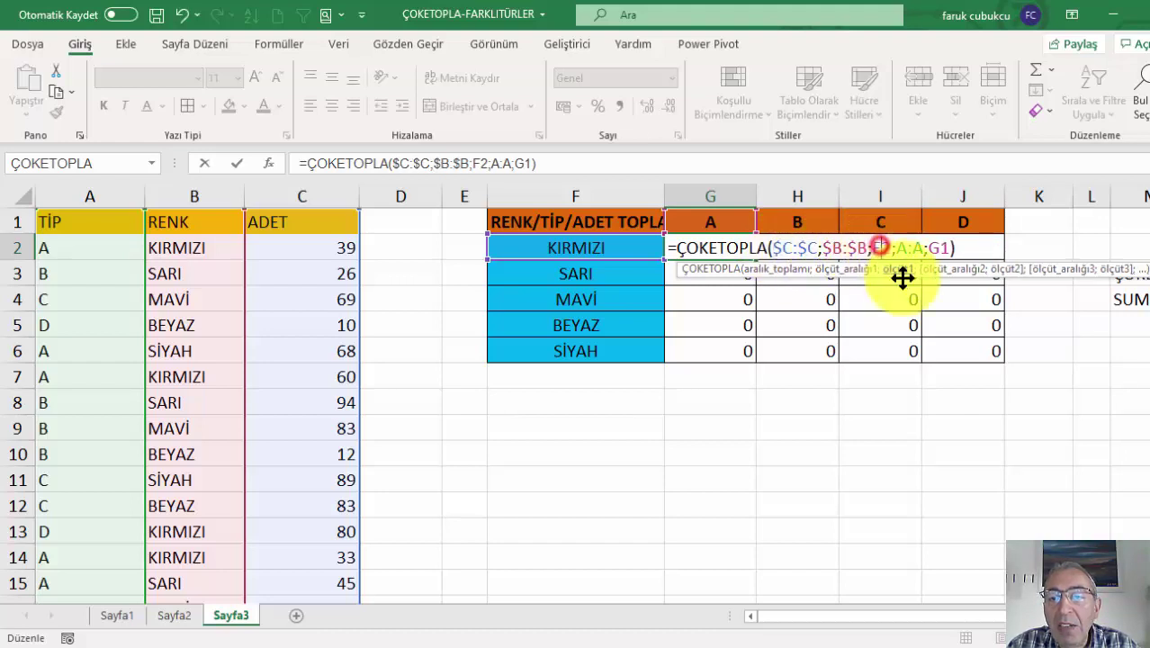
key("F4")
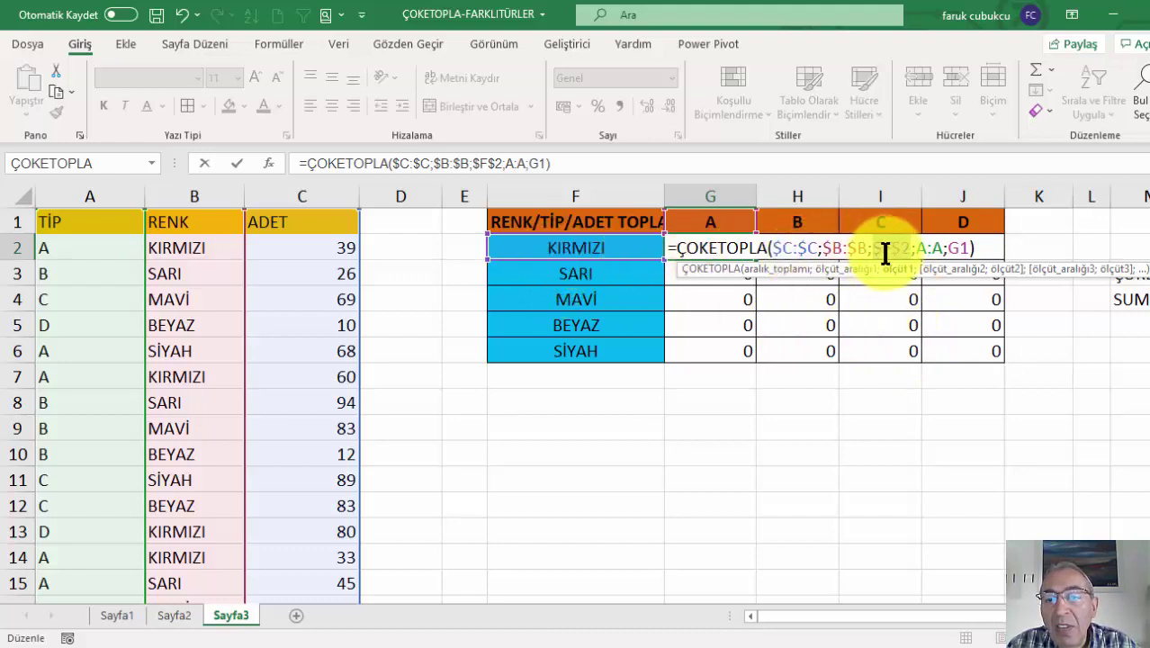
left_click(620, 275)
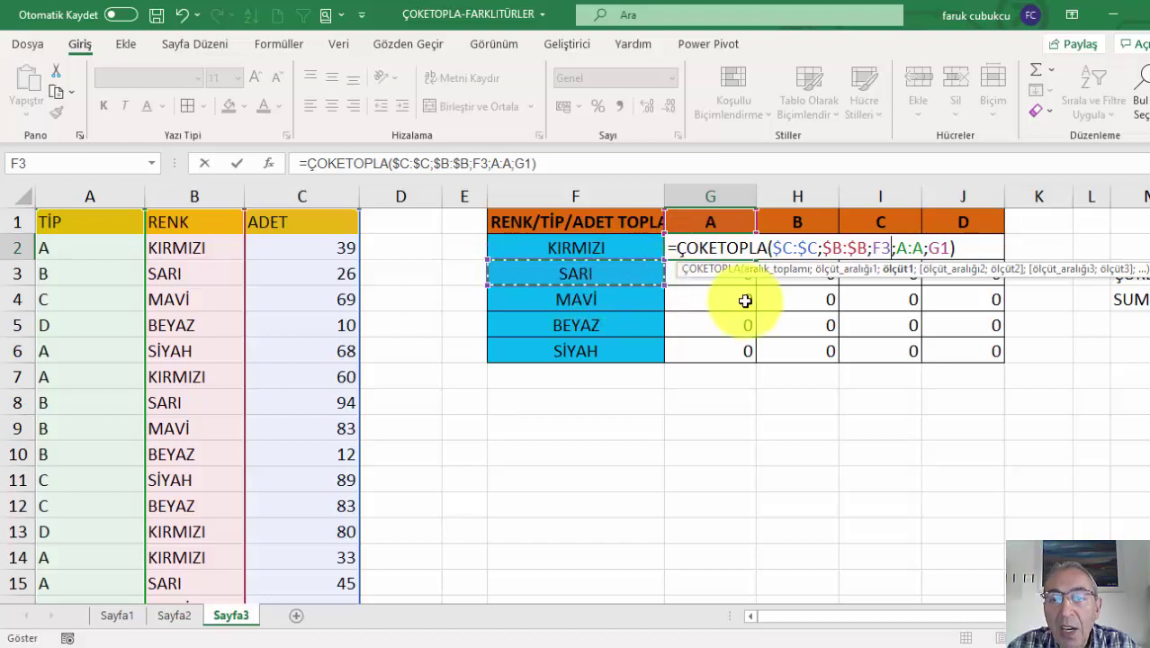
key("BackSpace")
key("BackSpace")
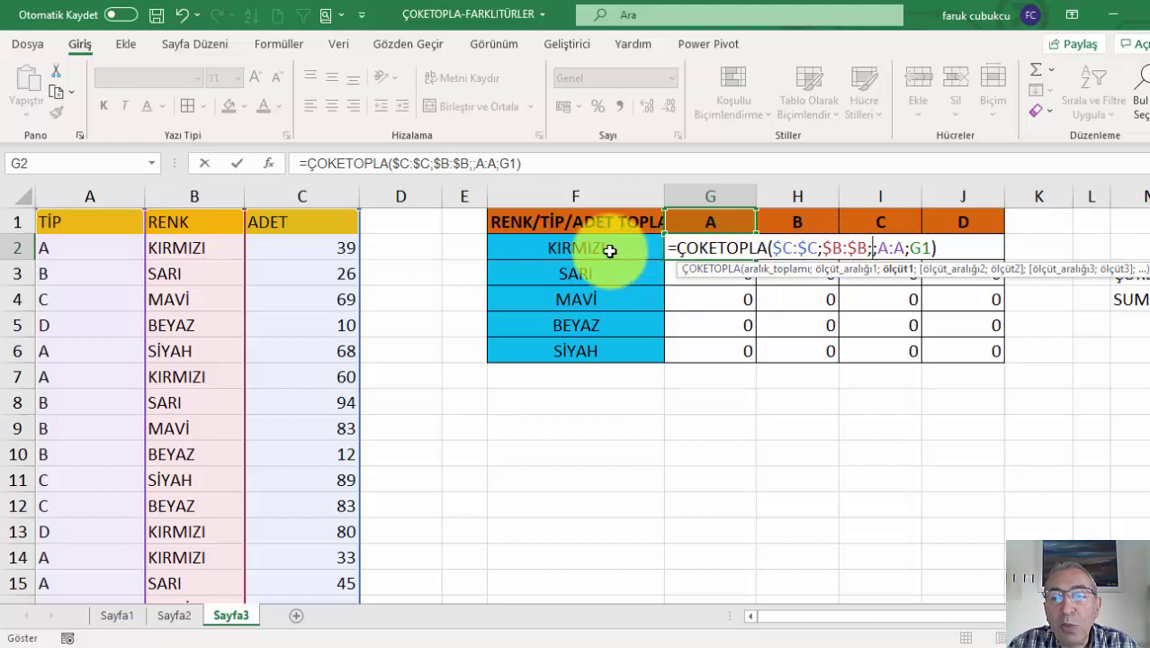
left_click(610, 251)
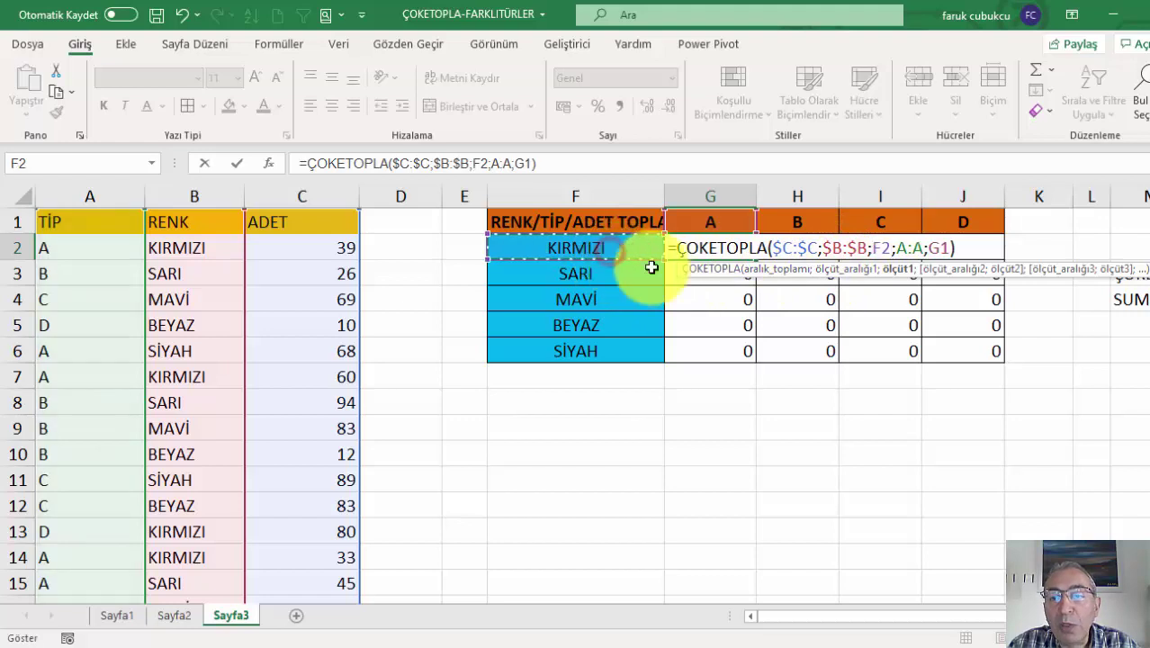
left_click(882, 255)
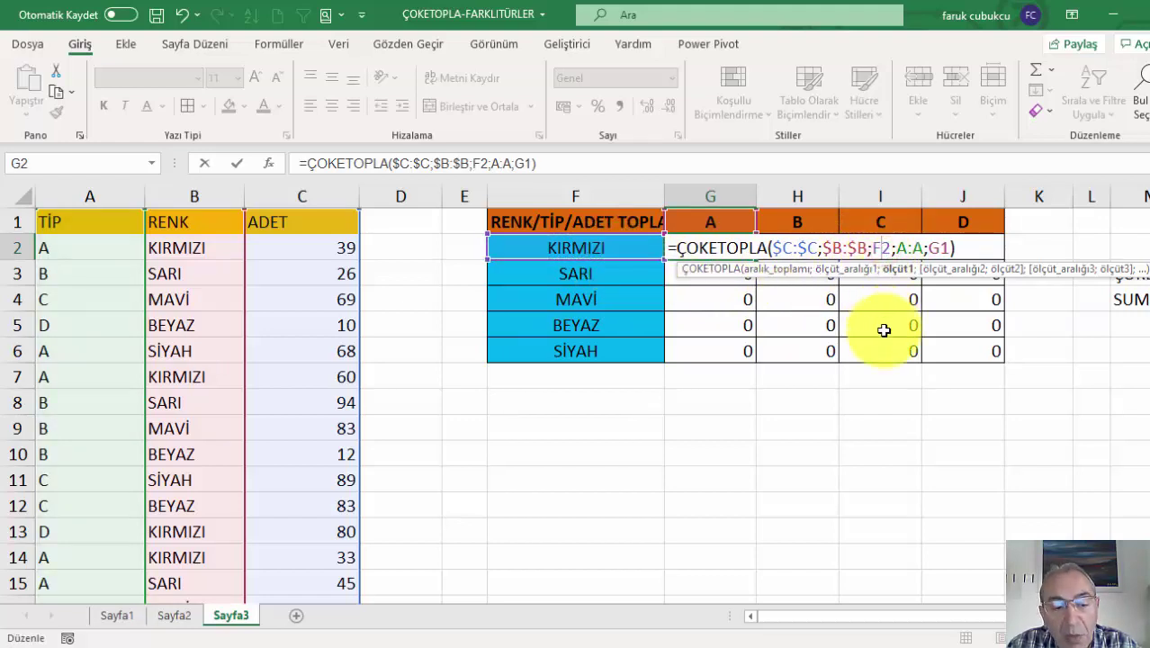
- Toggle G2's colour criterion to $F2 and move on to lock the A:A range
key("F4")
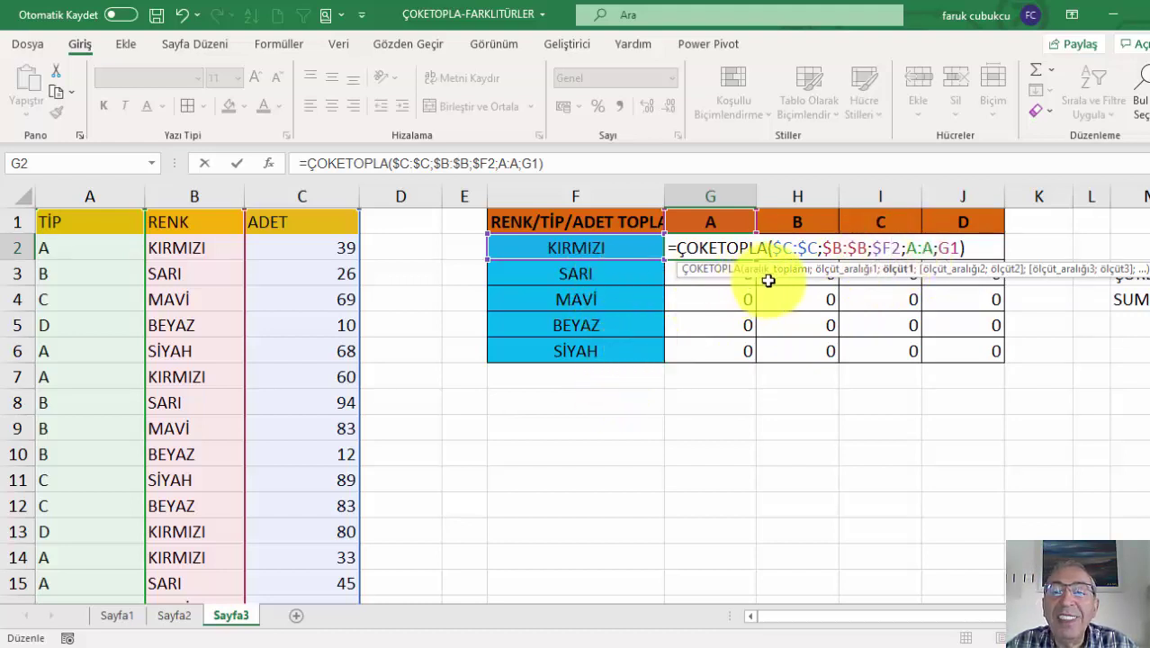
left_click(911, 249)
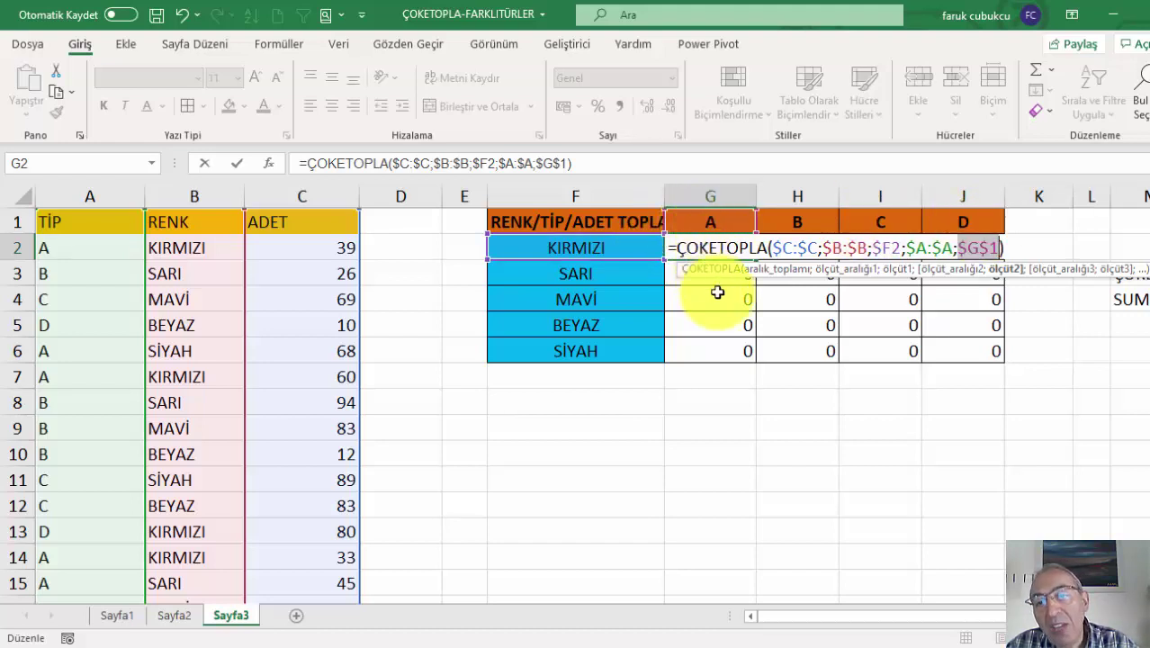
- Change $G$1 to row-locked G$1 and commit G2's formula, which returns 177
double_click(972, 248)
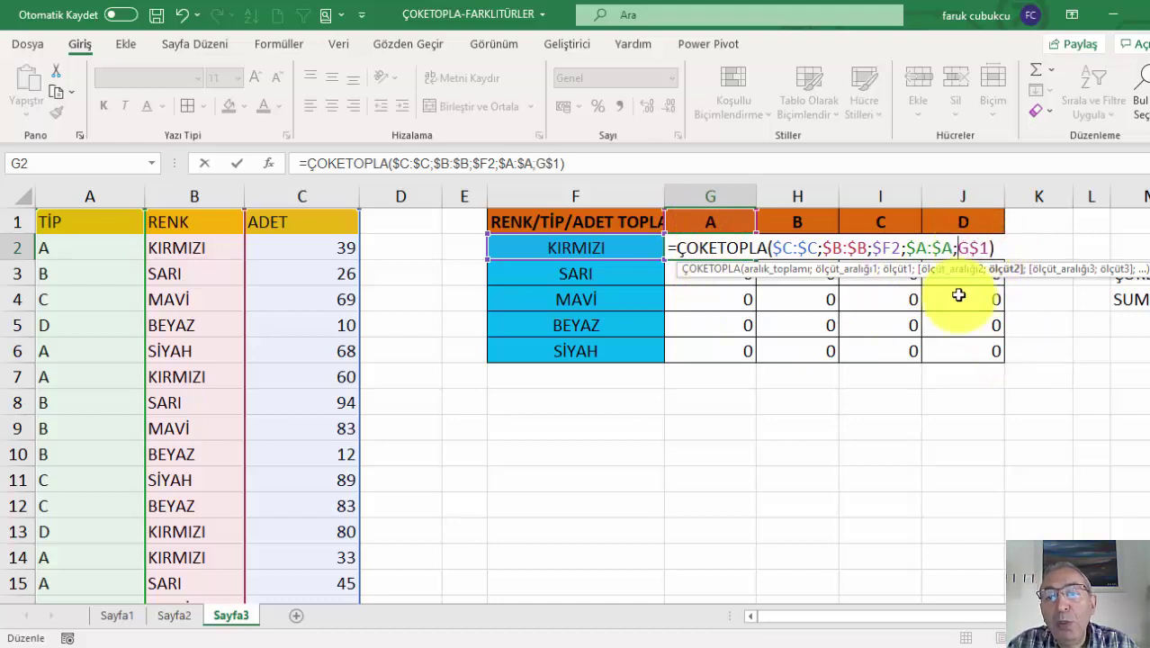
key("F4")
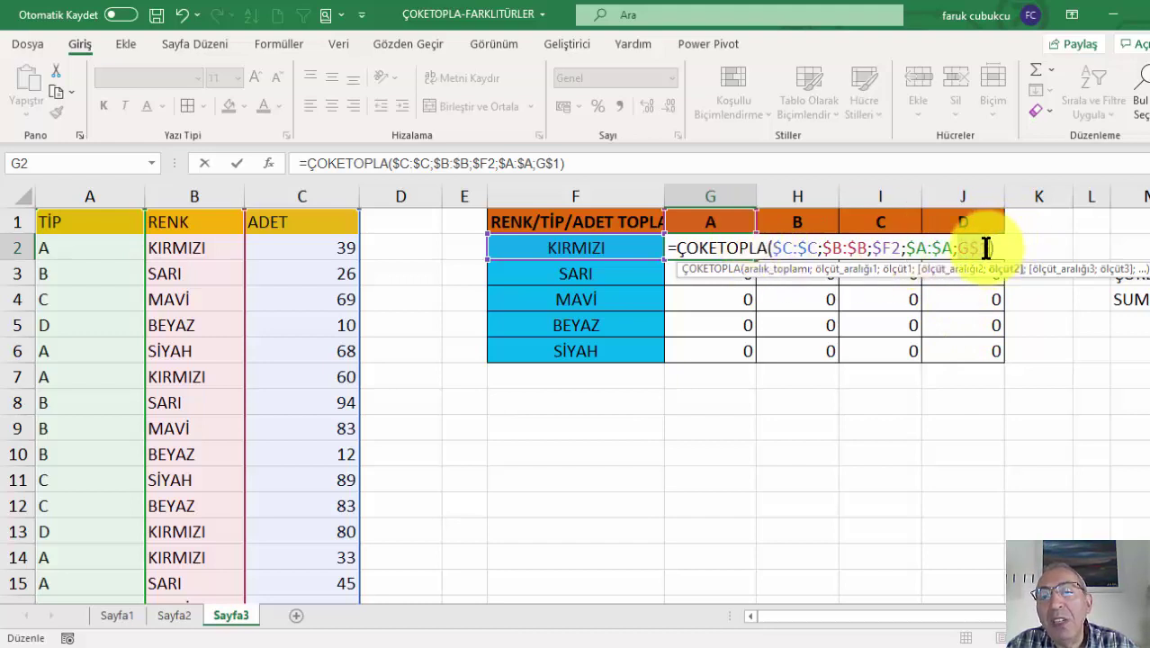
left_click(896, 250)
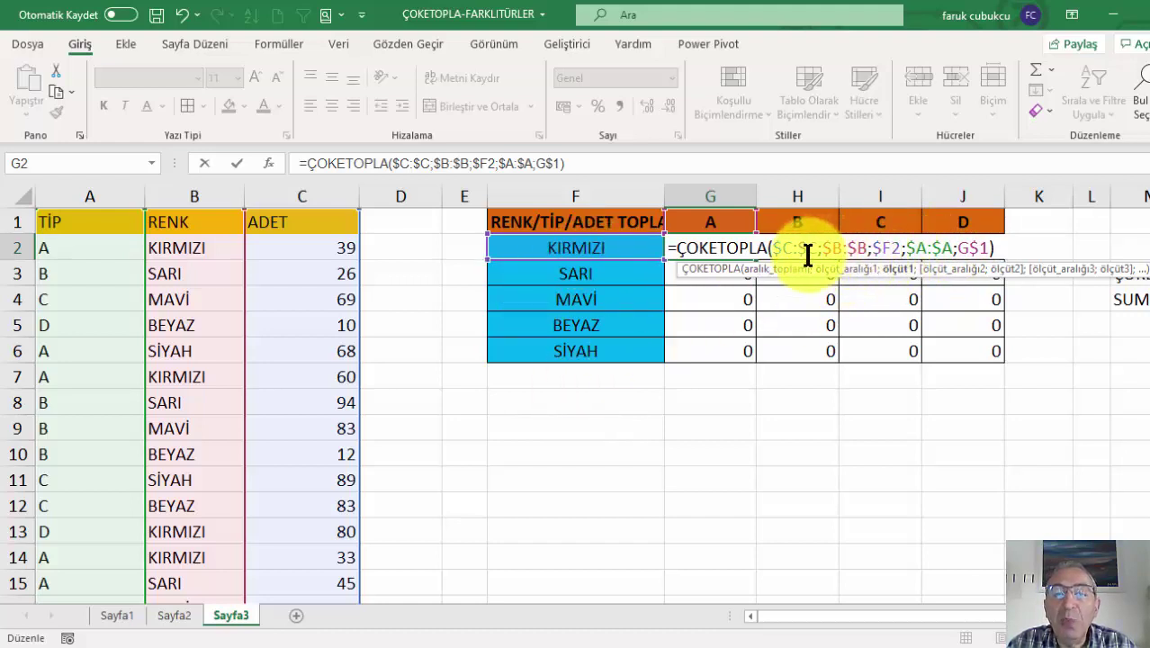
key("Return")
left_click(732, 250)
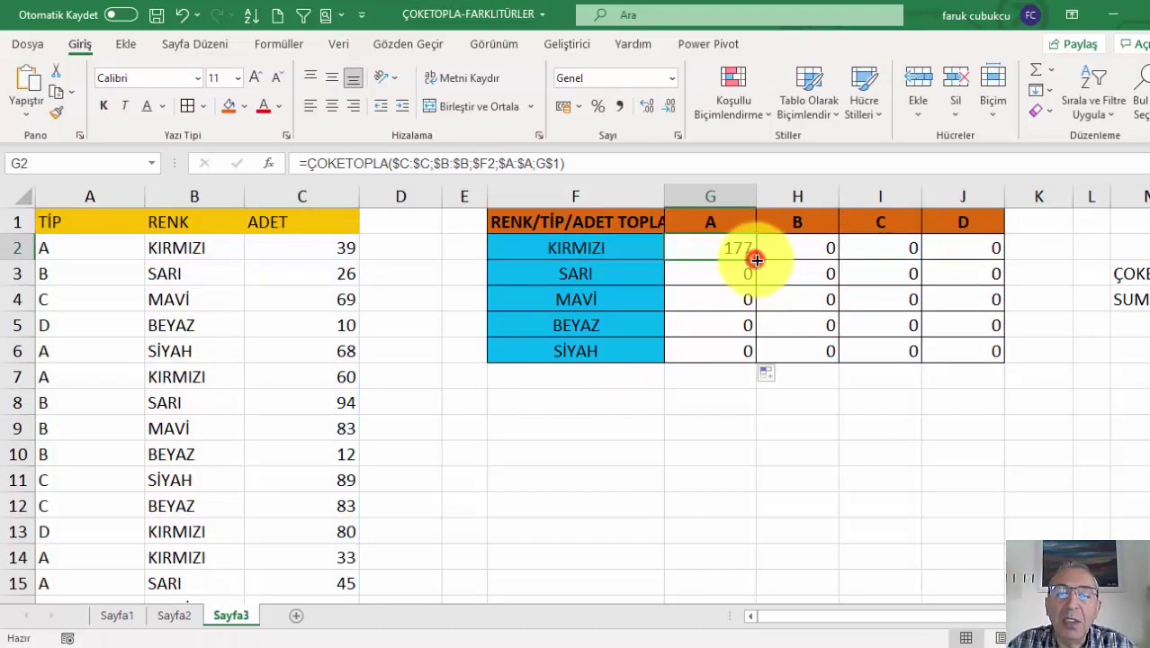
- Fill G2's ÇOKETOPLA formula across G2:J6 and check its references against the type headers
mouse_move(756, 260)
left_mouse_down()
mouse_move(752, 357)
mouse_move(961, 352)
left_mouse_up()
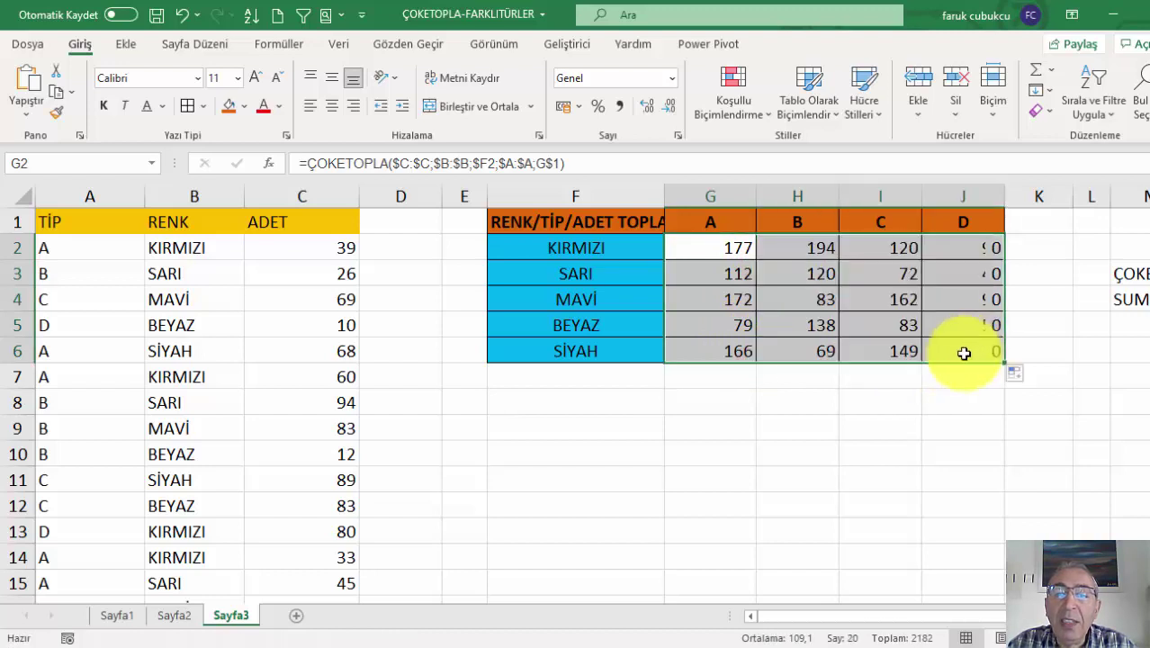
double_click(714, 249)
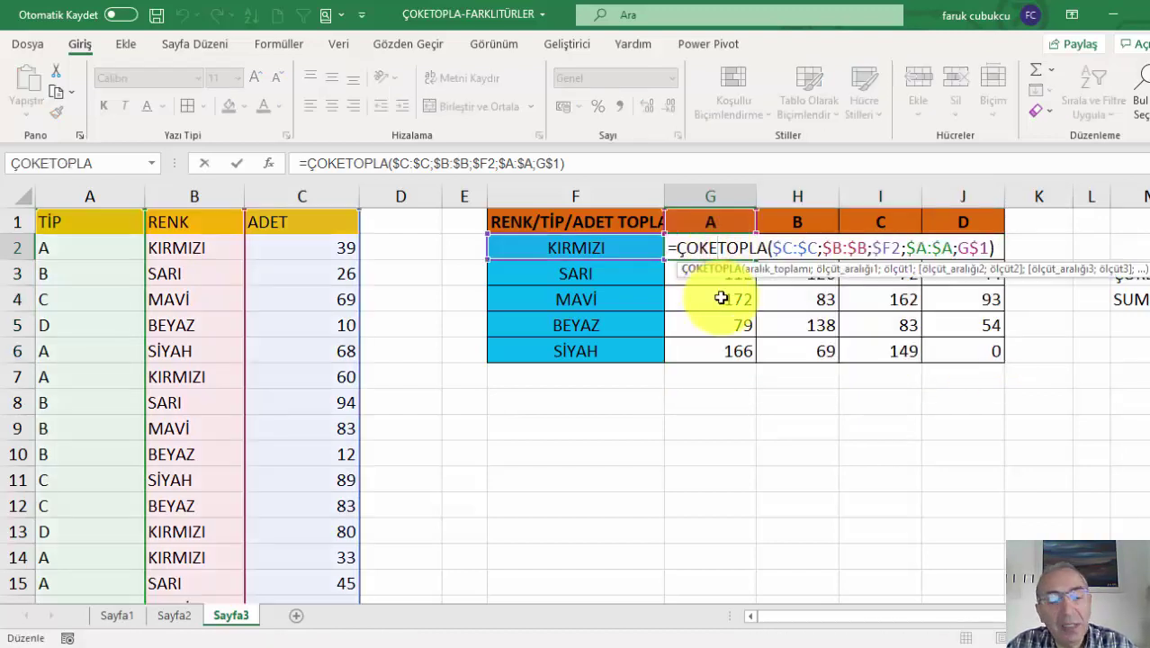
key("Escape")
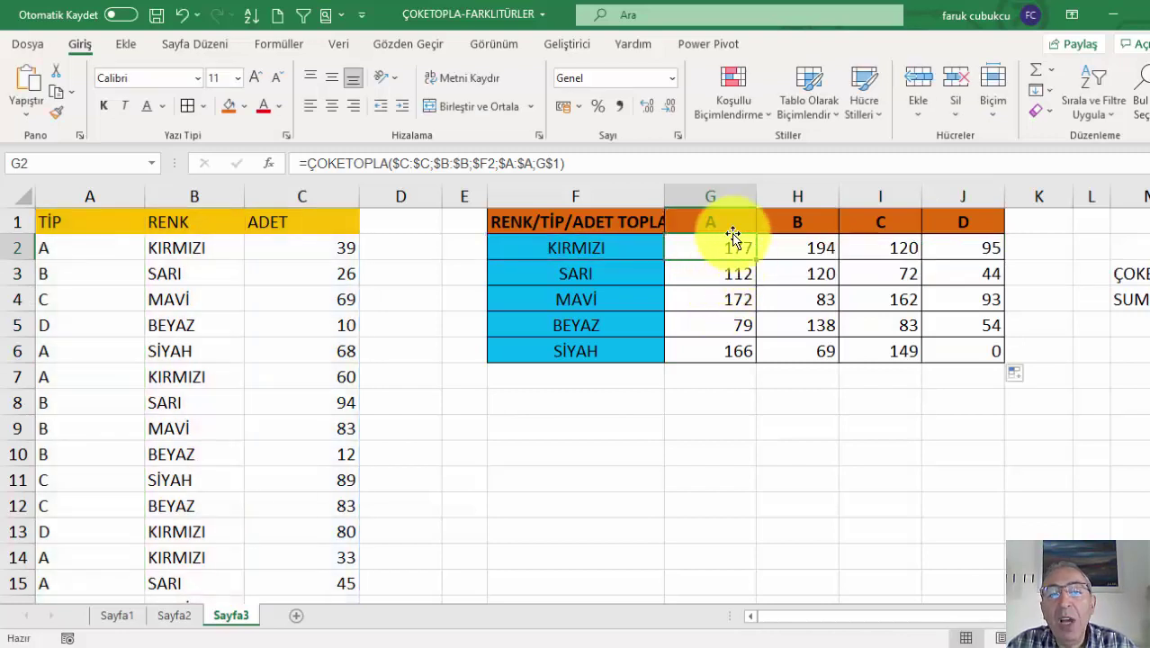
left_click(731, 218)
key("shift+Right")
key("shift+Right")
key("shift+Right")
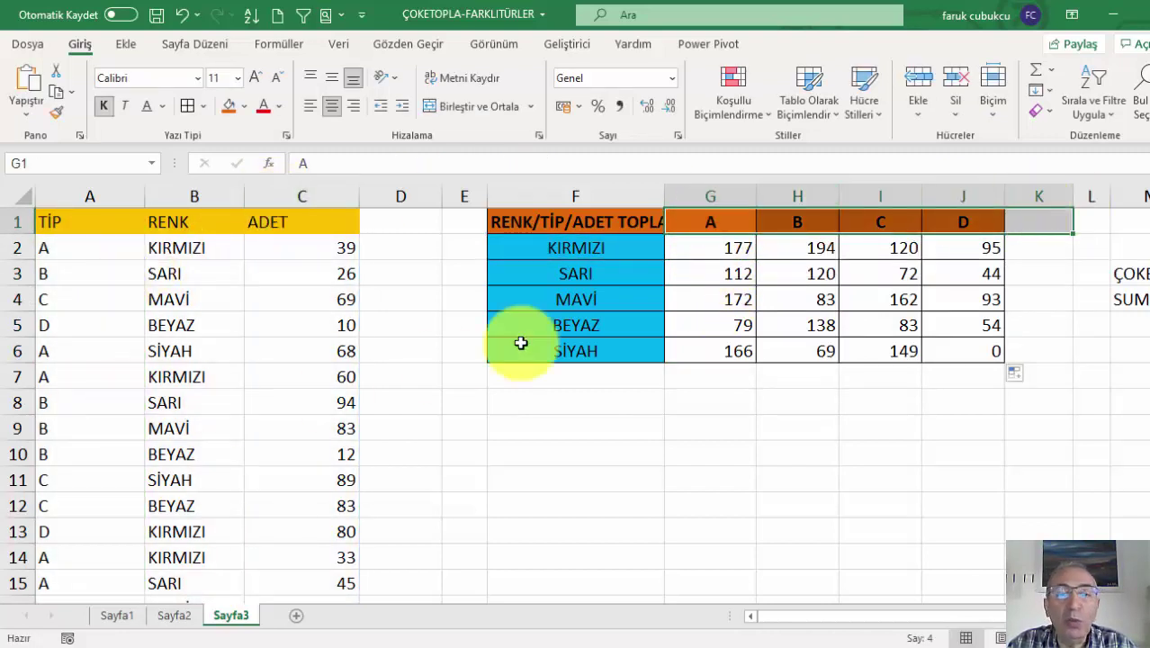
- Review G2's coloured ranges against the colour names KIRMIZI–BEYAZ, then make column D narrower
left_click_drag(609, 258, 596, 337)
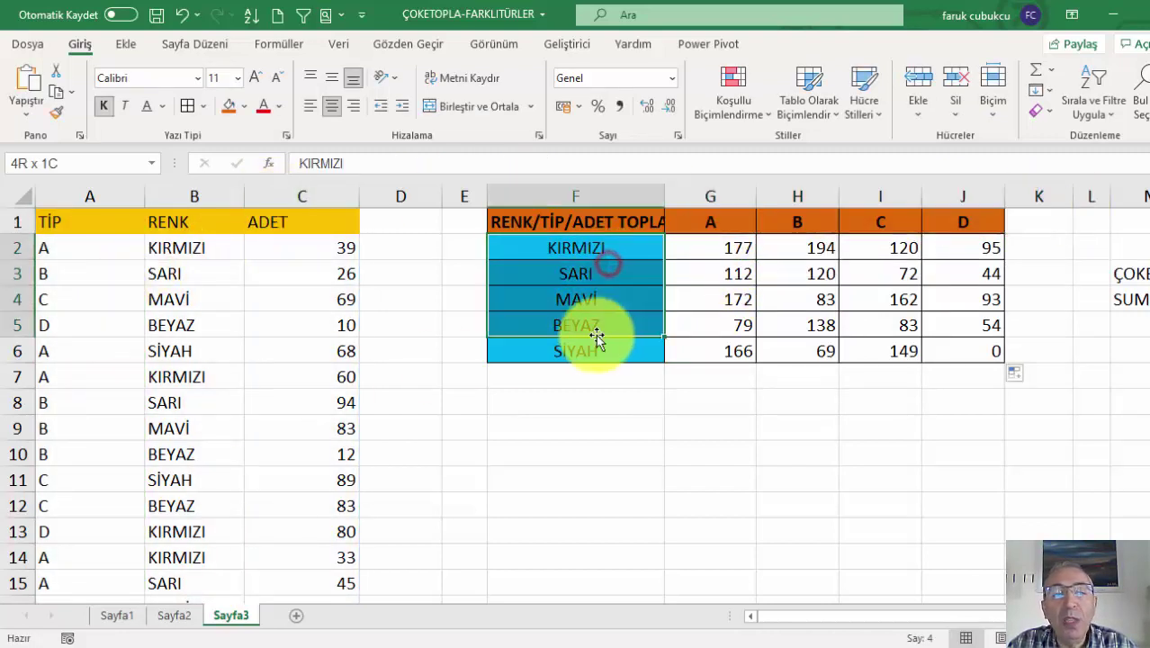
left_click(711, 250)
double_click(710, 251)
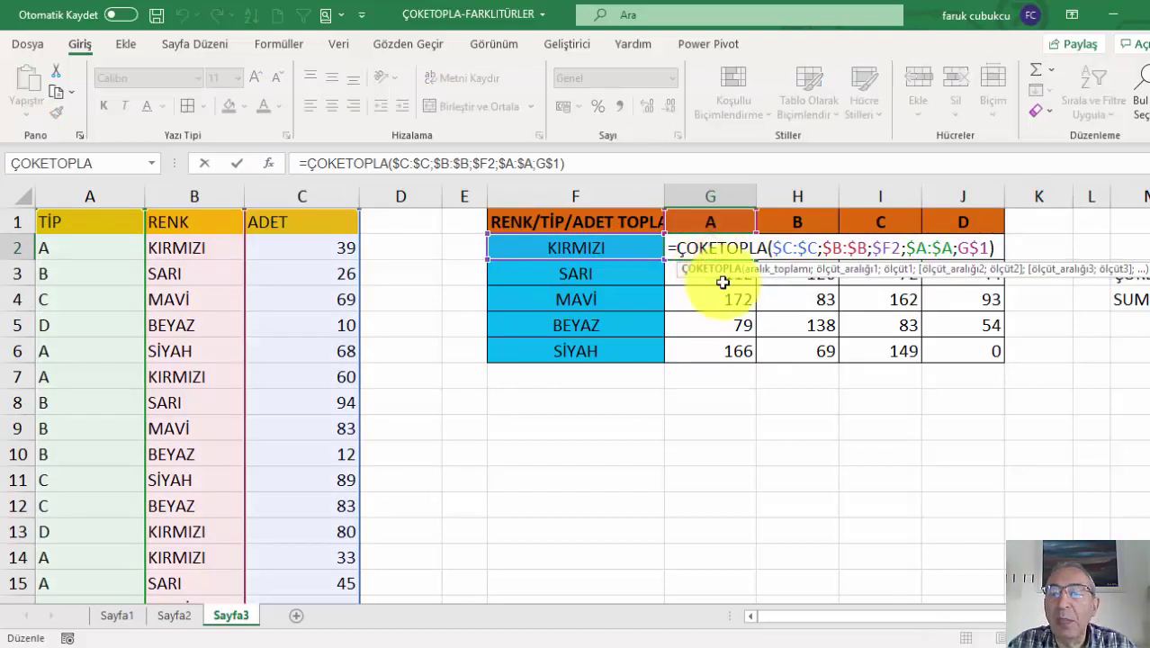
key("Escape")
left_click_drag(443, 195, 313, 205)
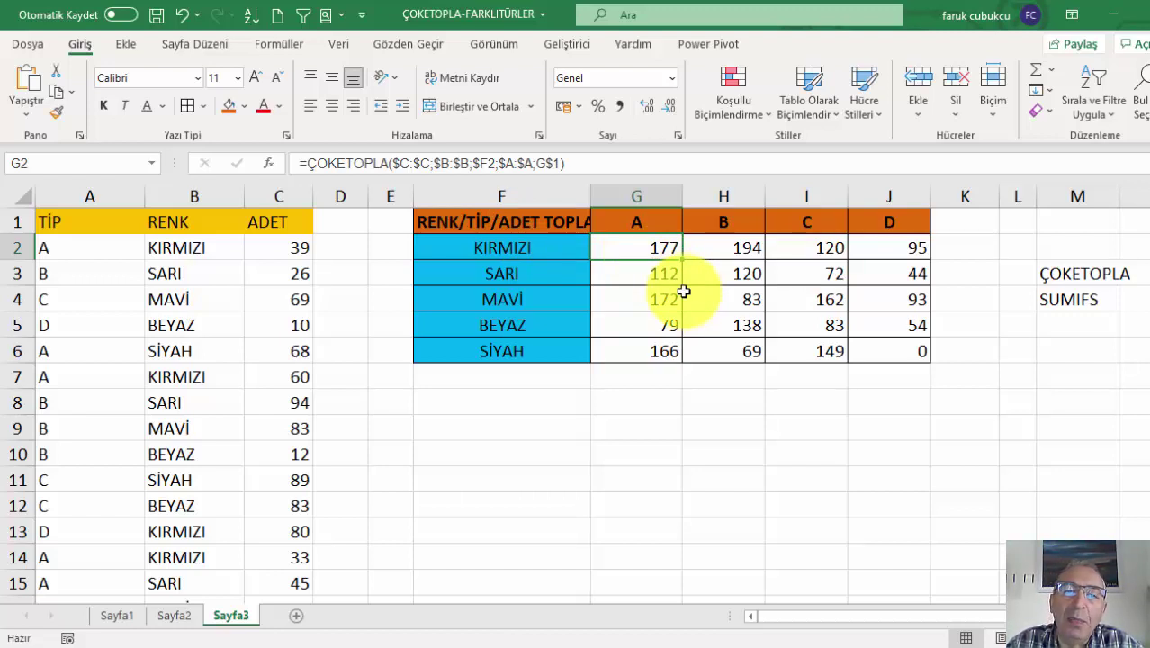
left_click(655, 221)
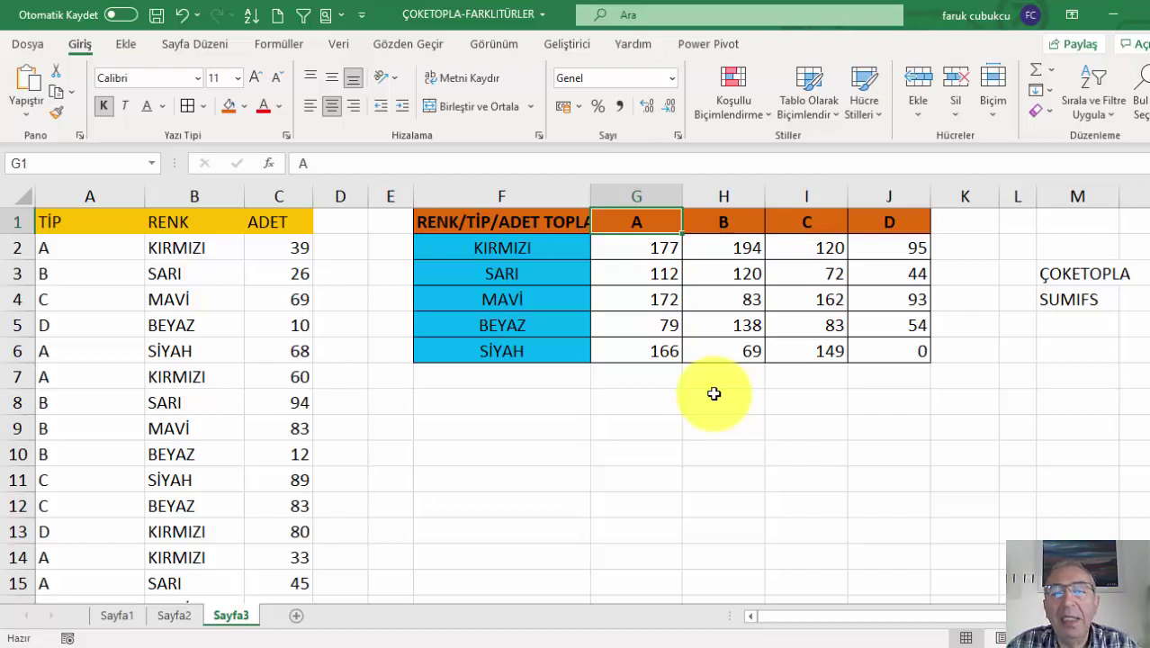
key("alt+Tab")
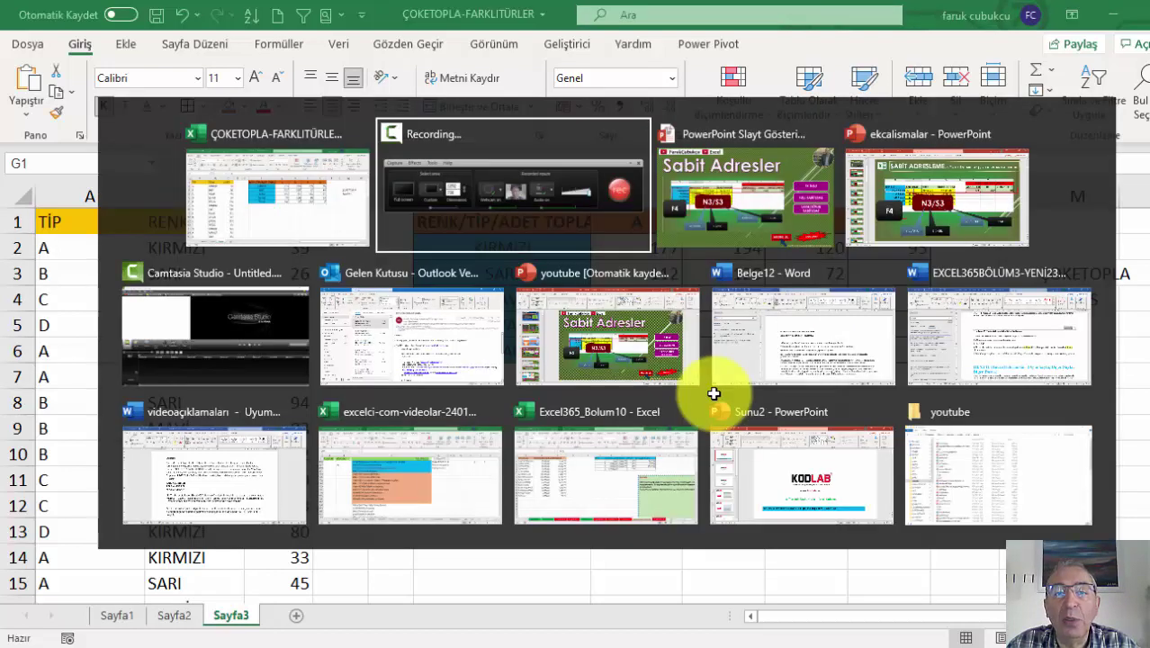
- Switch between the workbook and the Sabit Adresleme presentation, selecting its title
key("alt+Tab")
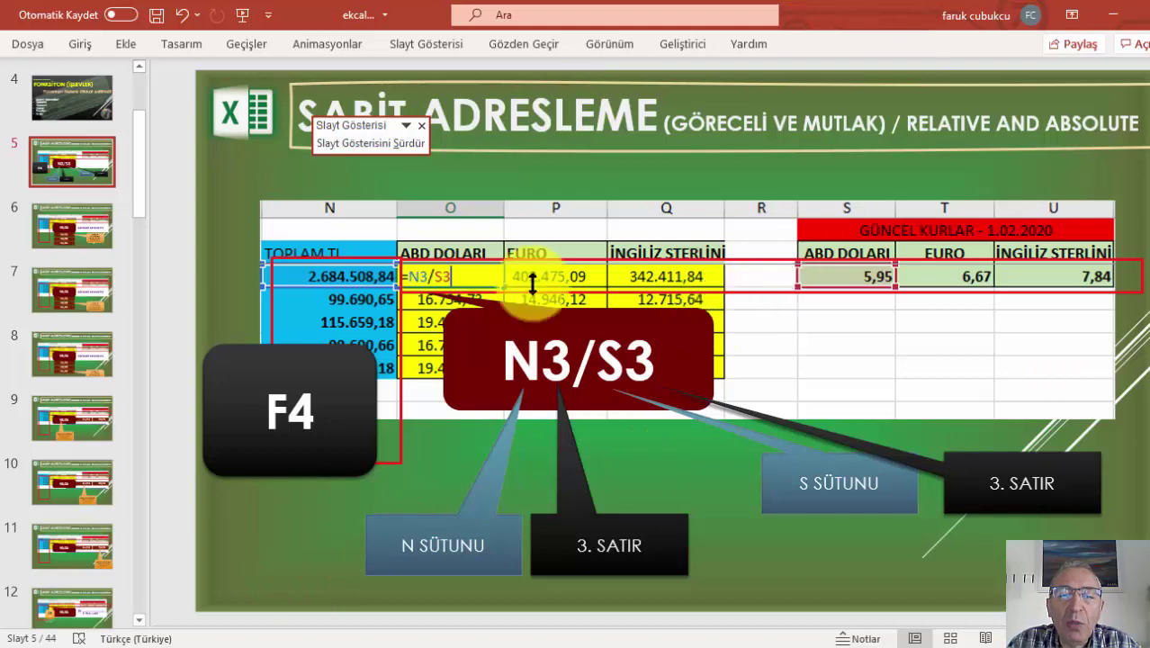
left_click(434, 95)
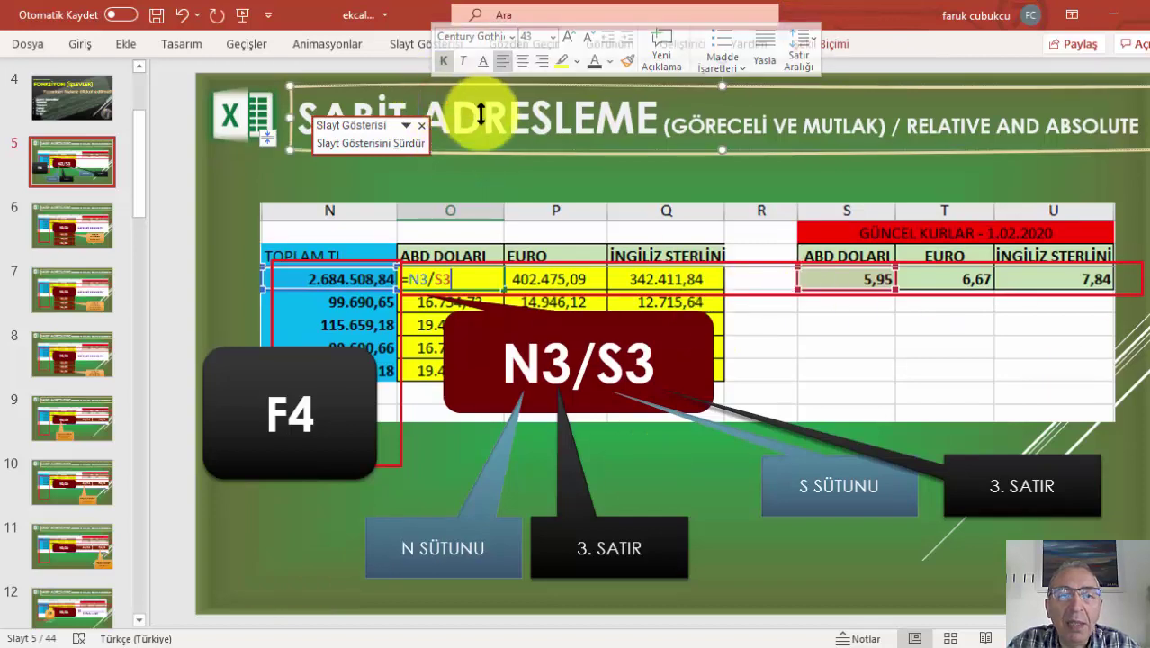
key("alt+Tab")
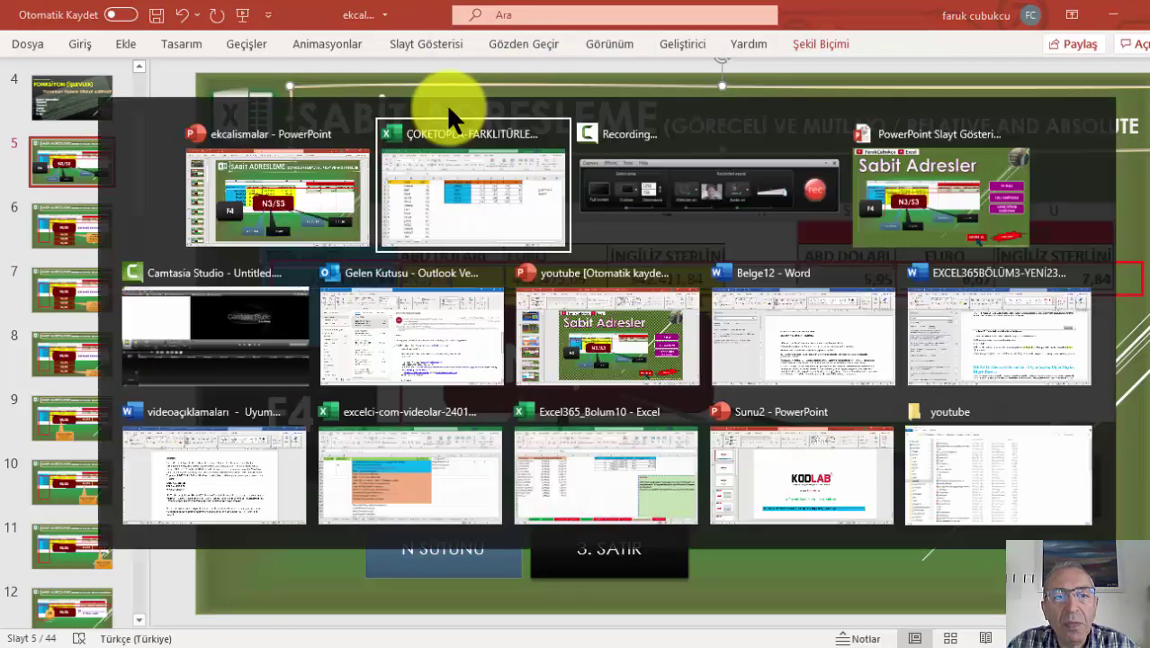
key("alt+Tab")
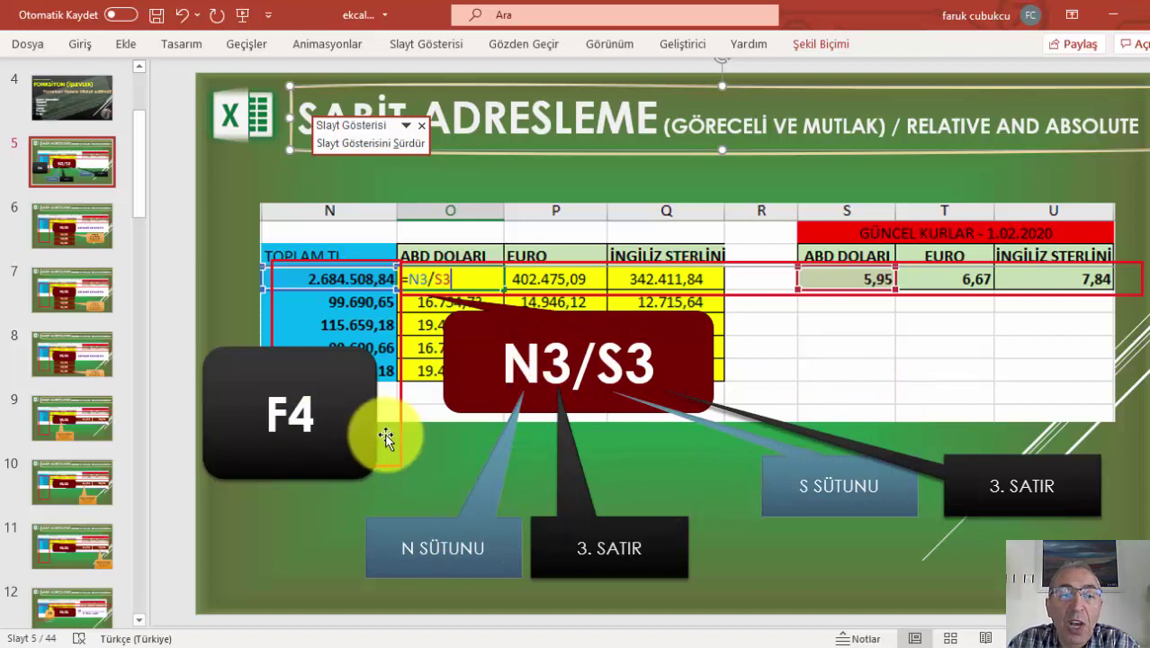
- Scroll down the deck to the slide with the $N$3/S3 example
scroll(344, 435, "down", 1)
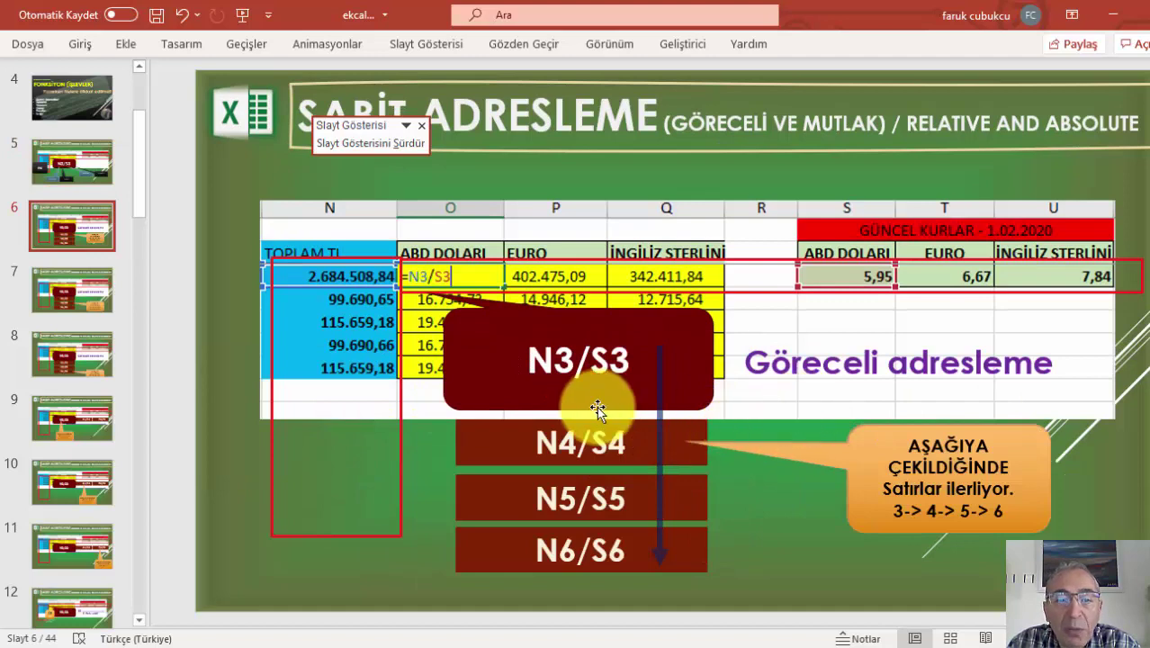
scroll(596, 407, "up", 2)
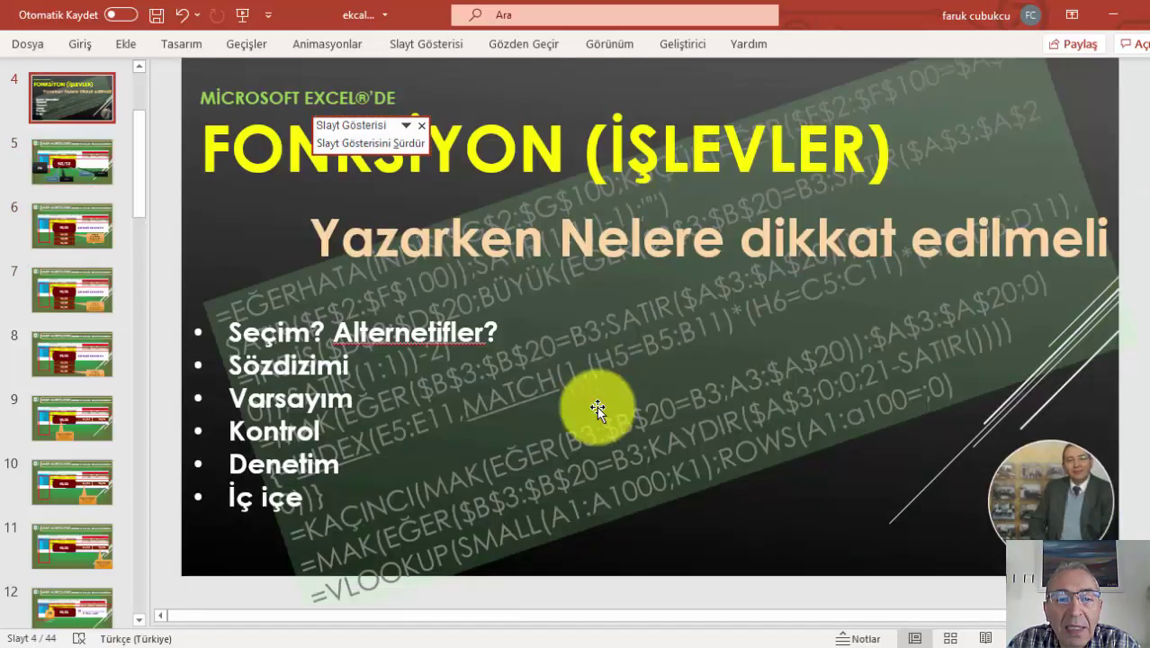
scroll(597, 406, "down", 1)
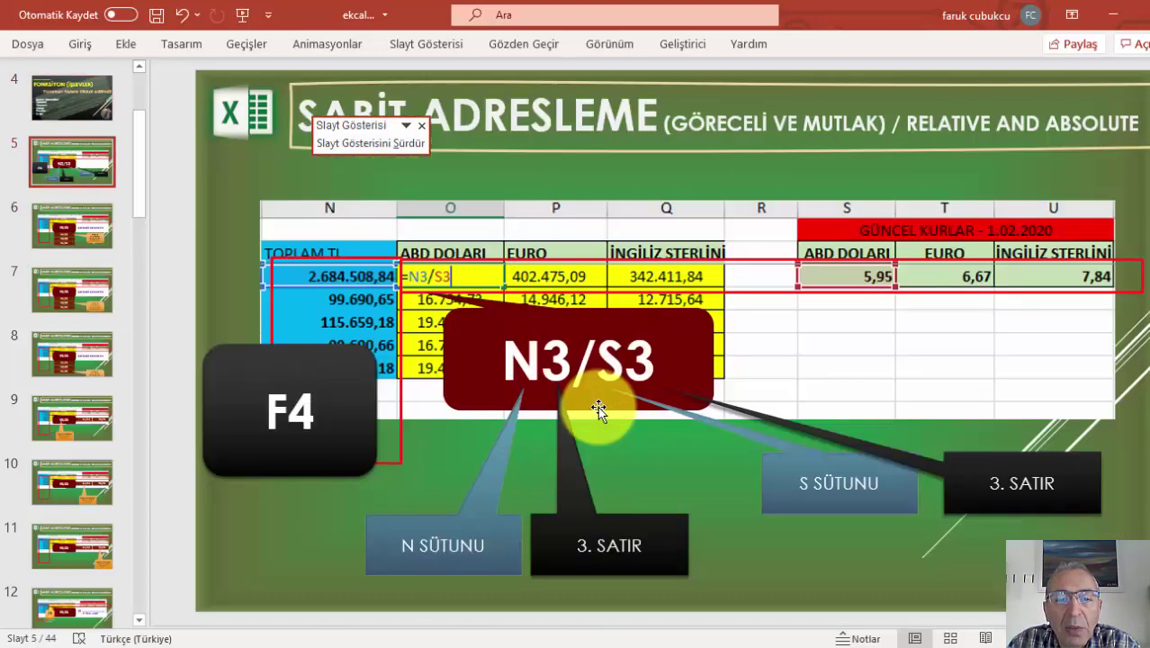
scroll(597, 406, "up", 1)
scroll(598, 406, "down", 2)
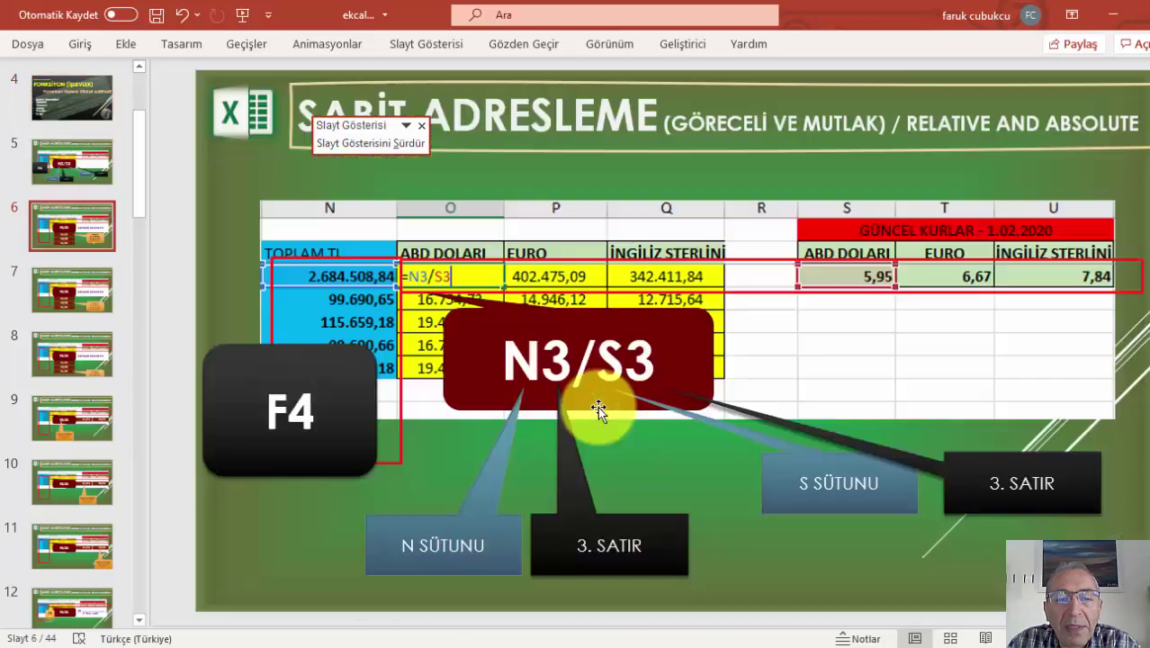
scroll(598, 405, "up", 1)
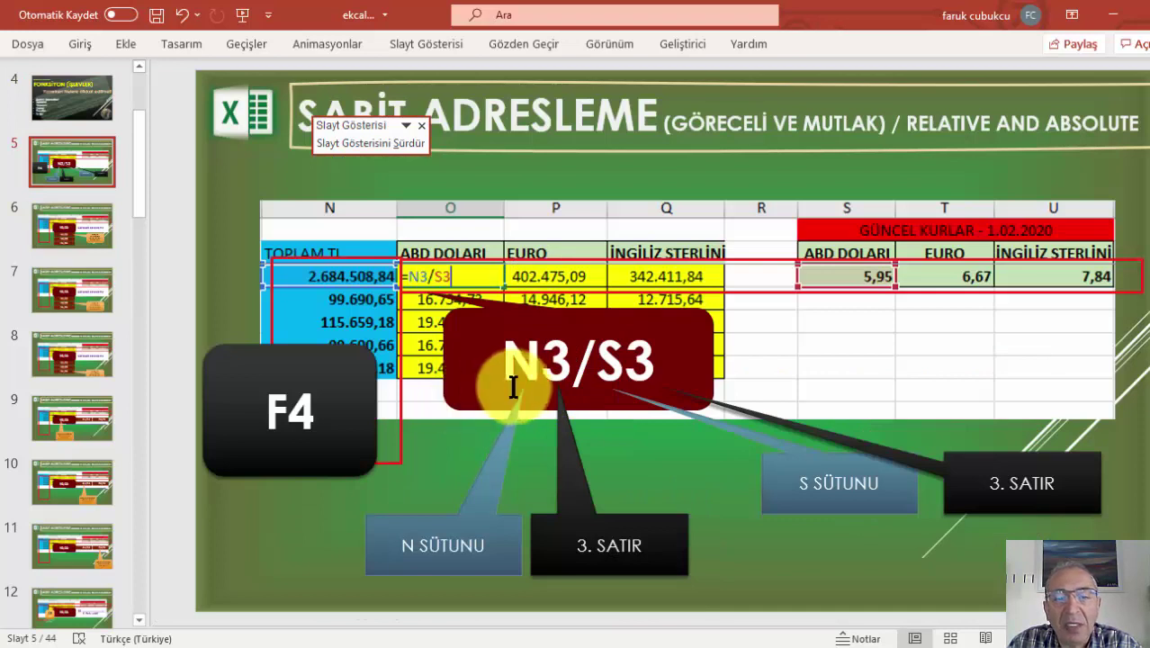
scroll(518, 382, "down", 1)
scroll(523, 385, "down", 1)
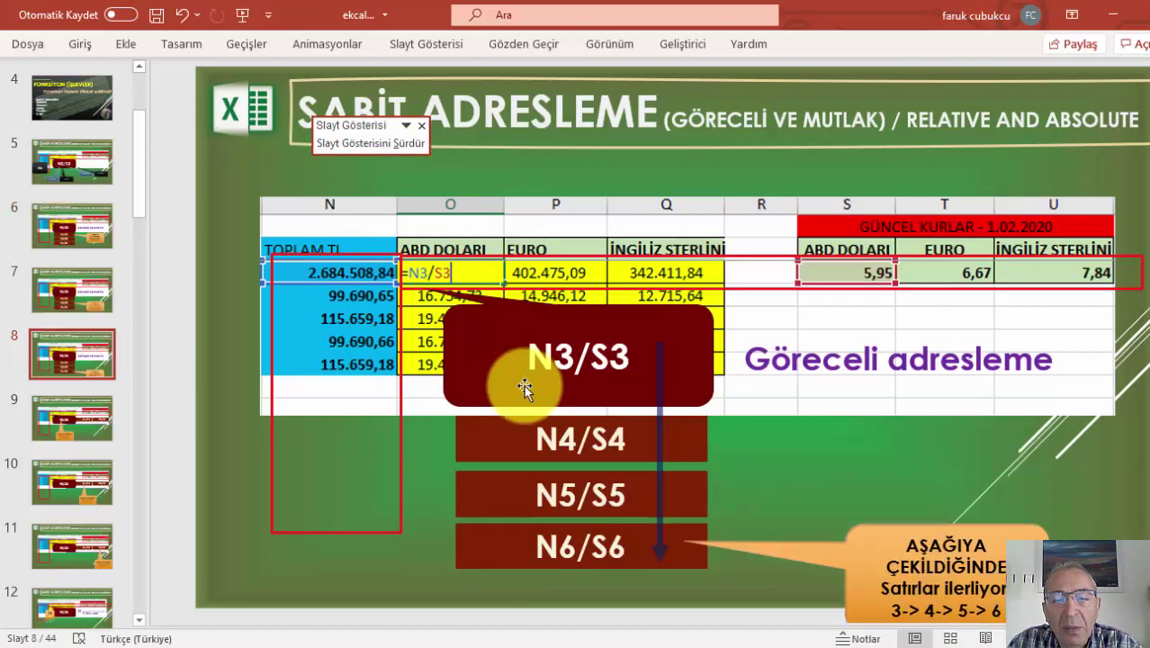
scroll(635, 388, "down", 1)
scroll(637, 385, "down", 1)
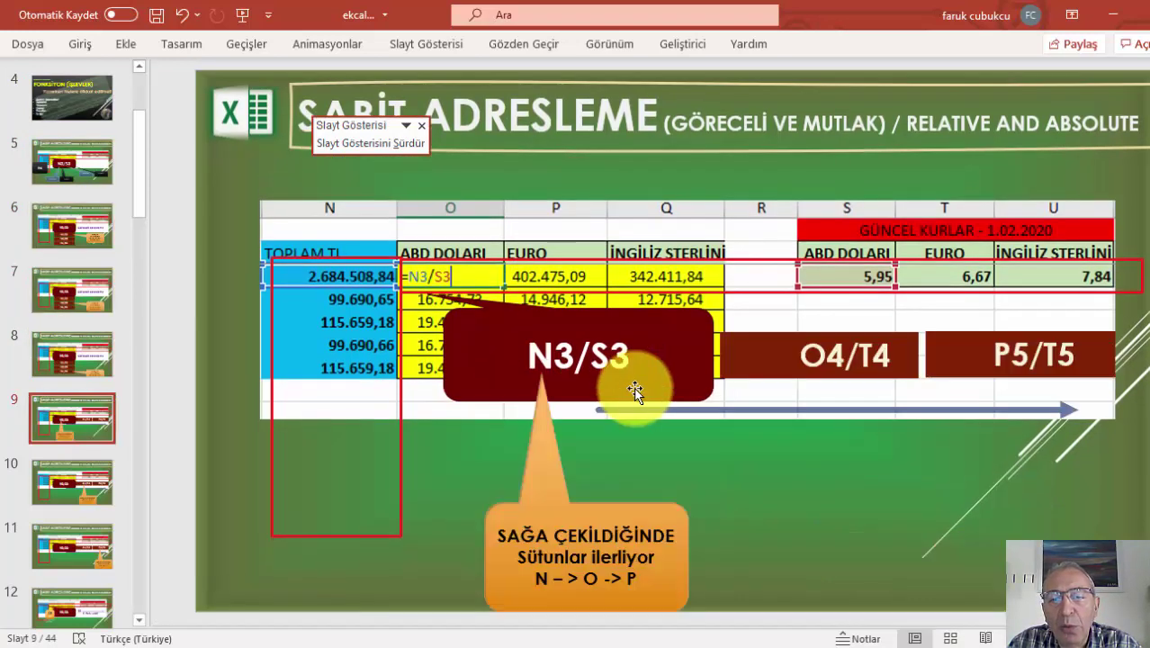
scroll(639, 386, "down", 1)
scroll(639, 387, "down", 1)
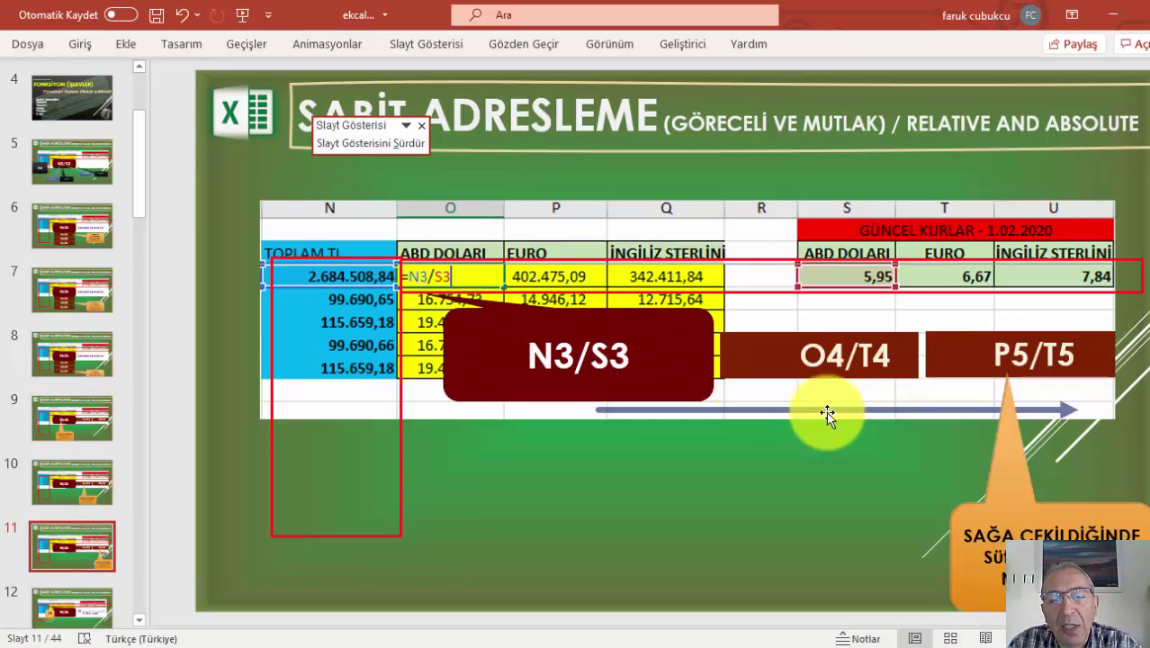
scroll(827, 414, "down", 1)
scroll(561, 385, "down", 1)
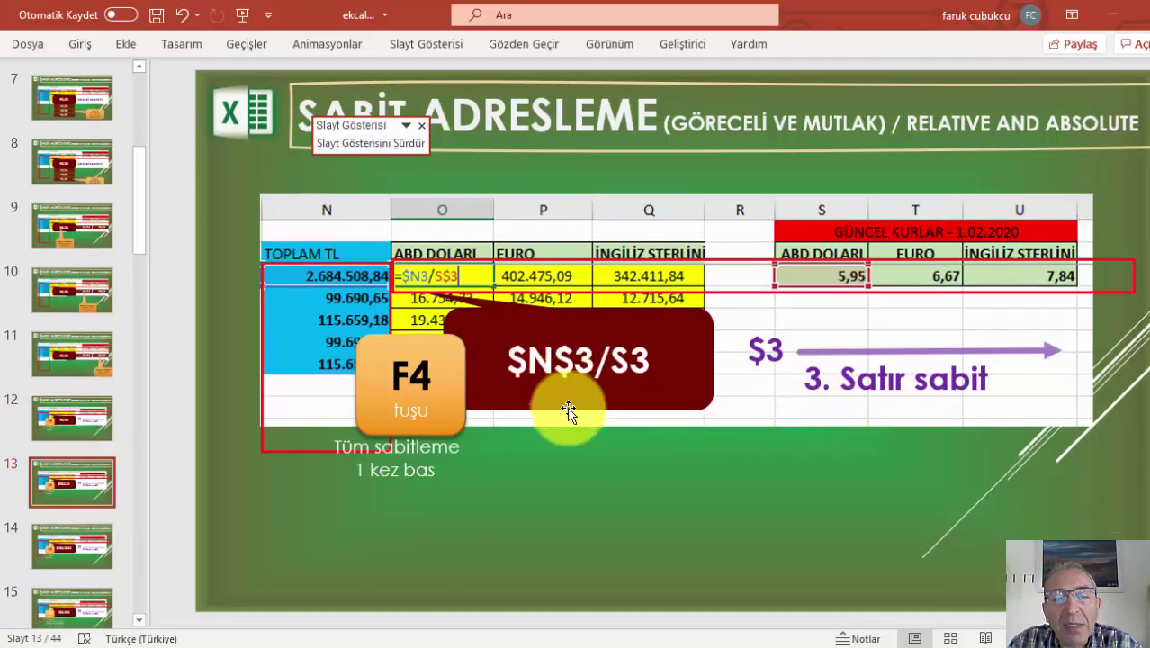
- Highlight the $N and $3 parts of the $N$3/S3 label, then move on to slide 15
left_click(627, 374)
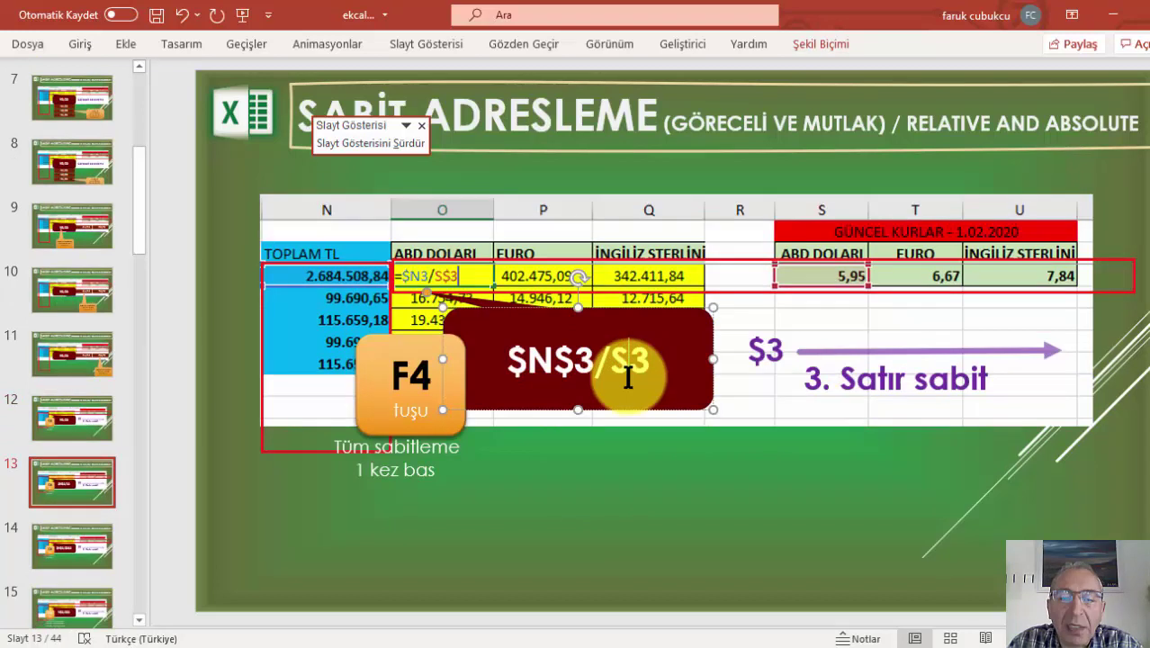
left_click(550, 355)
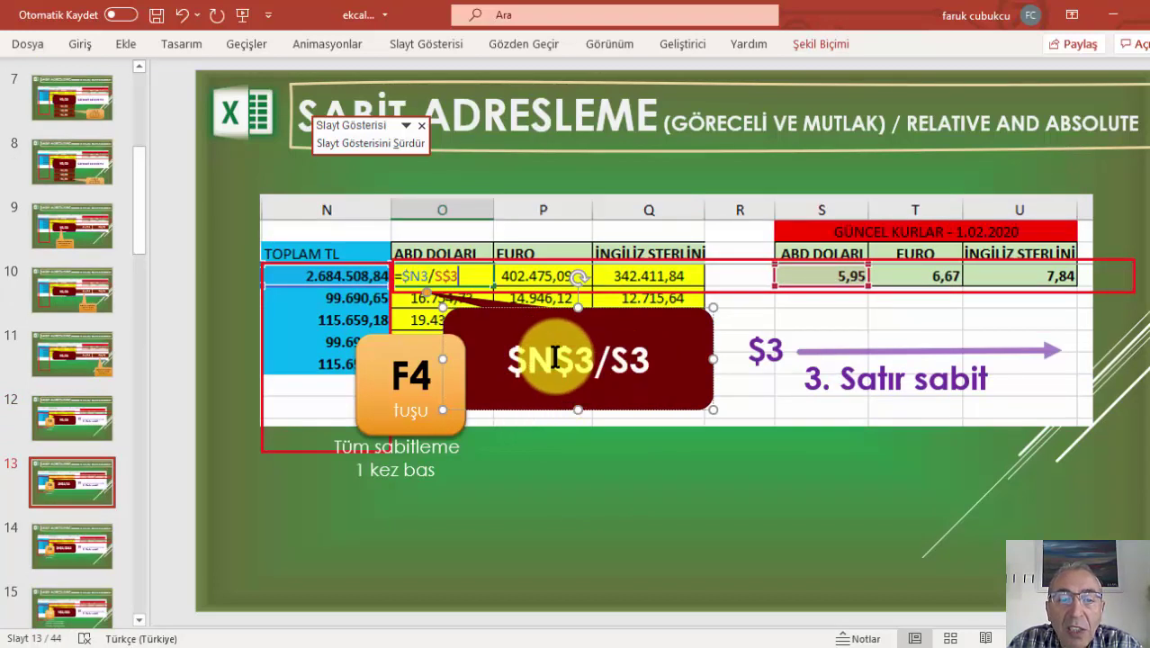
left_click_drag(543, 353, 491, 355)
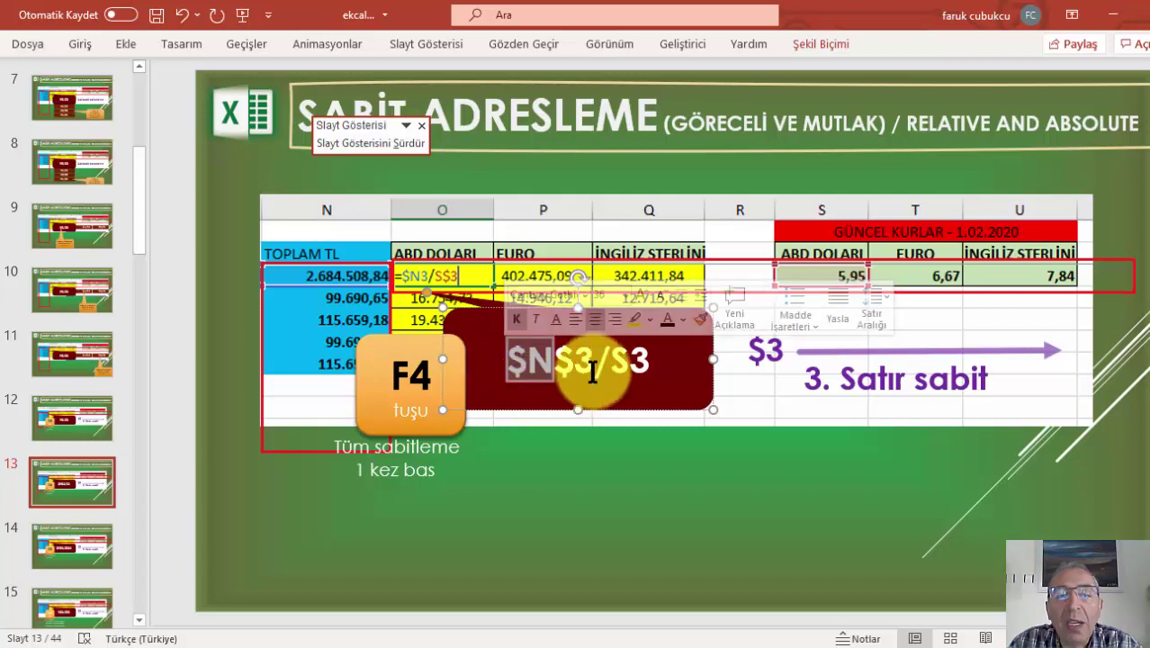
left_click_drag(592, 363, 553, 357)
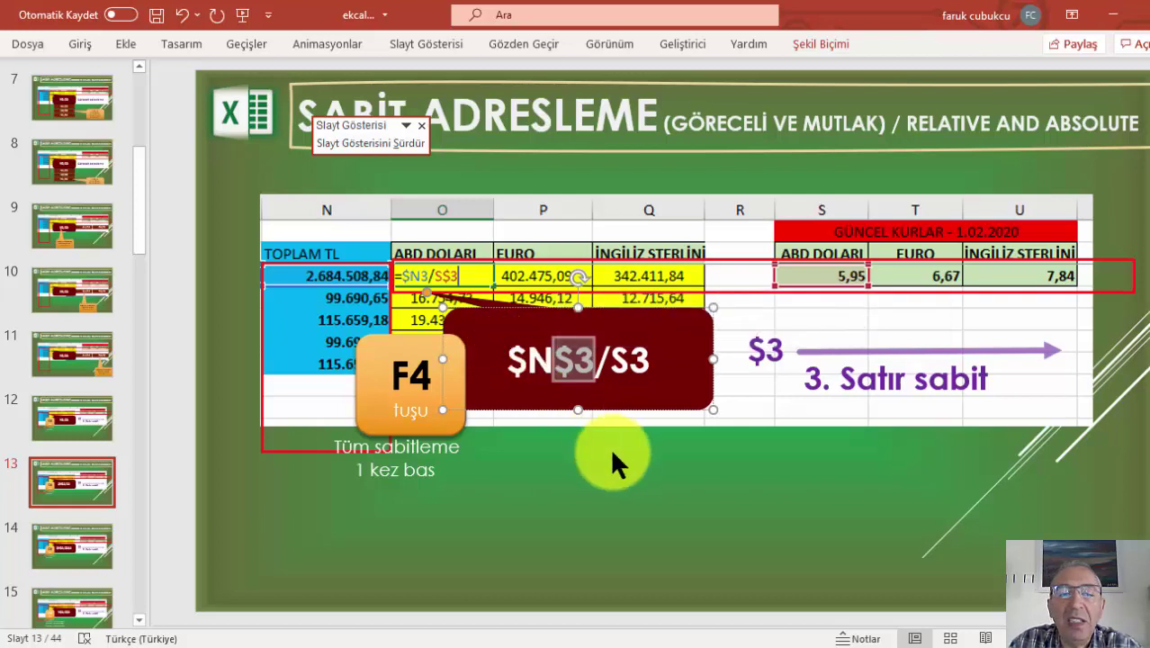
scroll(579, 407, "down", 1)
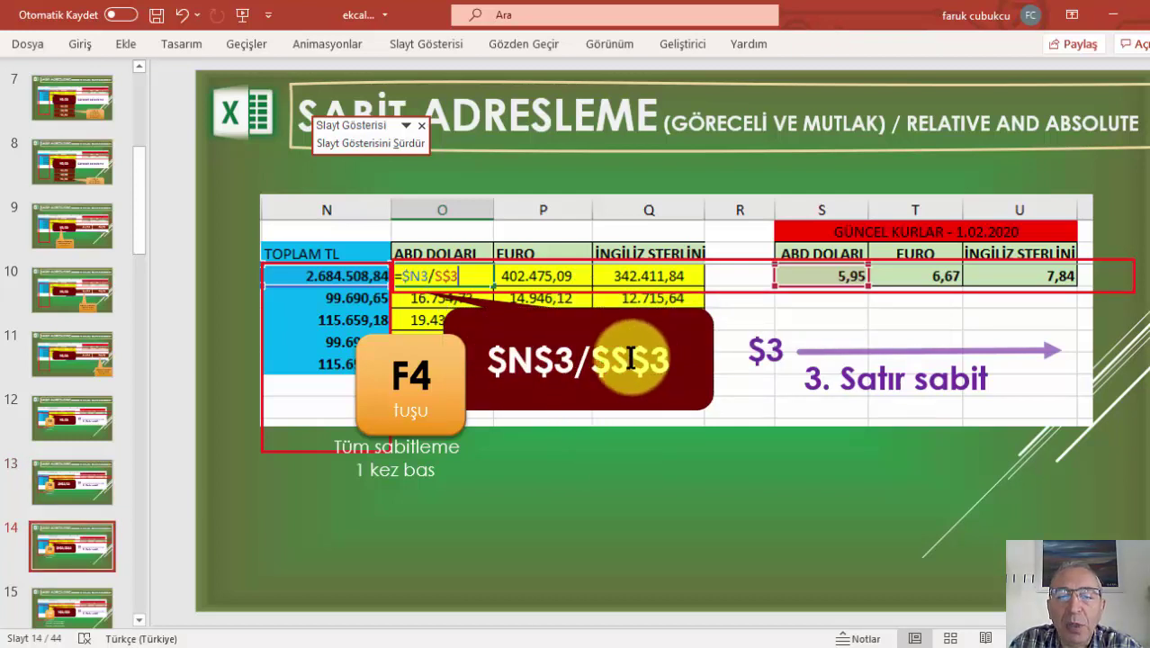
scroll(611, 367, "down", 1)
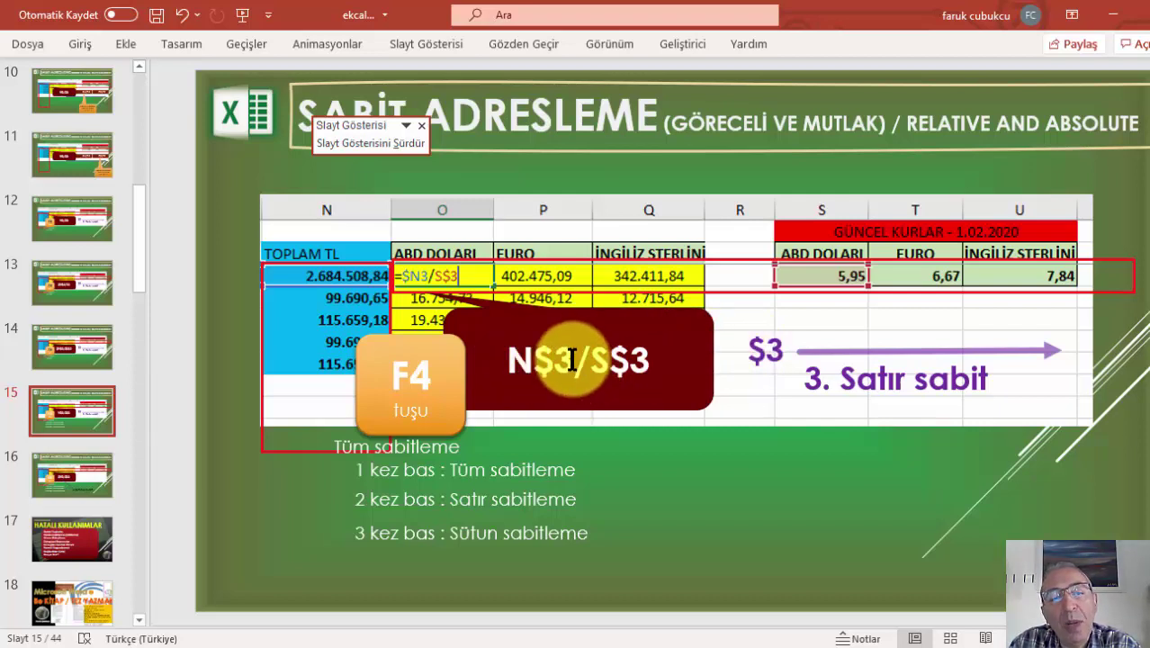
- Highlight the $3 row lock and the $N3 column-lock example on slide 16
left_click_drag(572, 357, 534, 360)
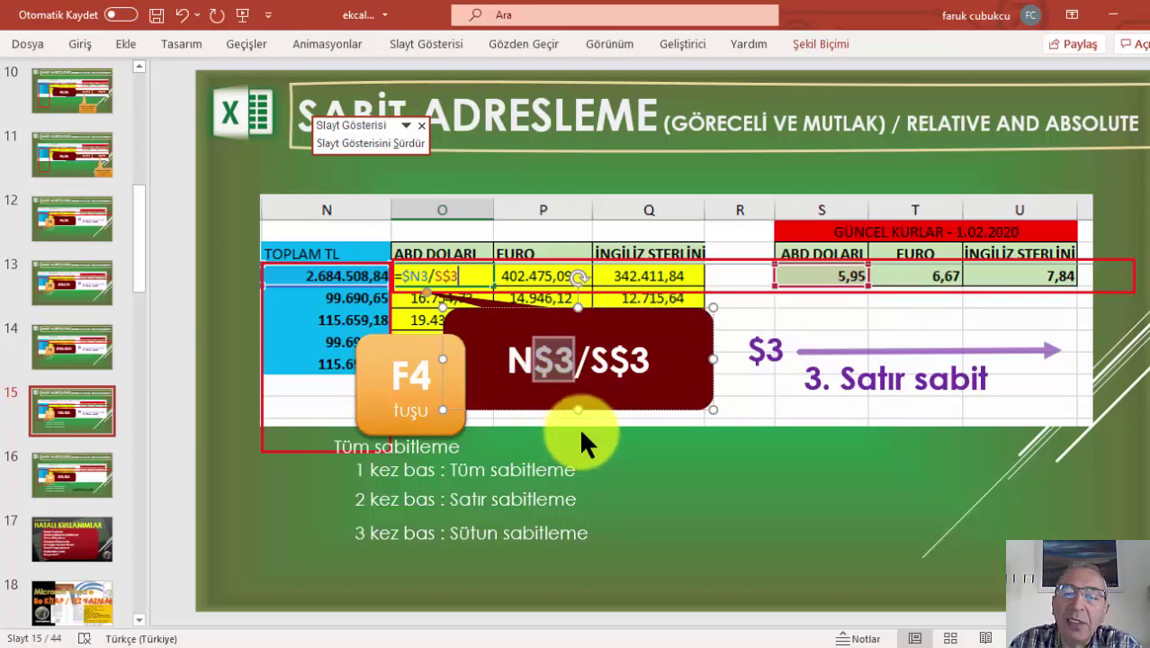
scroll(582, 425, "down", 1)
scroll(585, 418, "up", 1)
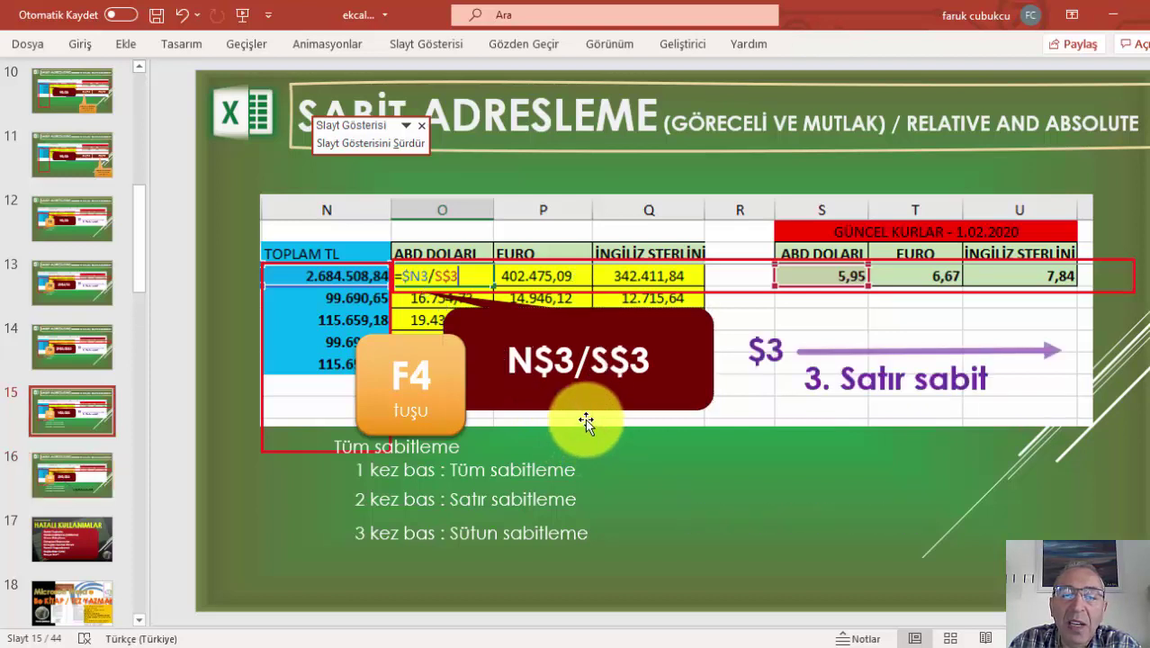
scroll(584, 418, "down", 1)
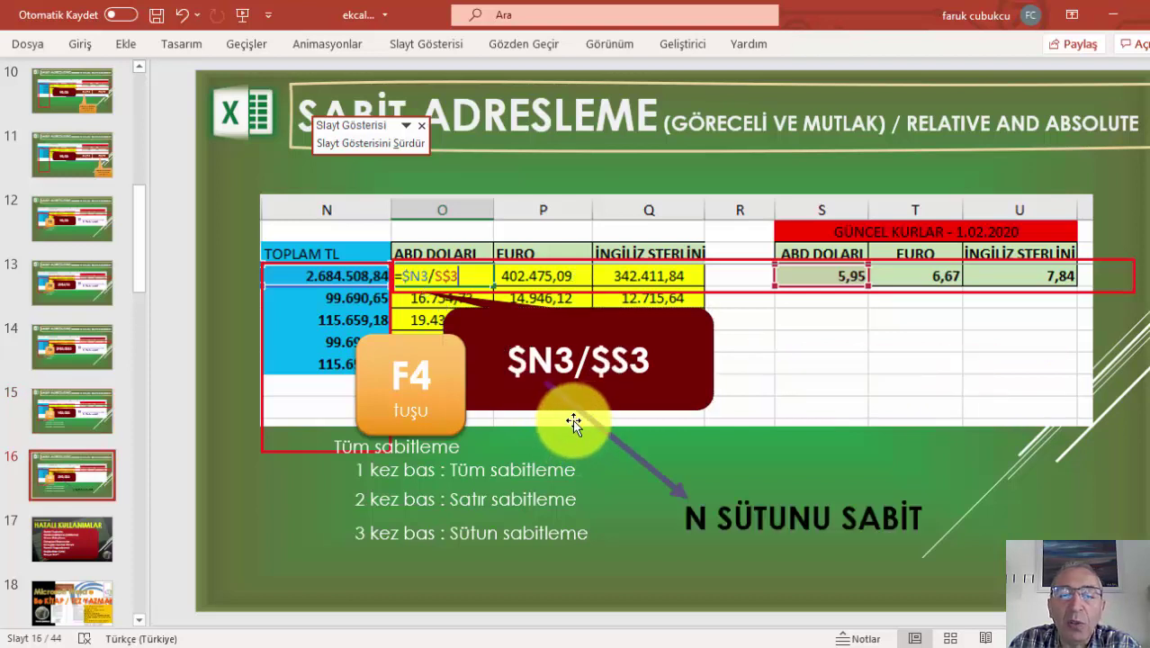
double_click(548, 360)
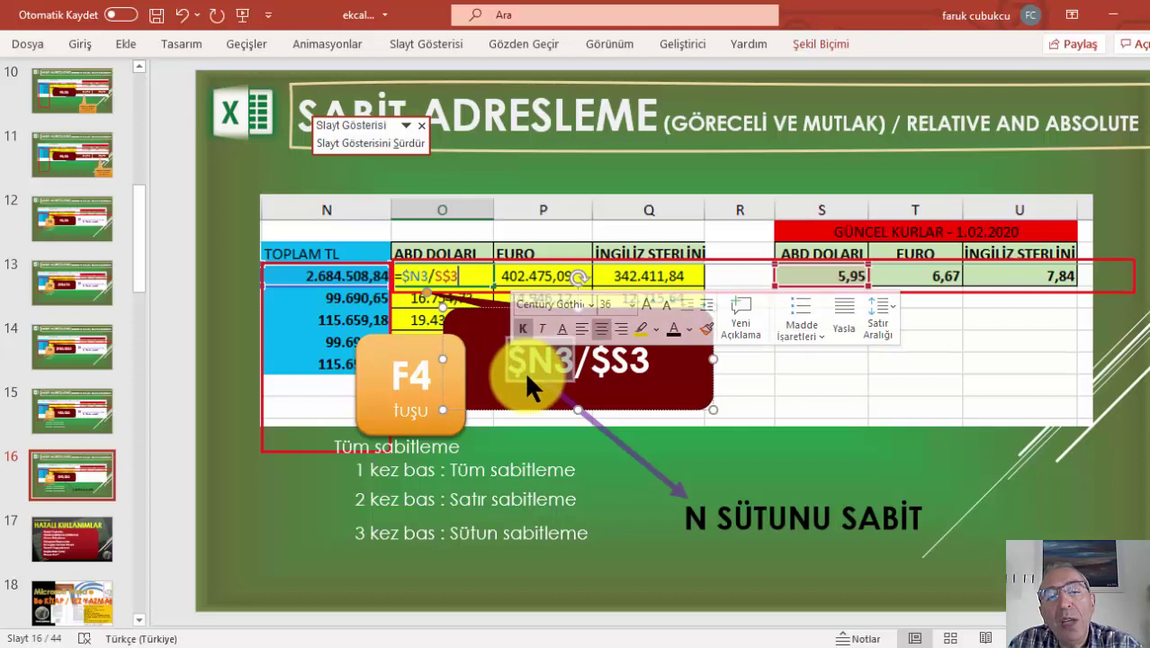
left_click(550, 361)
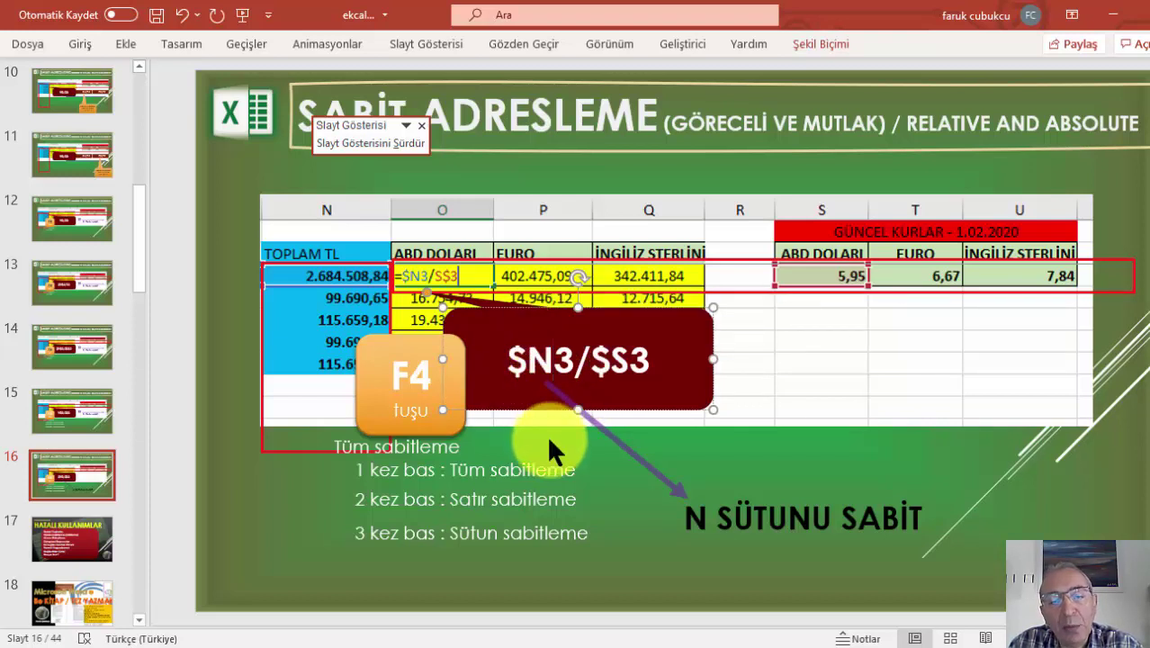
left_click(574, 362)
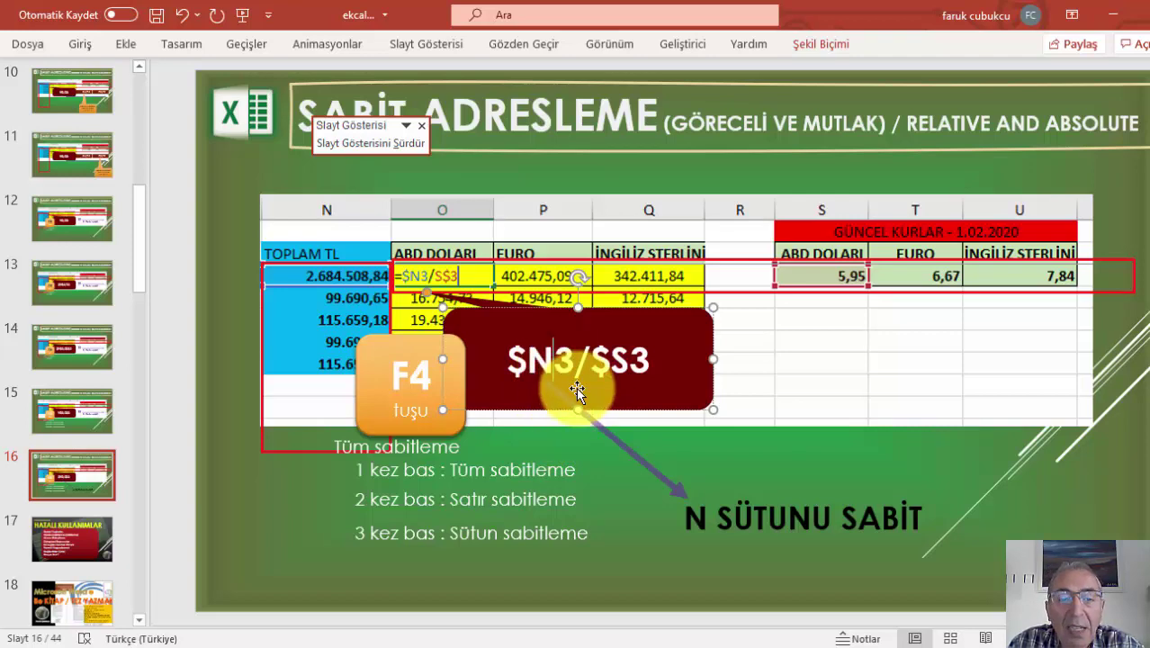
- Scroll back through slides 17–14 and switch back to the Excel workbook
scroll(577, 392, "down", 1)
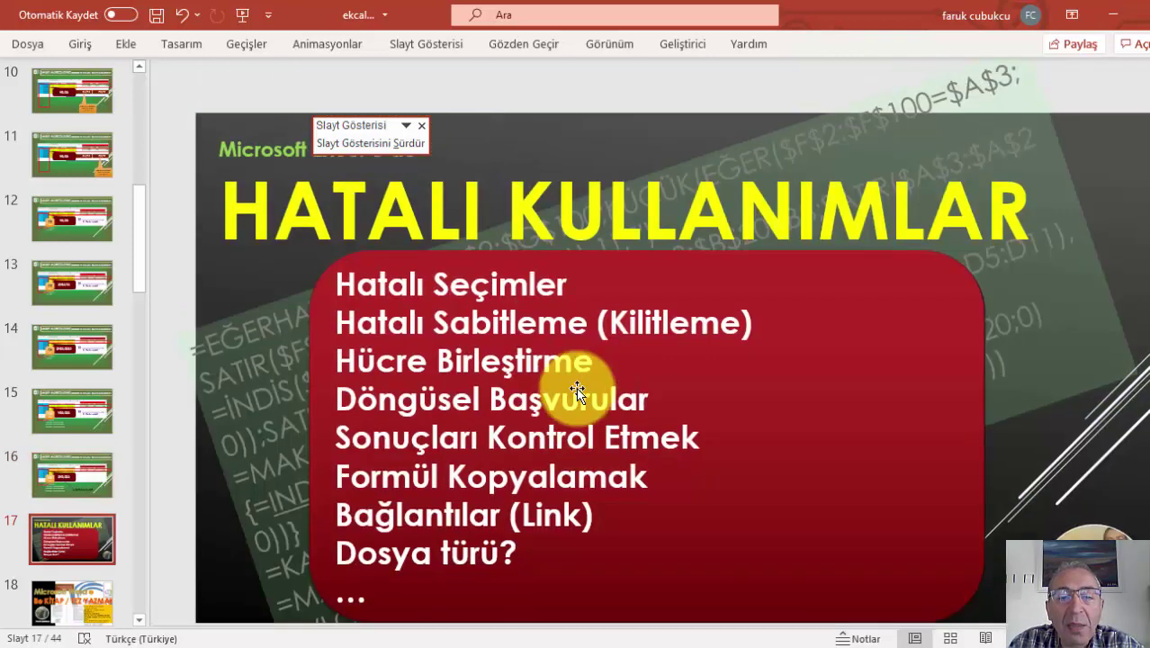
scroll(577, 391, "up", 1)
scroll(576, 392, "up", 1)
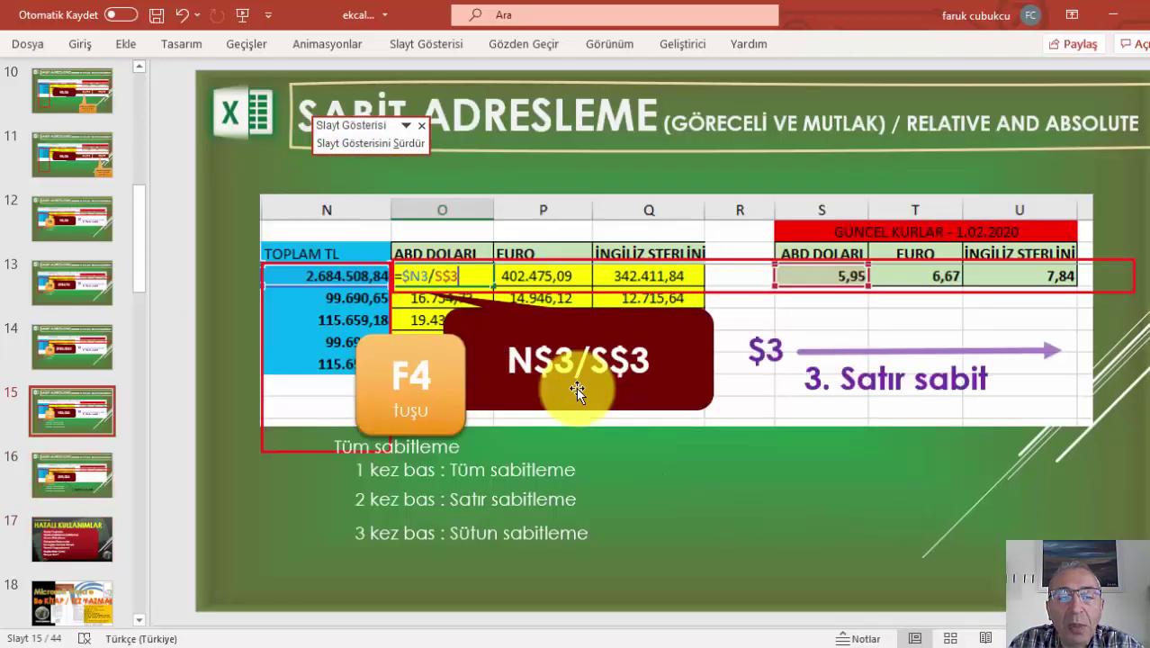
scroll(577, 391, "up", 1)
key("alt+Tab")
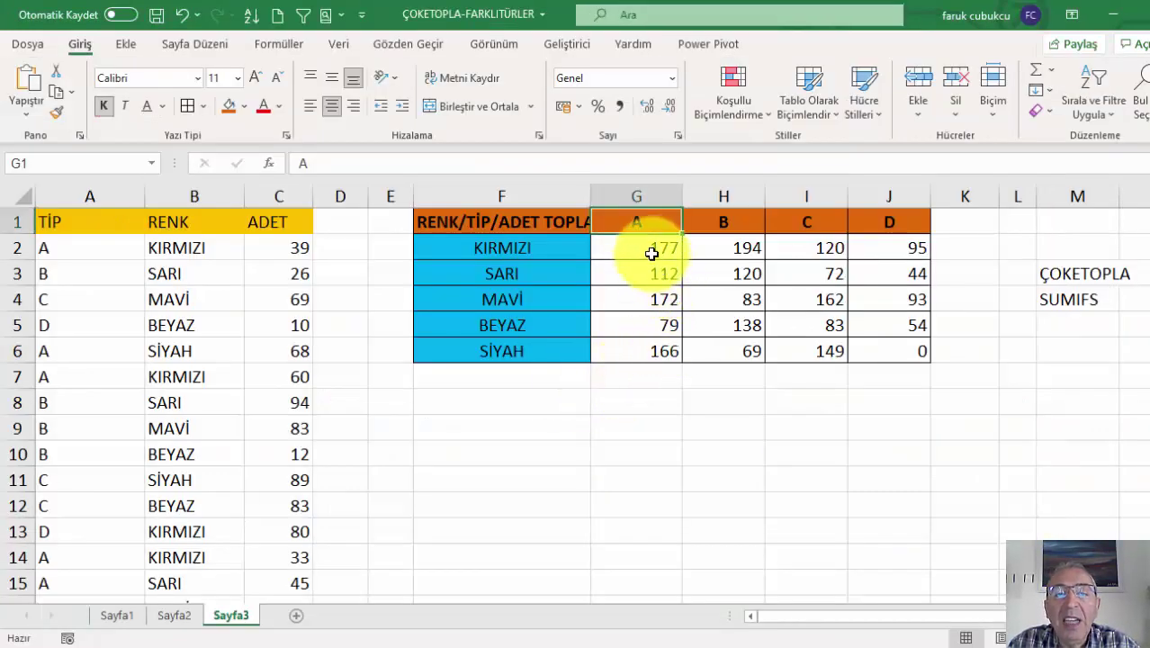
- Change G2's criterion from $F2 to relative F2 and commit the formula
double_click(652, 248)
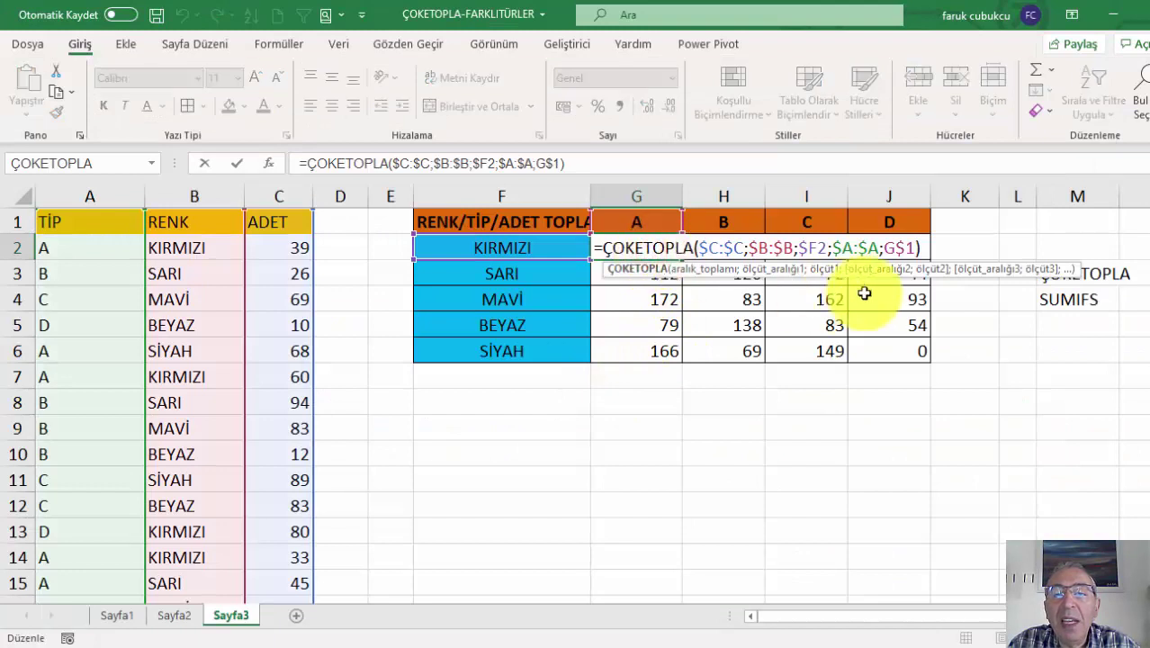
double_click(805, 248)
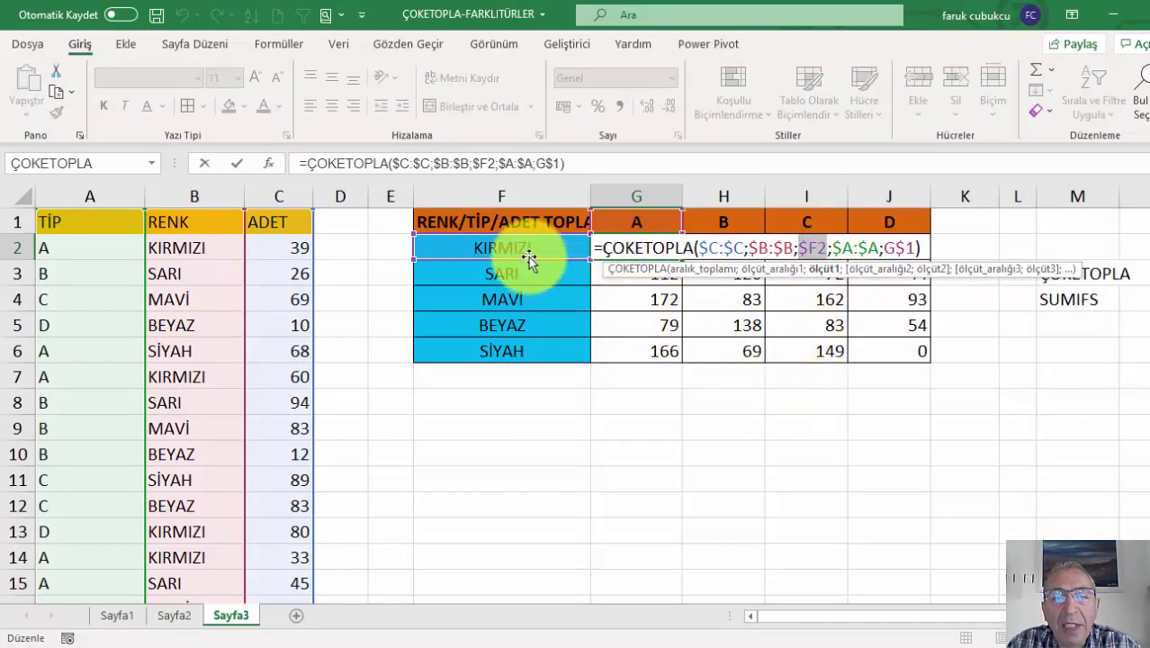
key("F4")
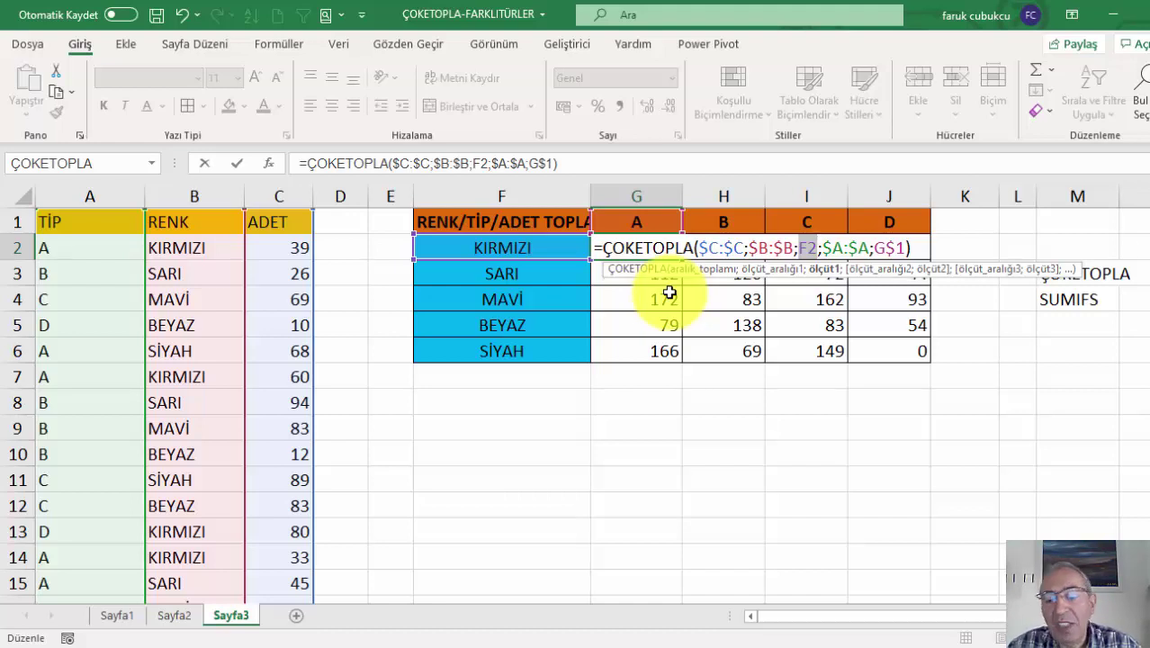
key("Return")
- Copy G2 across G2:J6 and compare the G2 and H2 formulas' shifted references
left_click(666, 249)
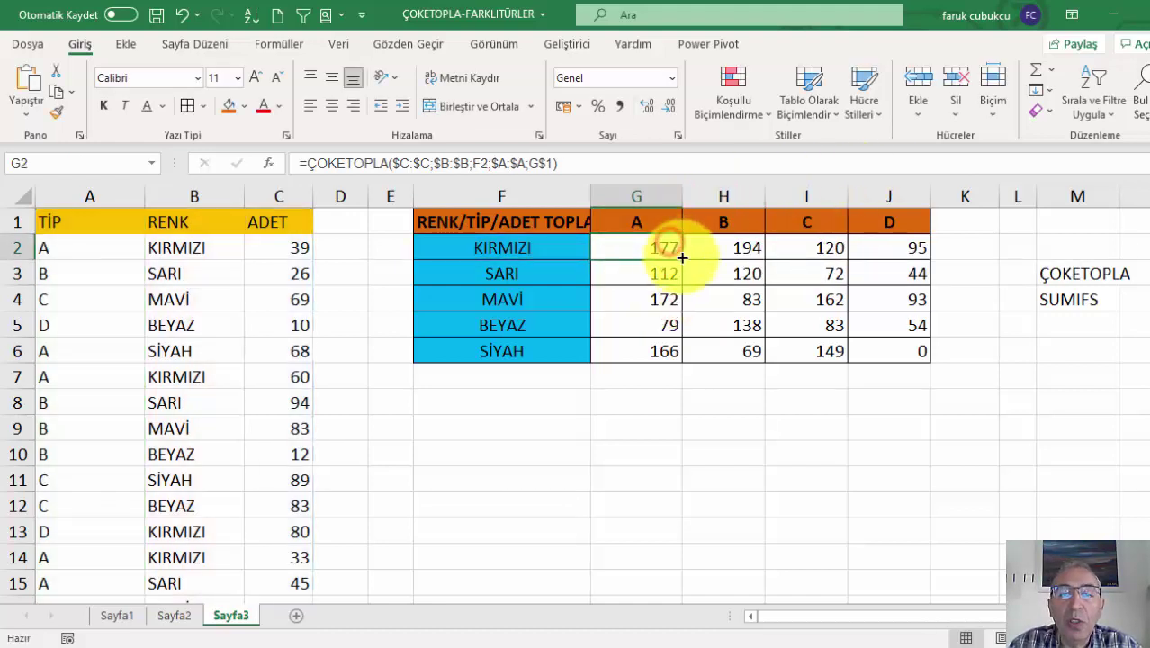
mouse_move(681, 259)
left_mouse_down()
mouse_move(675, 338)
mouse_move(931, 362)
left_mouse_up()
double_click(653, 244)
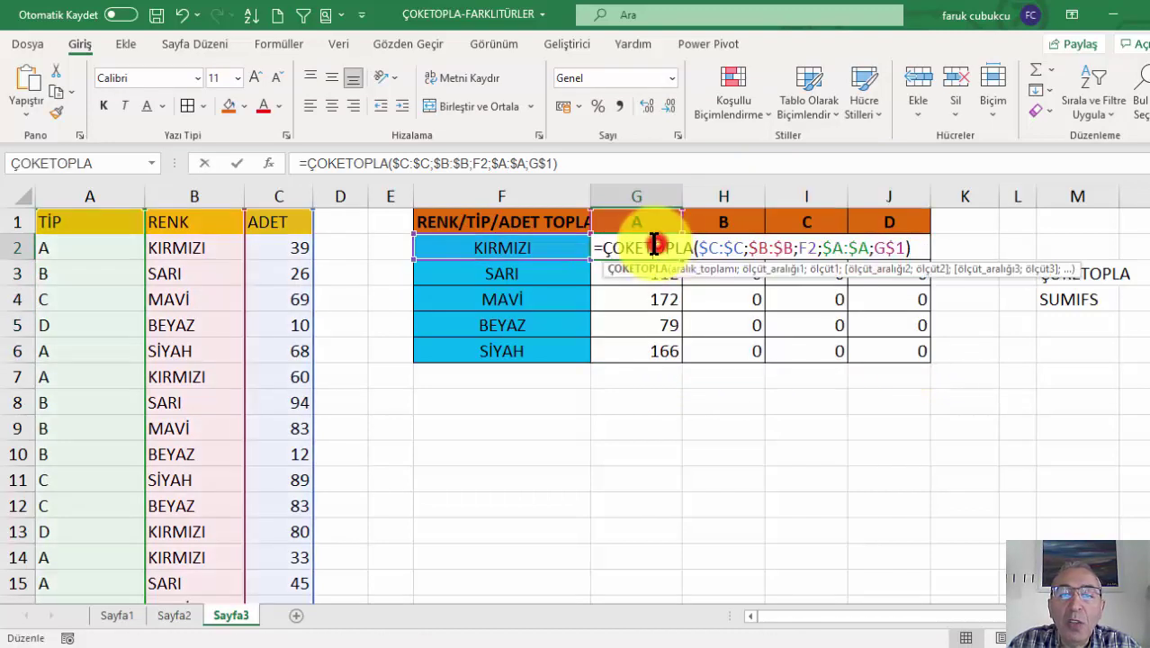
left_click(710, 250)
double_click(720, 241)
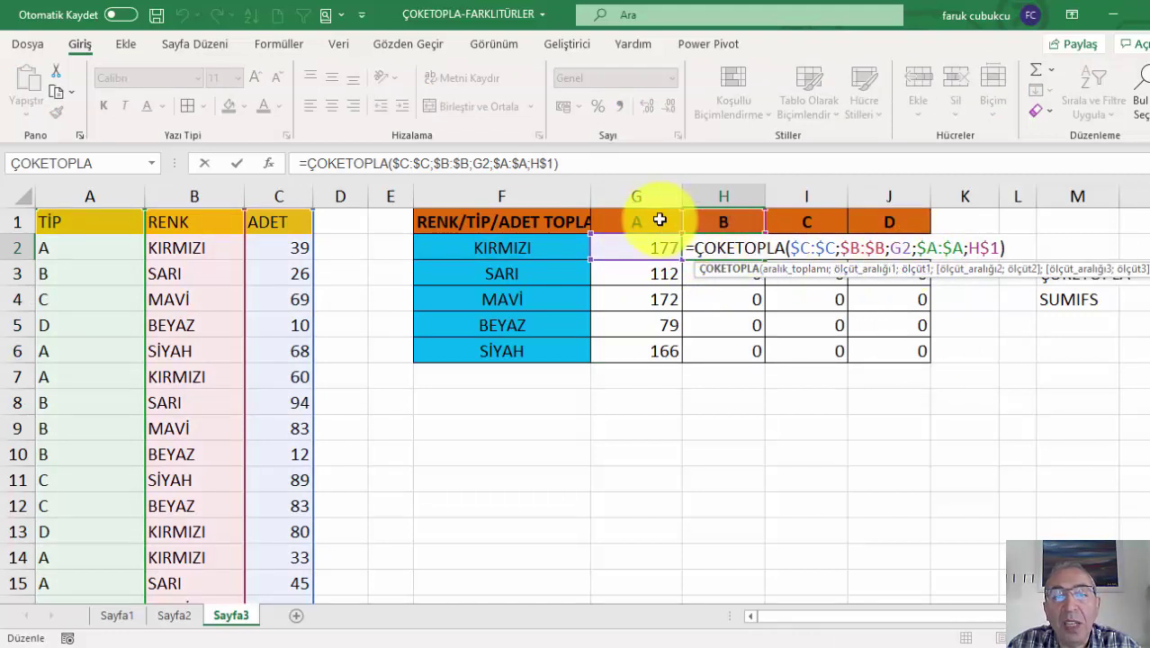
- Cycle G2's F2 criterion through its locking forms and reselect it as $F$2
left_click(643, 249)
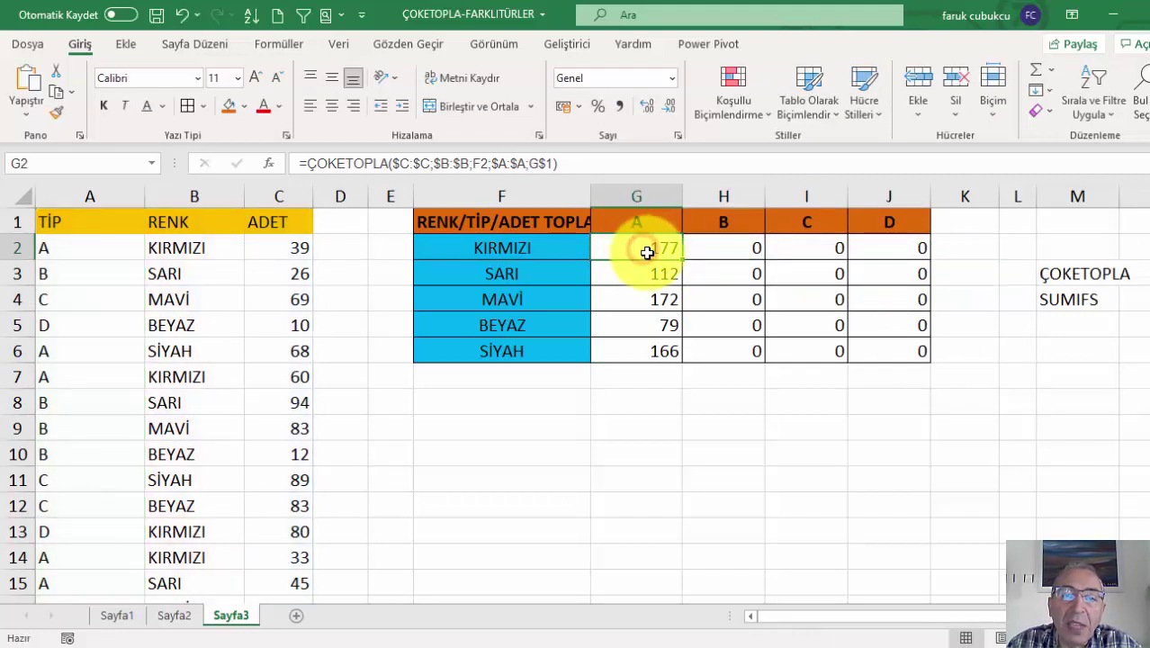
double_click(662, 250)
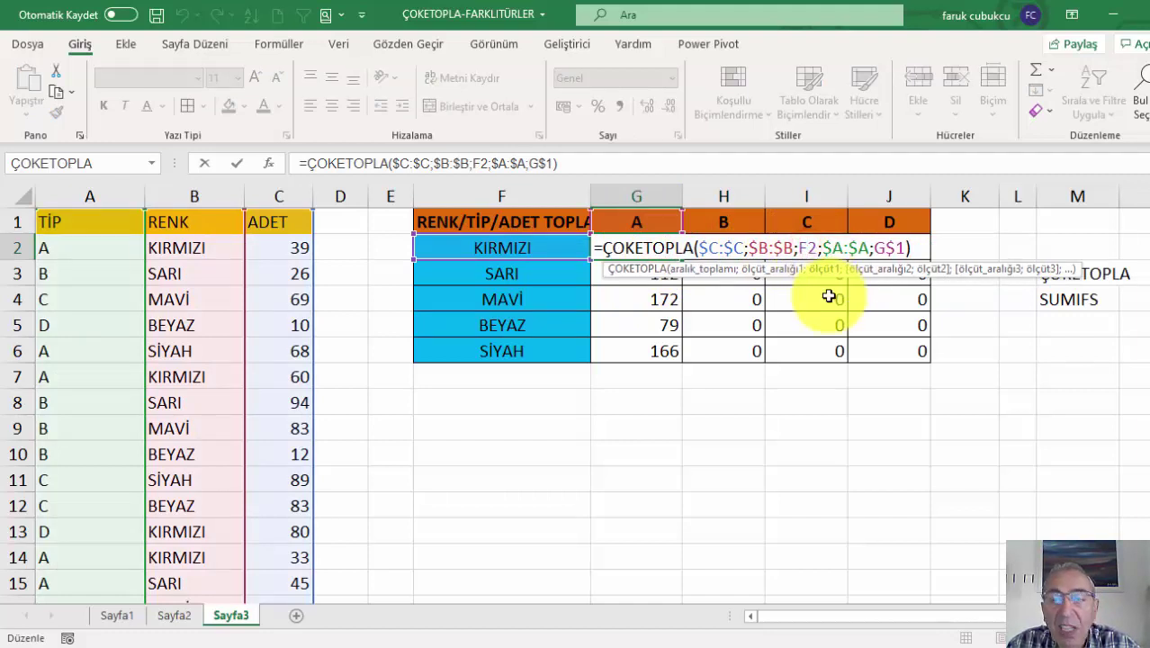
key("F4")
key("F4")
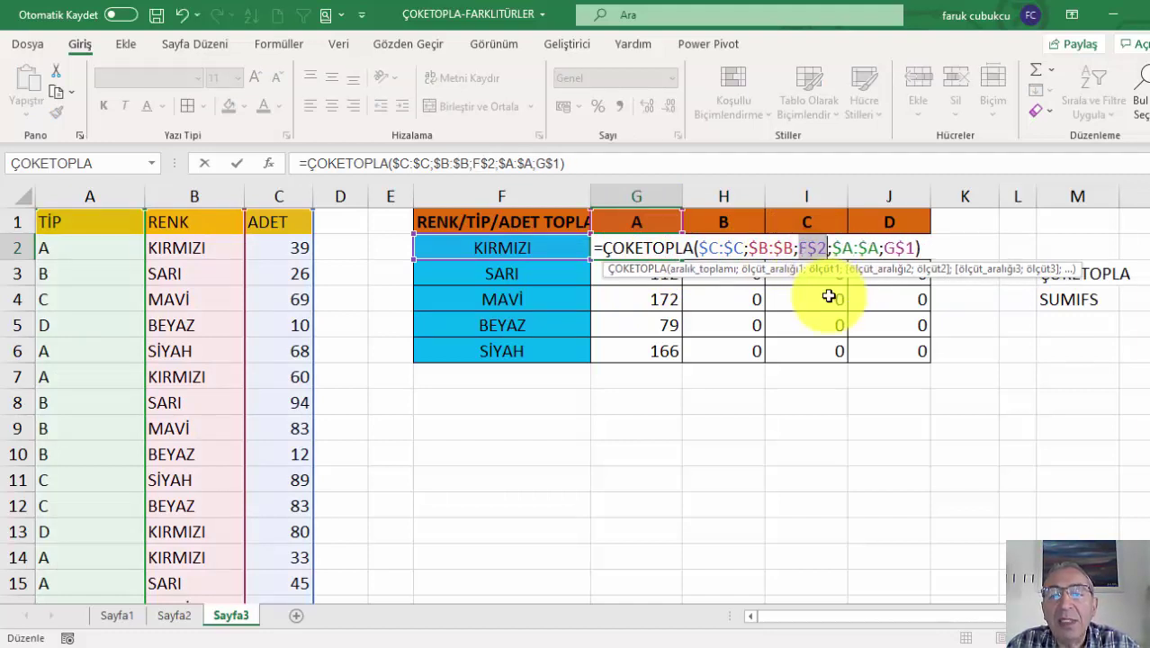
key("F4")
key("F4")
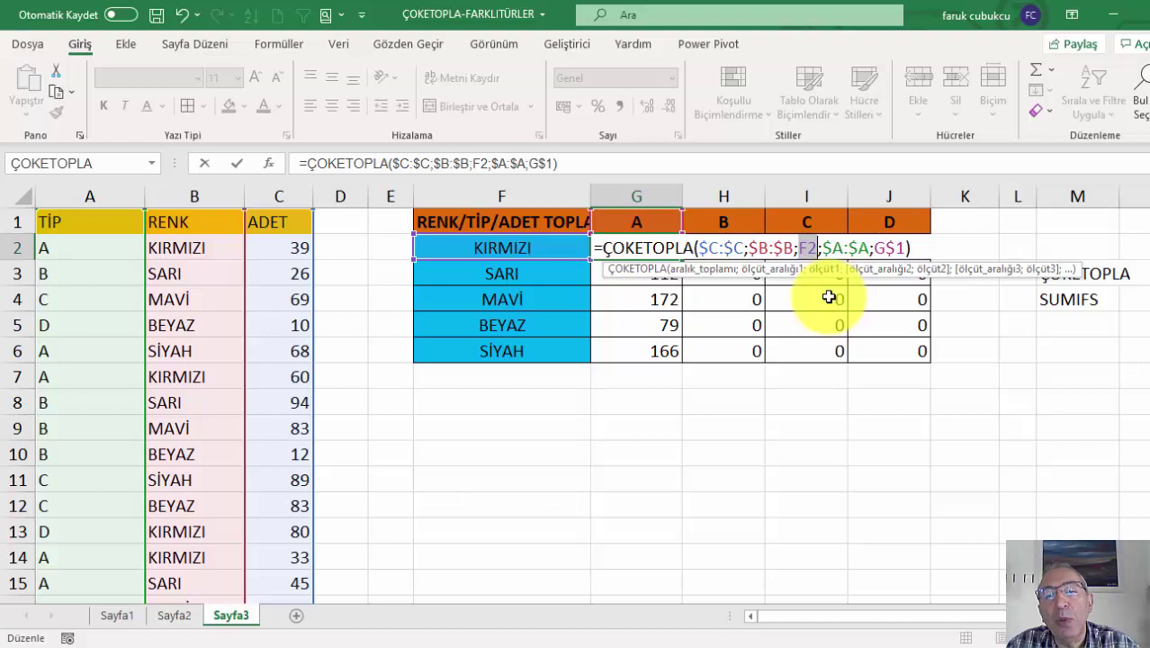
key("F4")
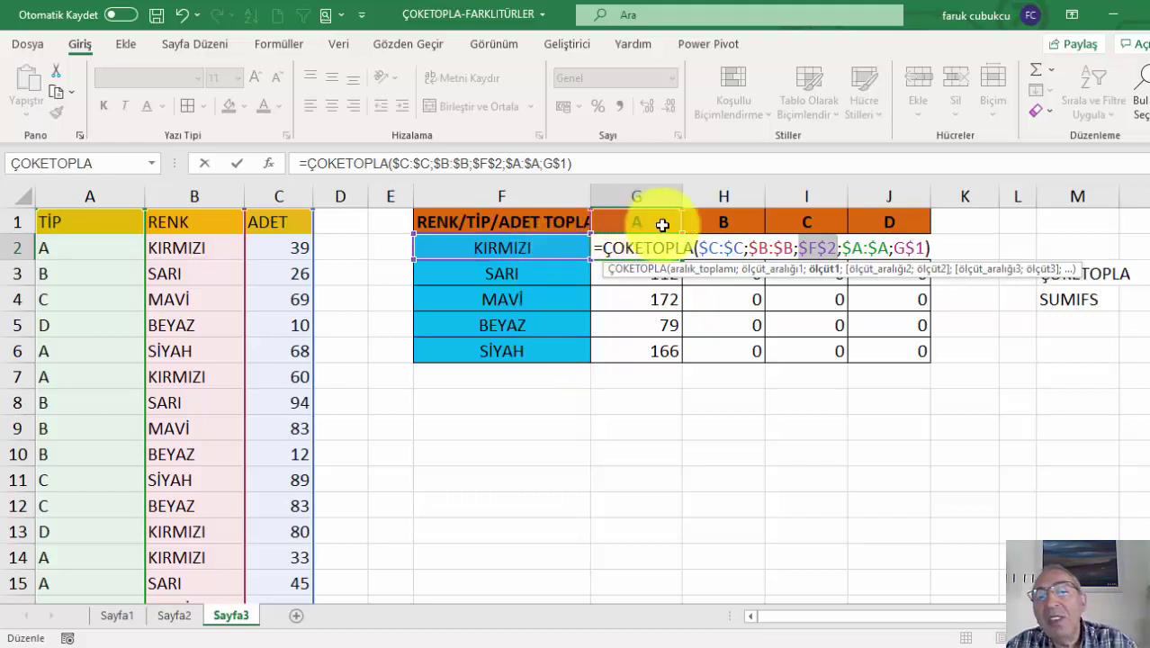
left_click(796, 251)
double_click(814, 248)
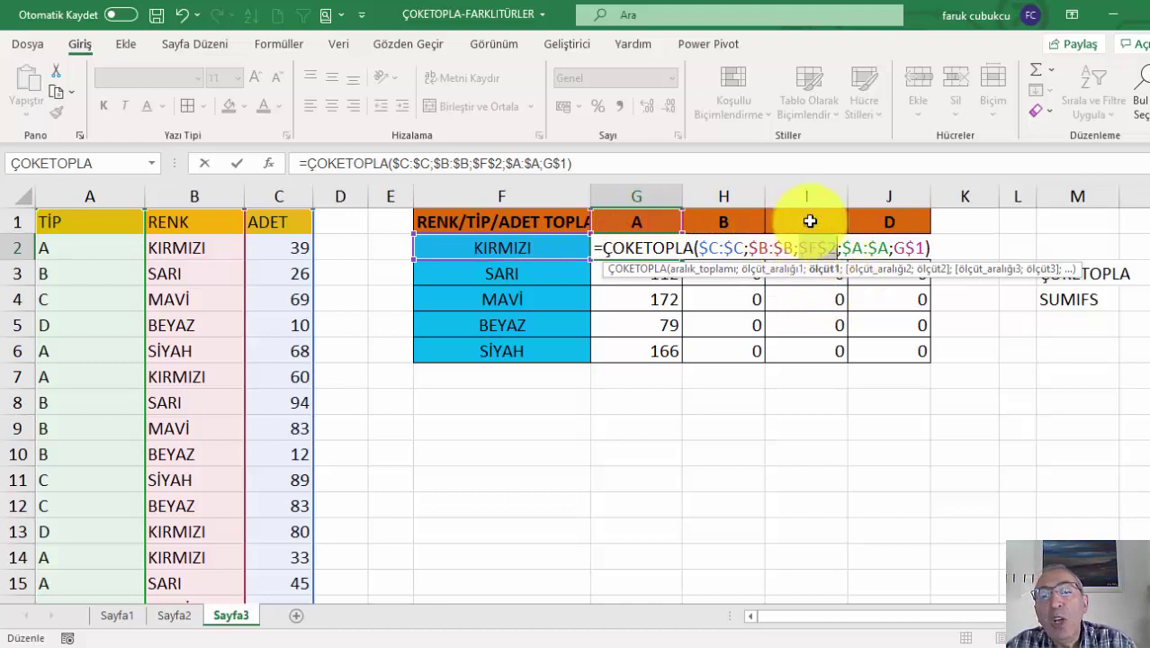
- Step G2's criterion from $F$2 to F$2 and reselect it once it reads $F2
key("F4")
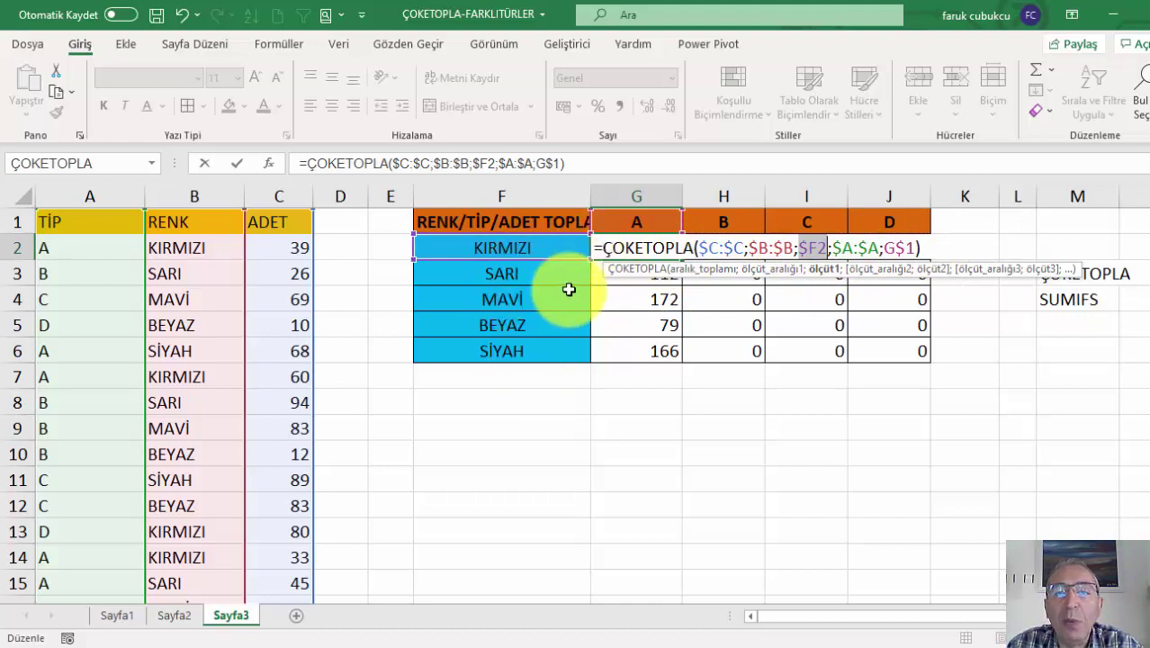
double_click(816, 249)
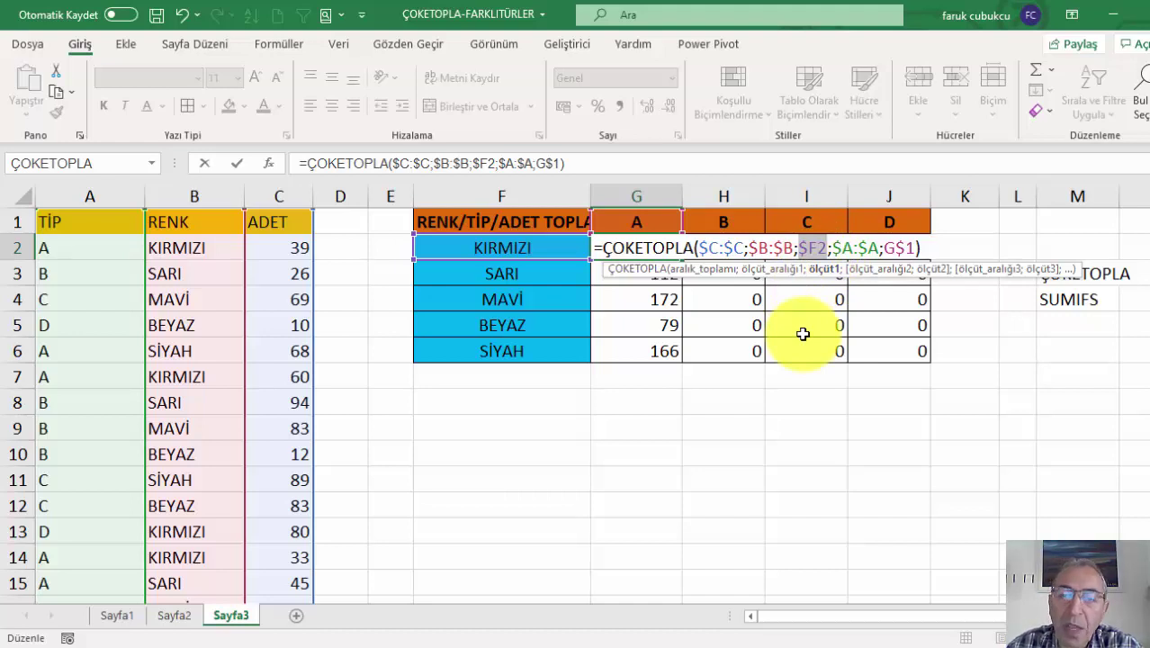
- Turn the $F2 criterion into plain F2, confirm G2's formula and reselect G2
key("F4")
key("Return")
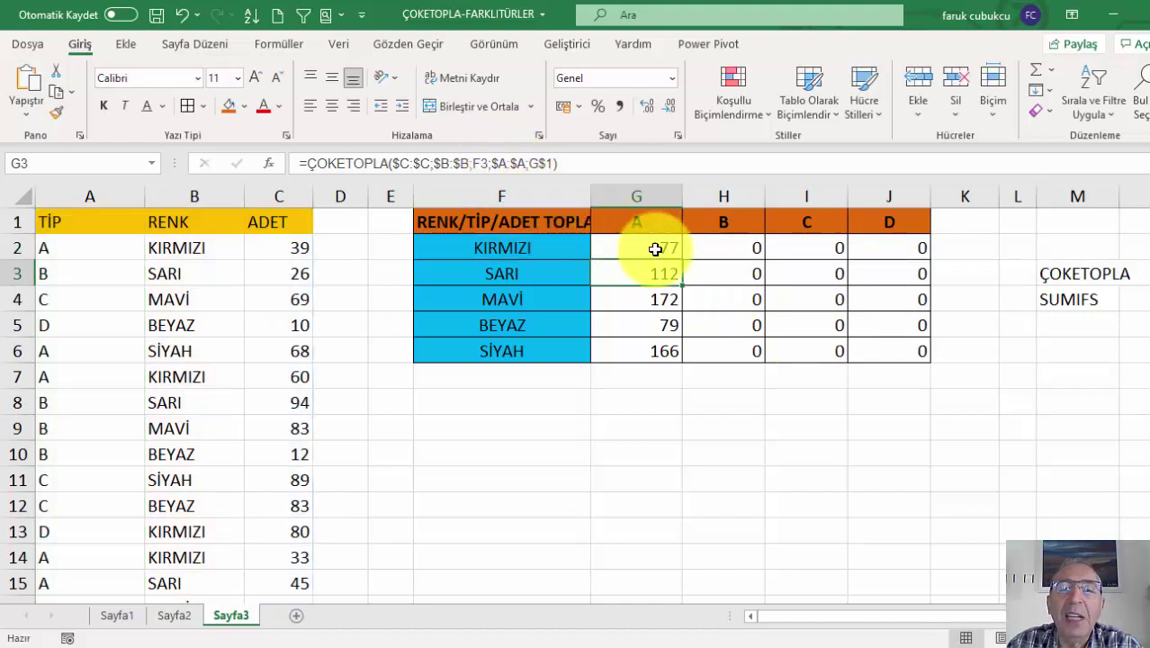
left_click(655, 249)
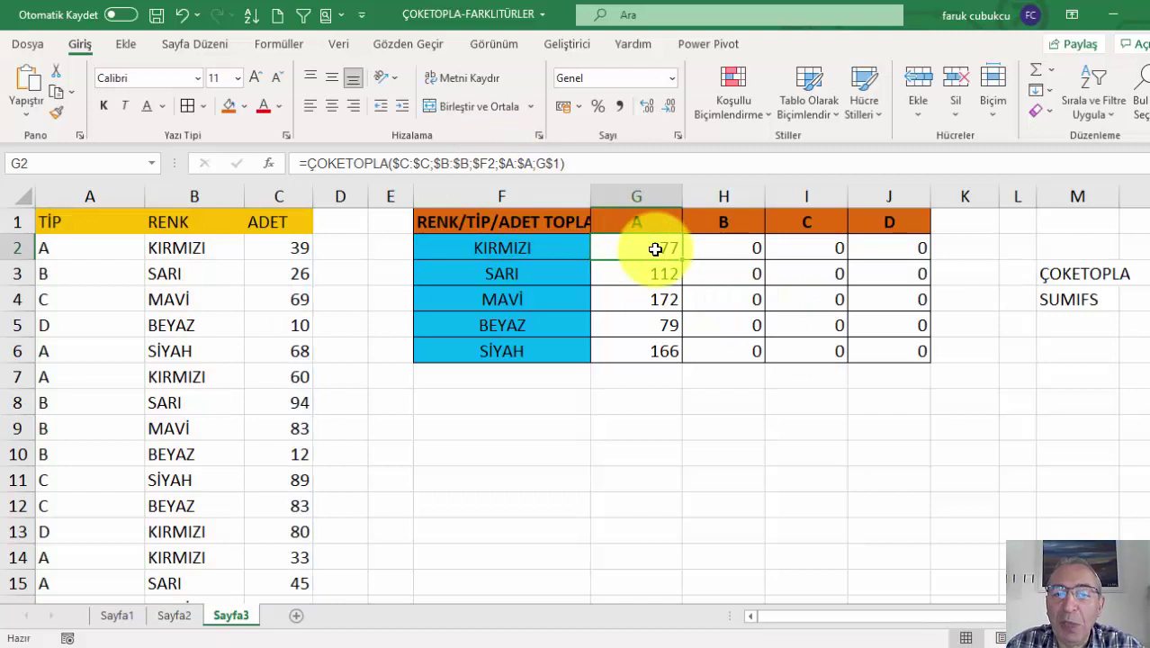